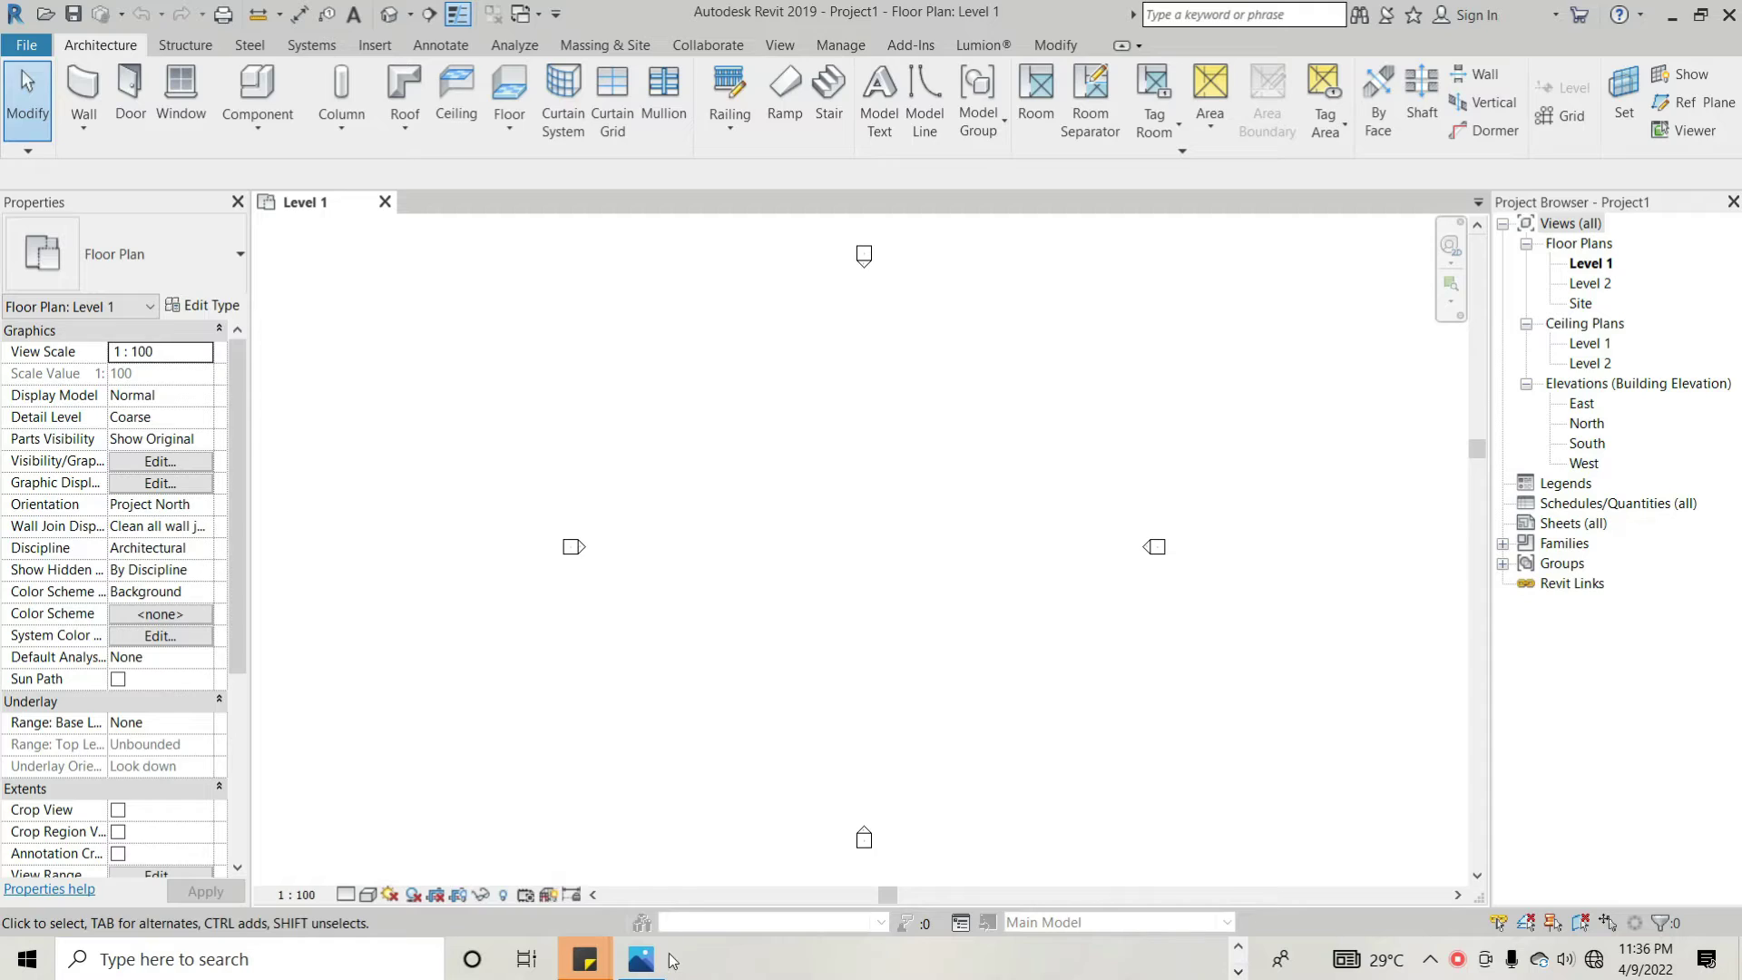
- View the survey plan image showing sides of 36.67, 37.69, 36.63 and 36.52 m, then return to Revit
click(641, 960)
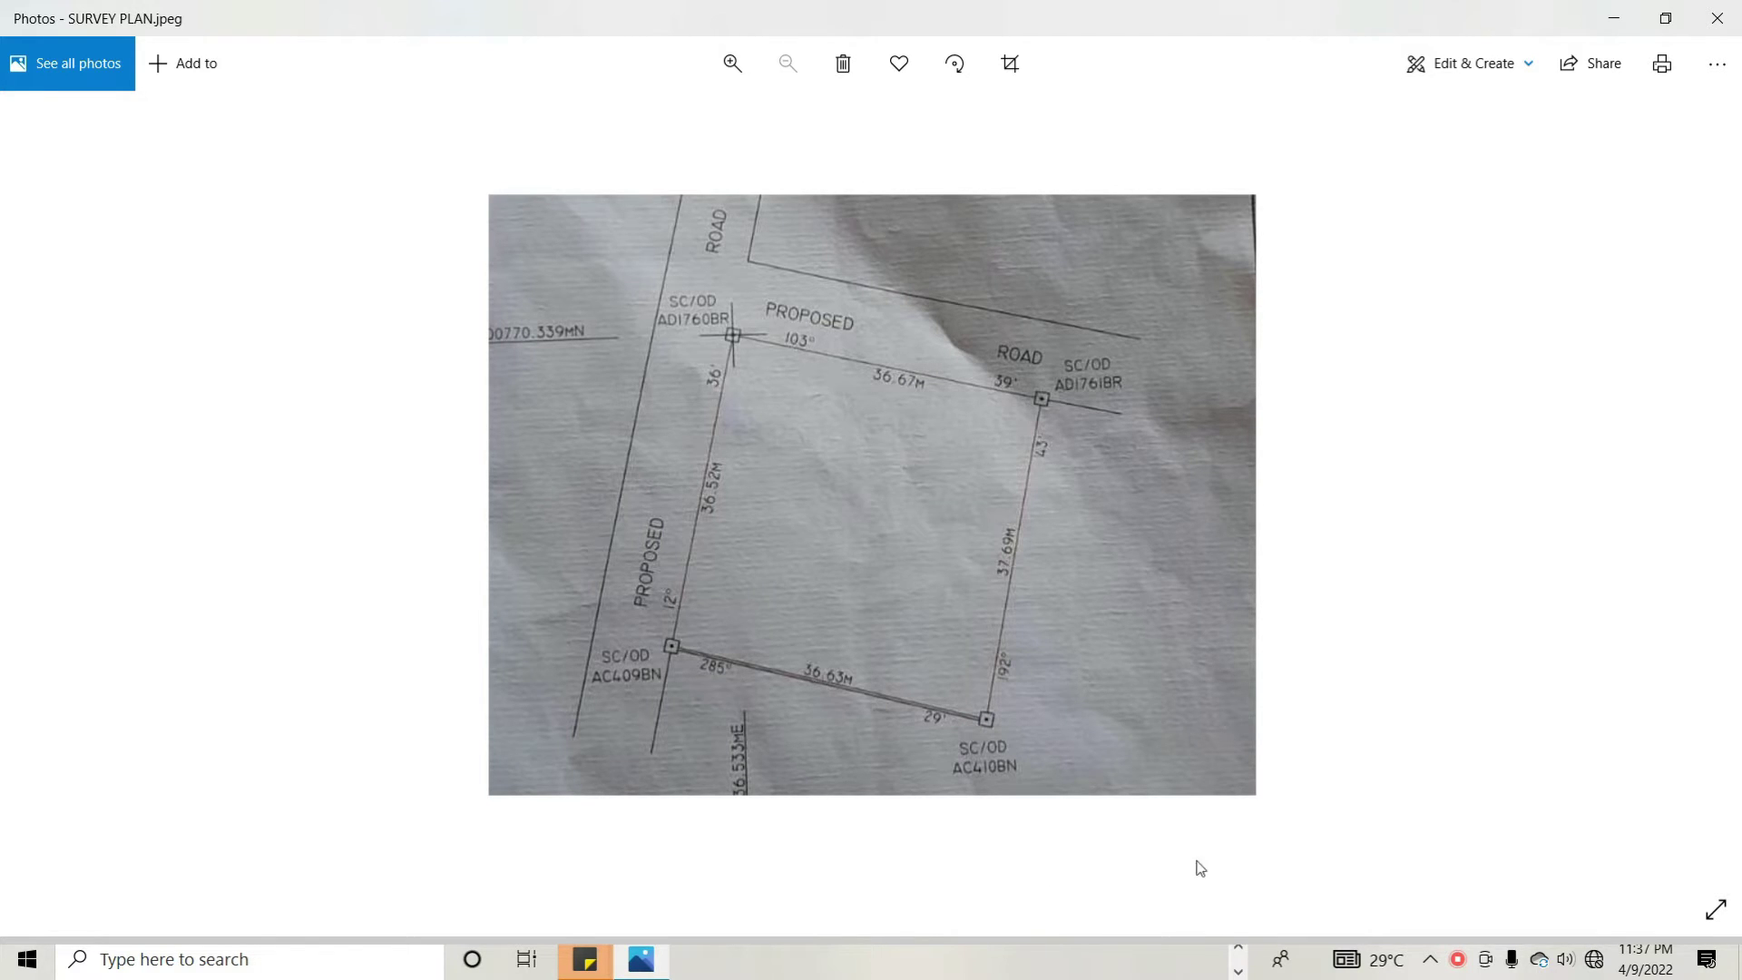
click(1239, 970)
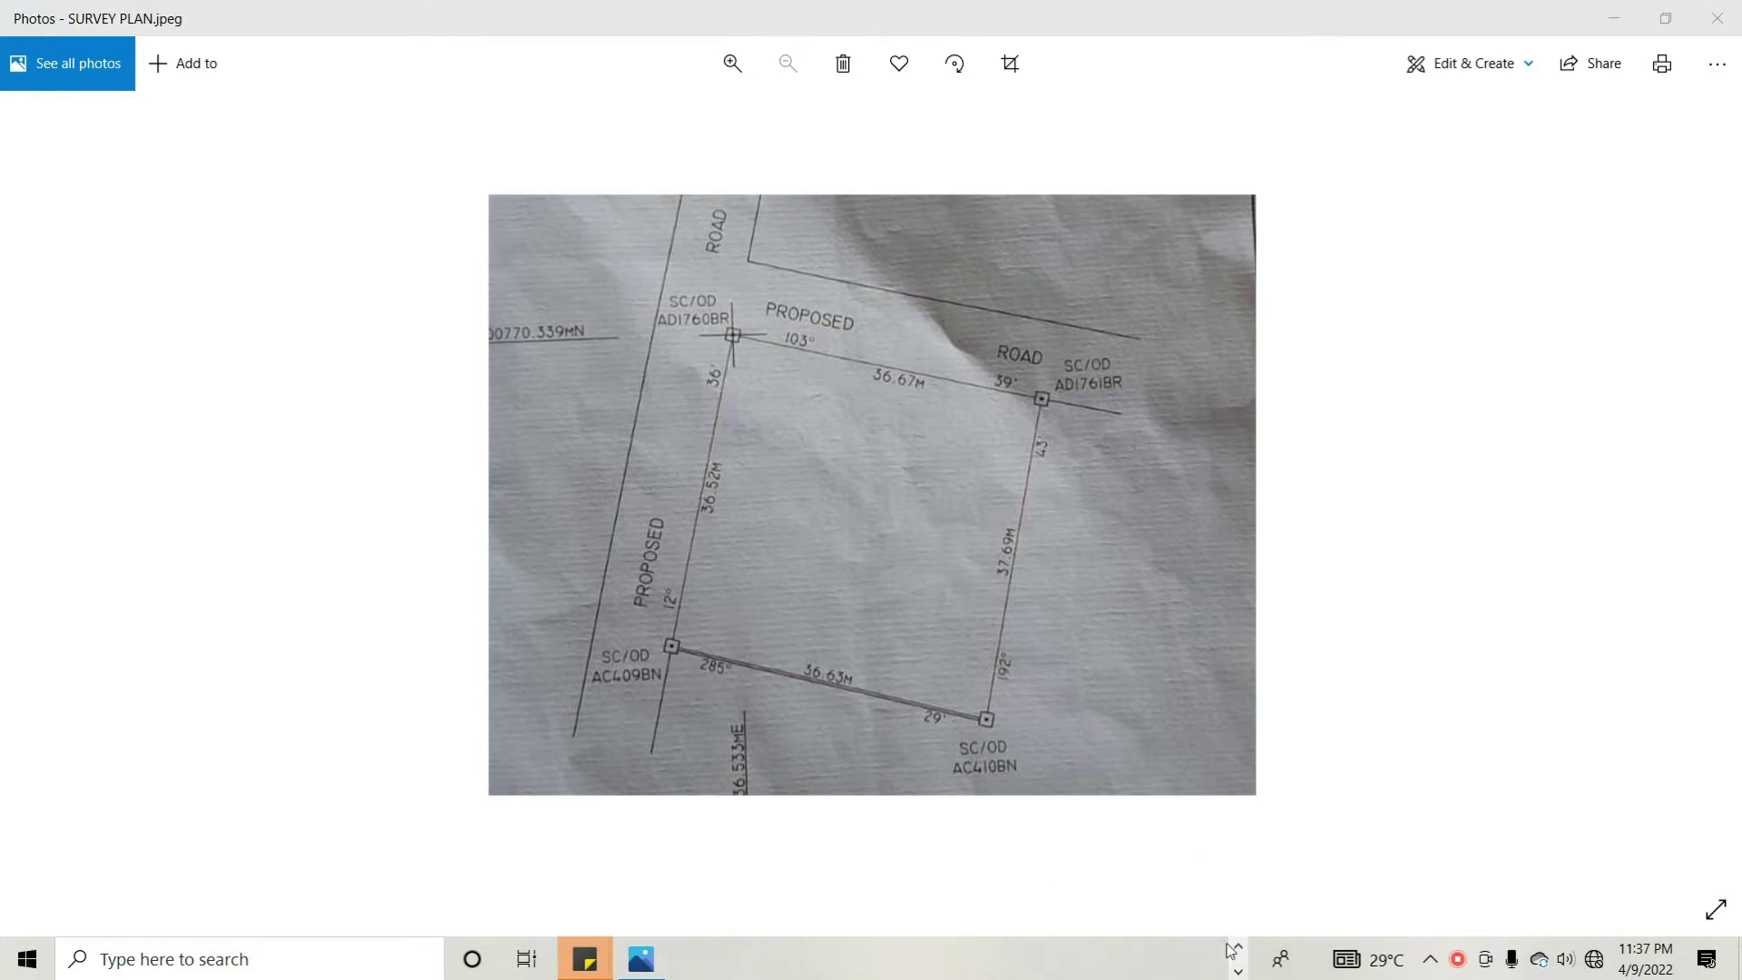
click(704, 959)
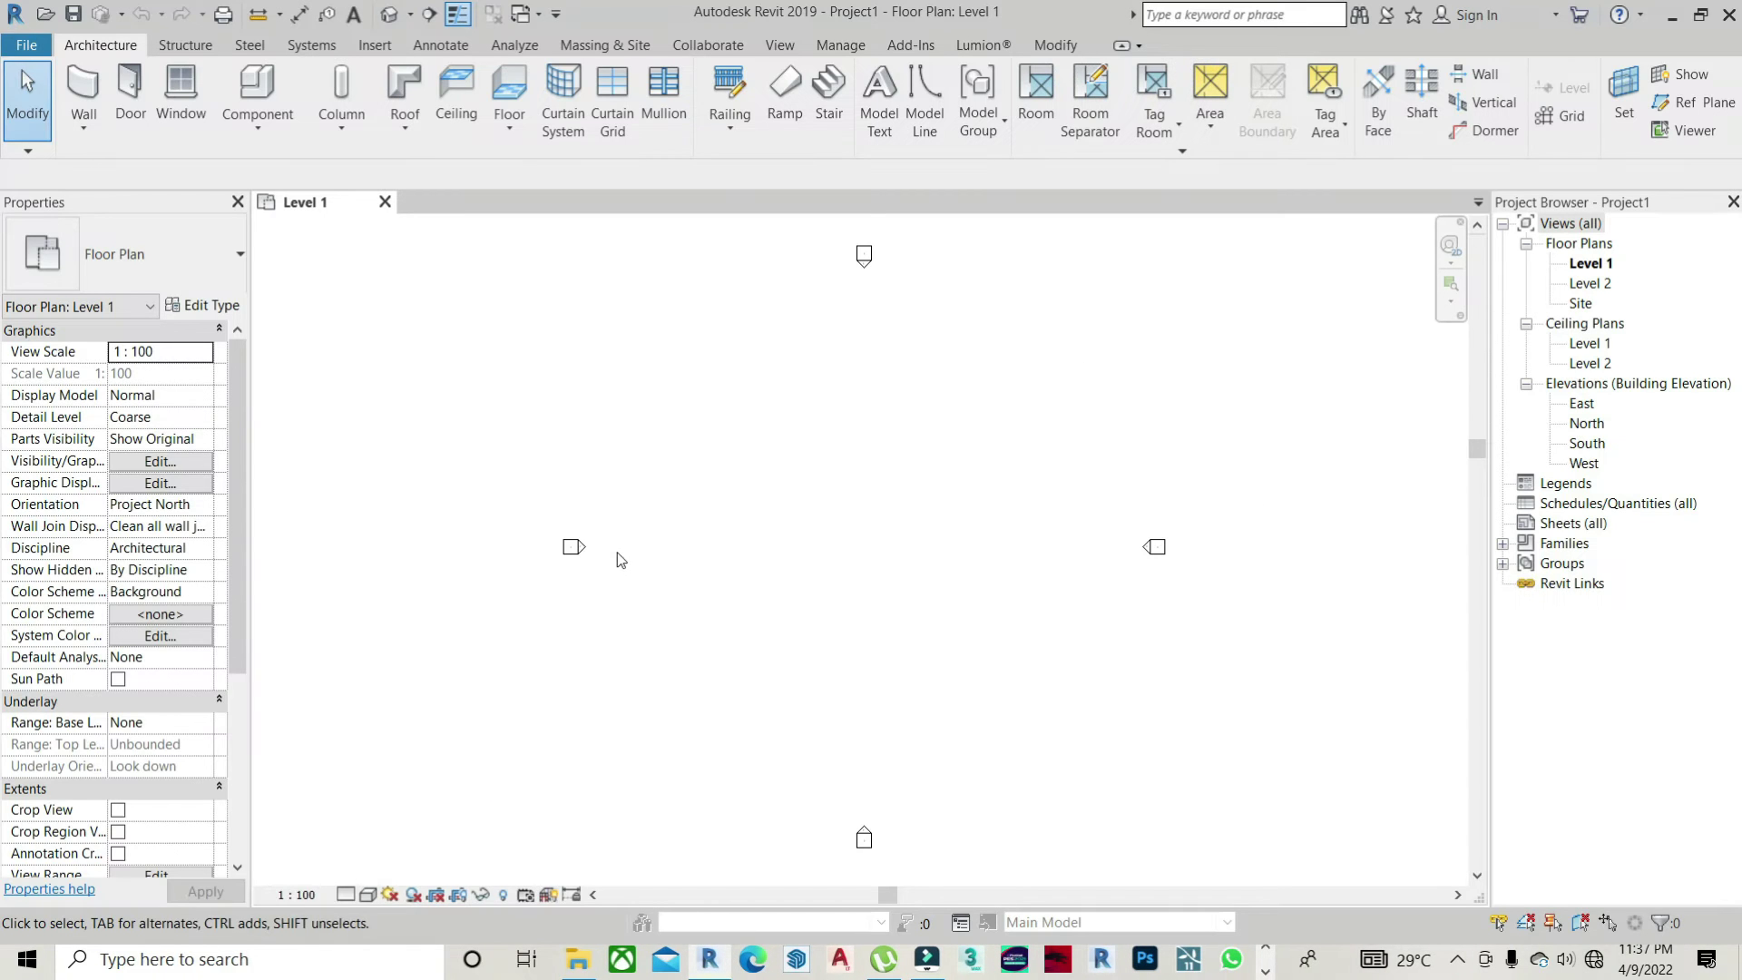
scroll(763, 392, down, 2)
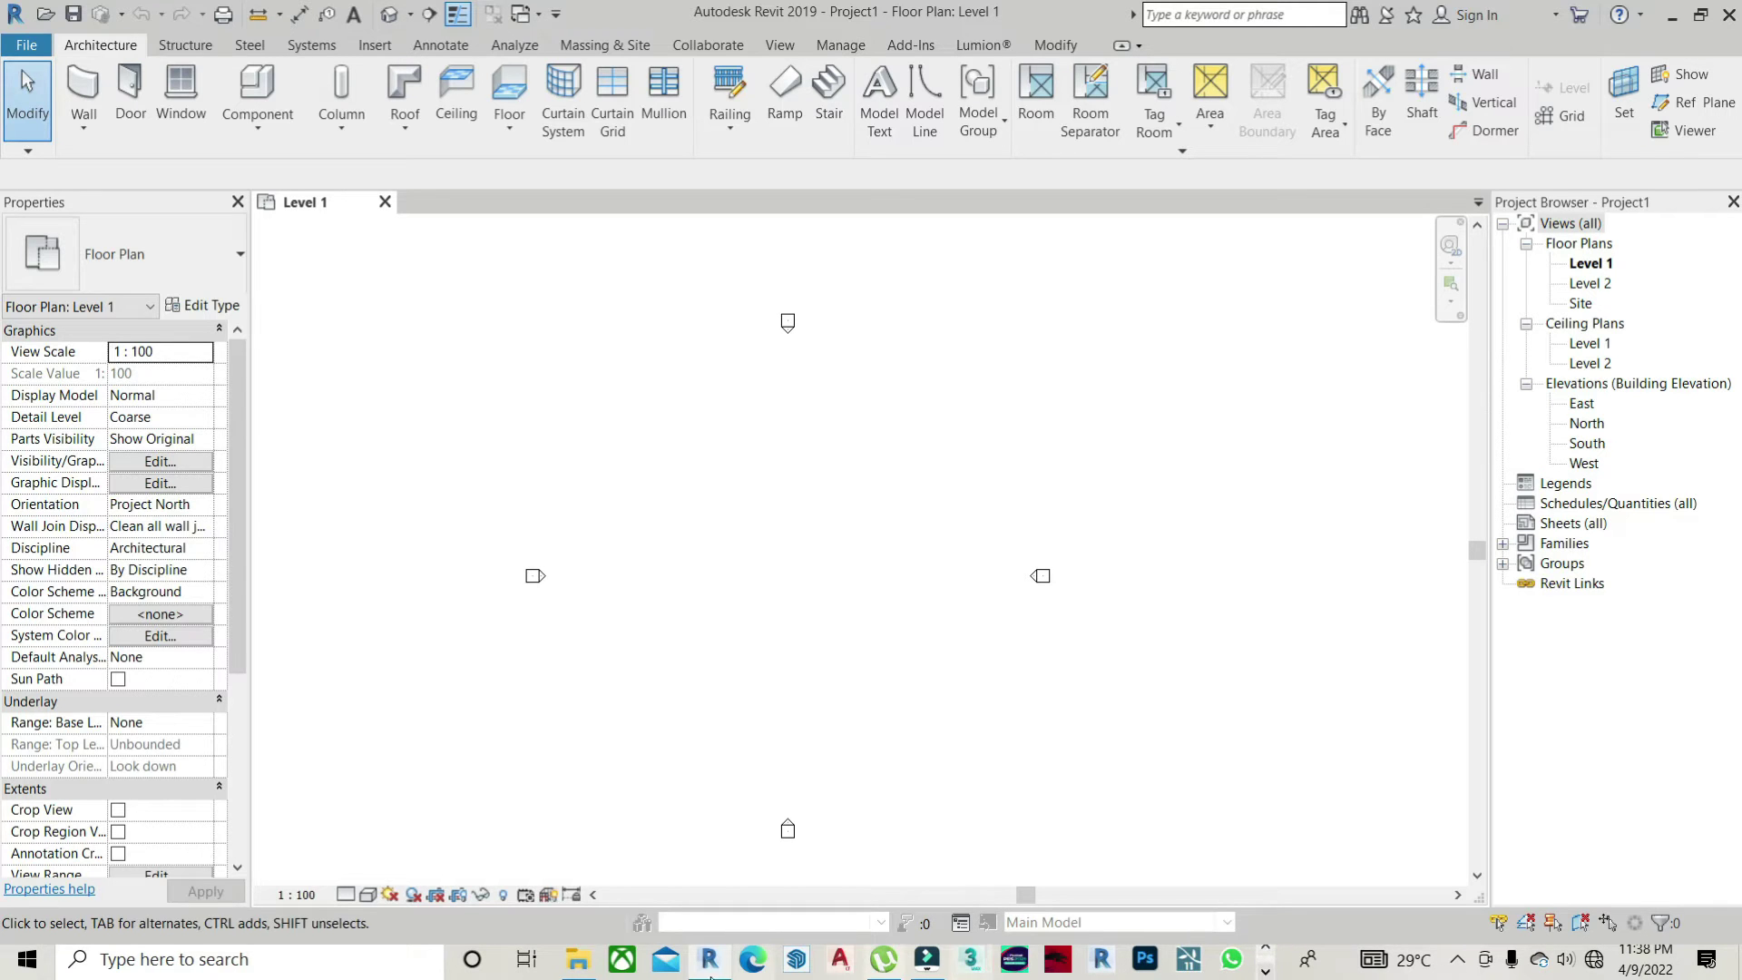
- Drag SURVEY PLAN.jpeg from the UTI.D.C folder into Revit's Level 1 floor plan
mouse_move(578, 962)
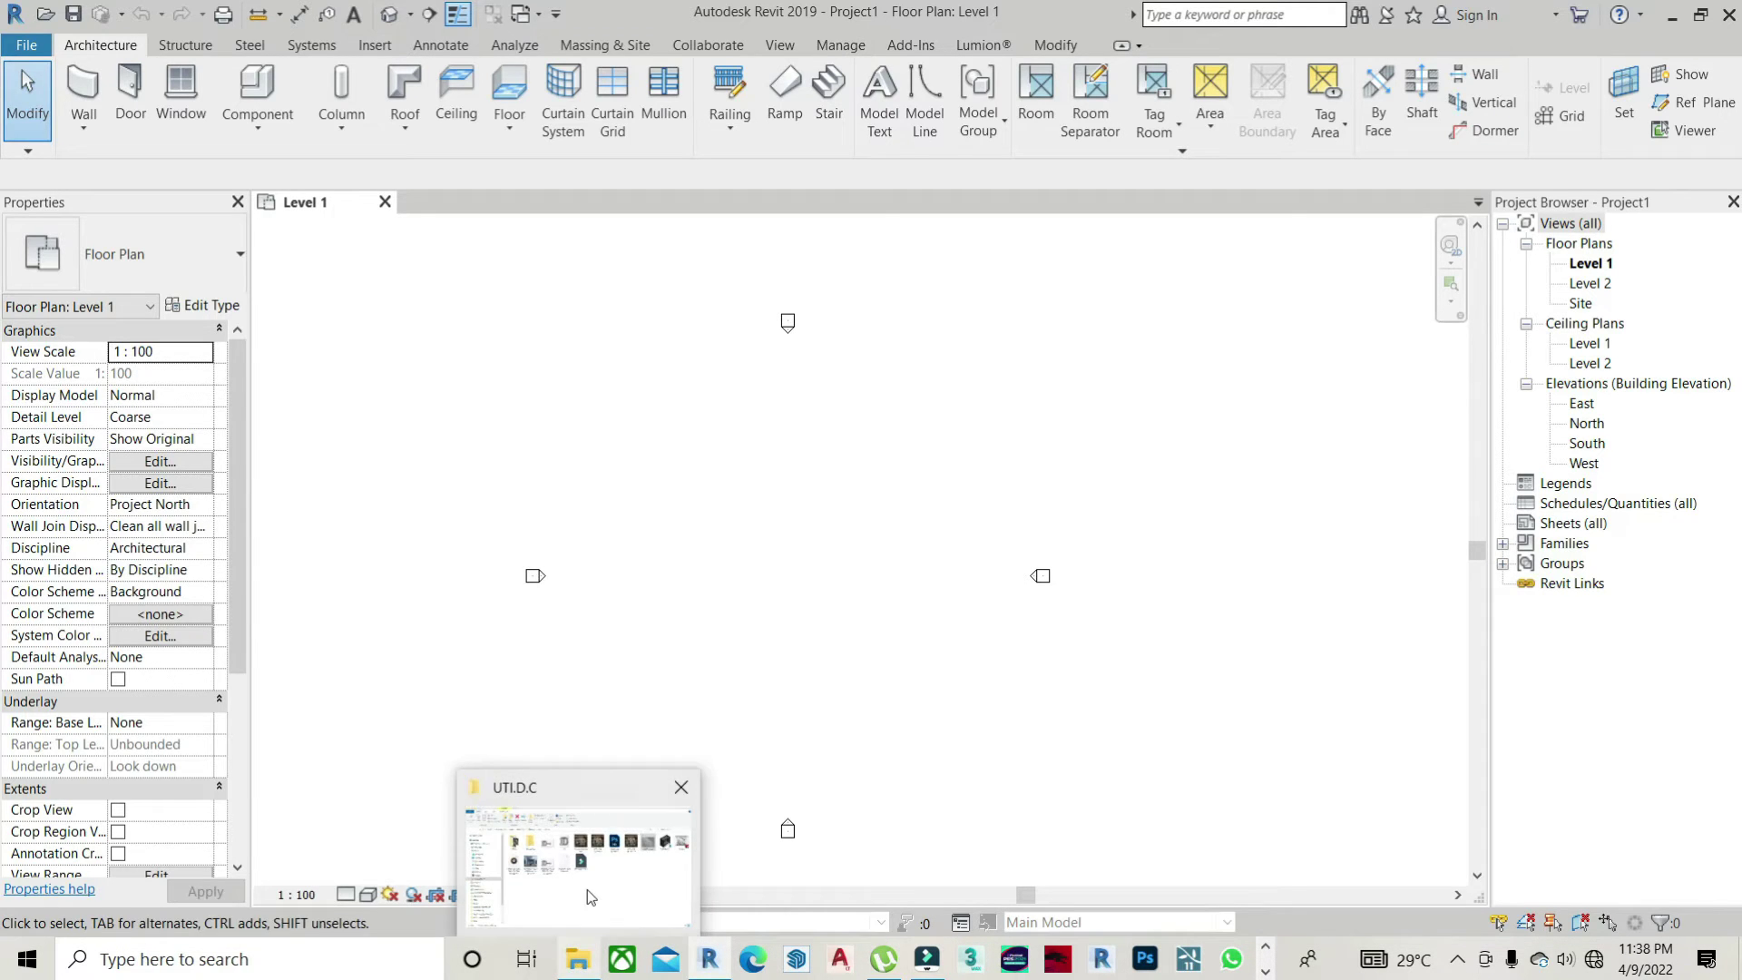
click(588, 897)
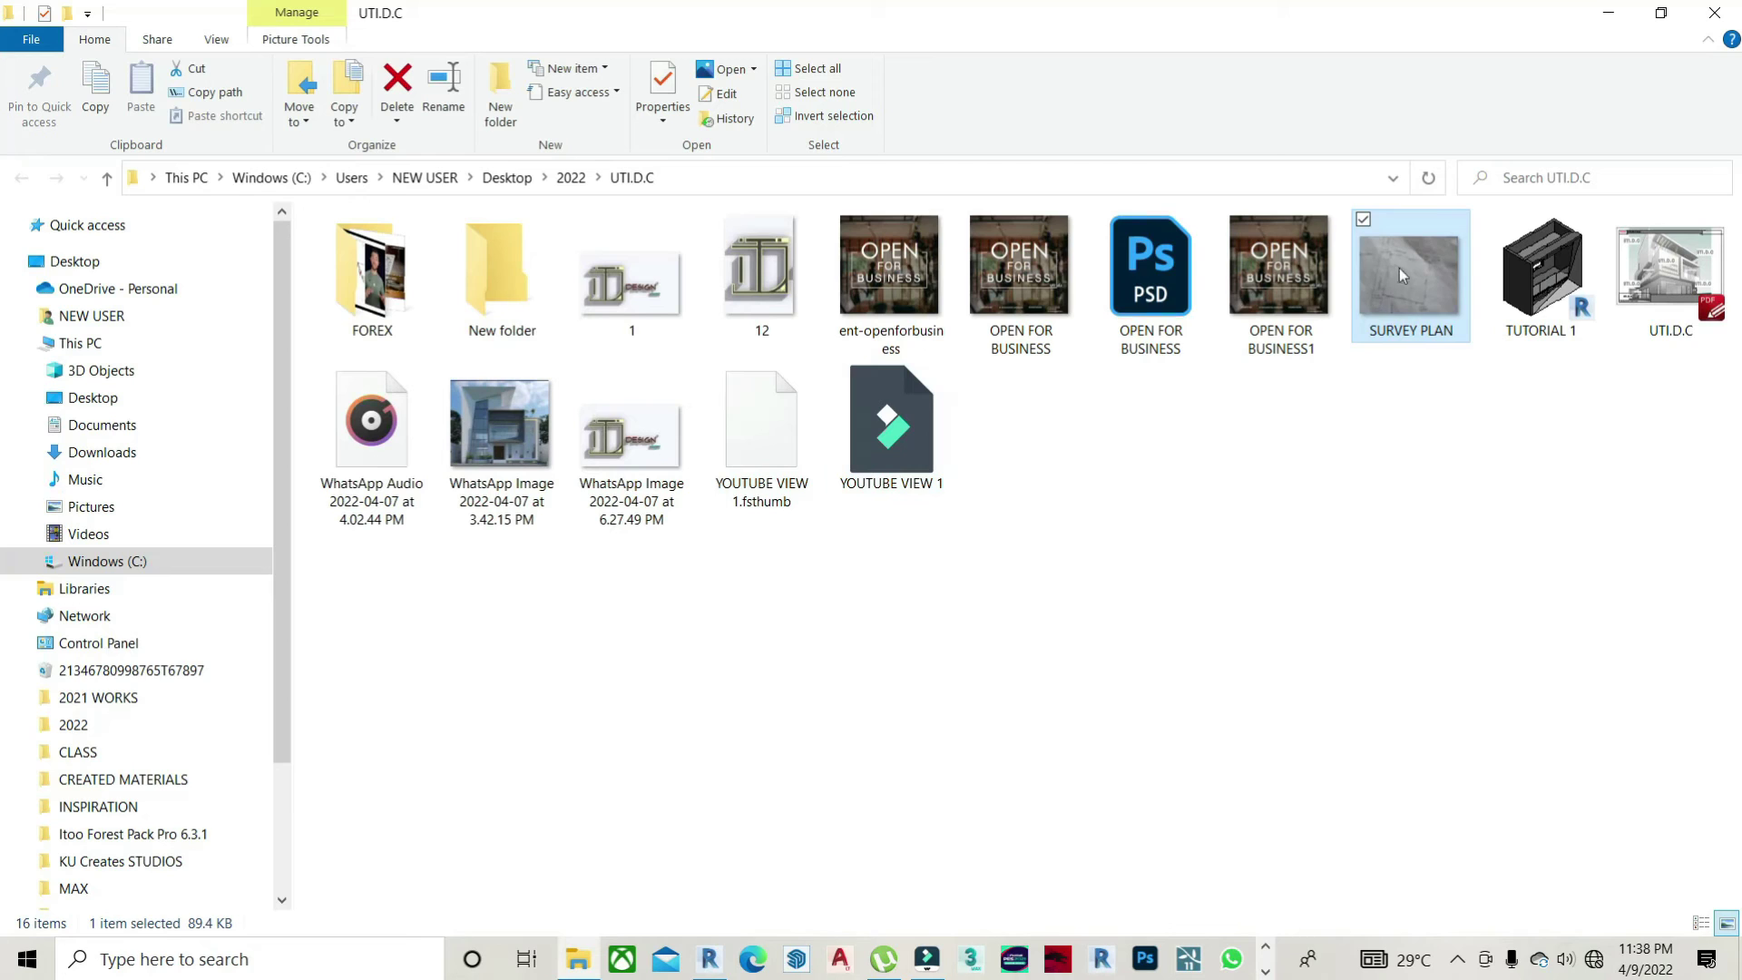
drag(1401, 272, 1359, 336)
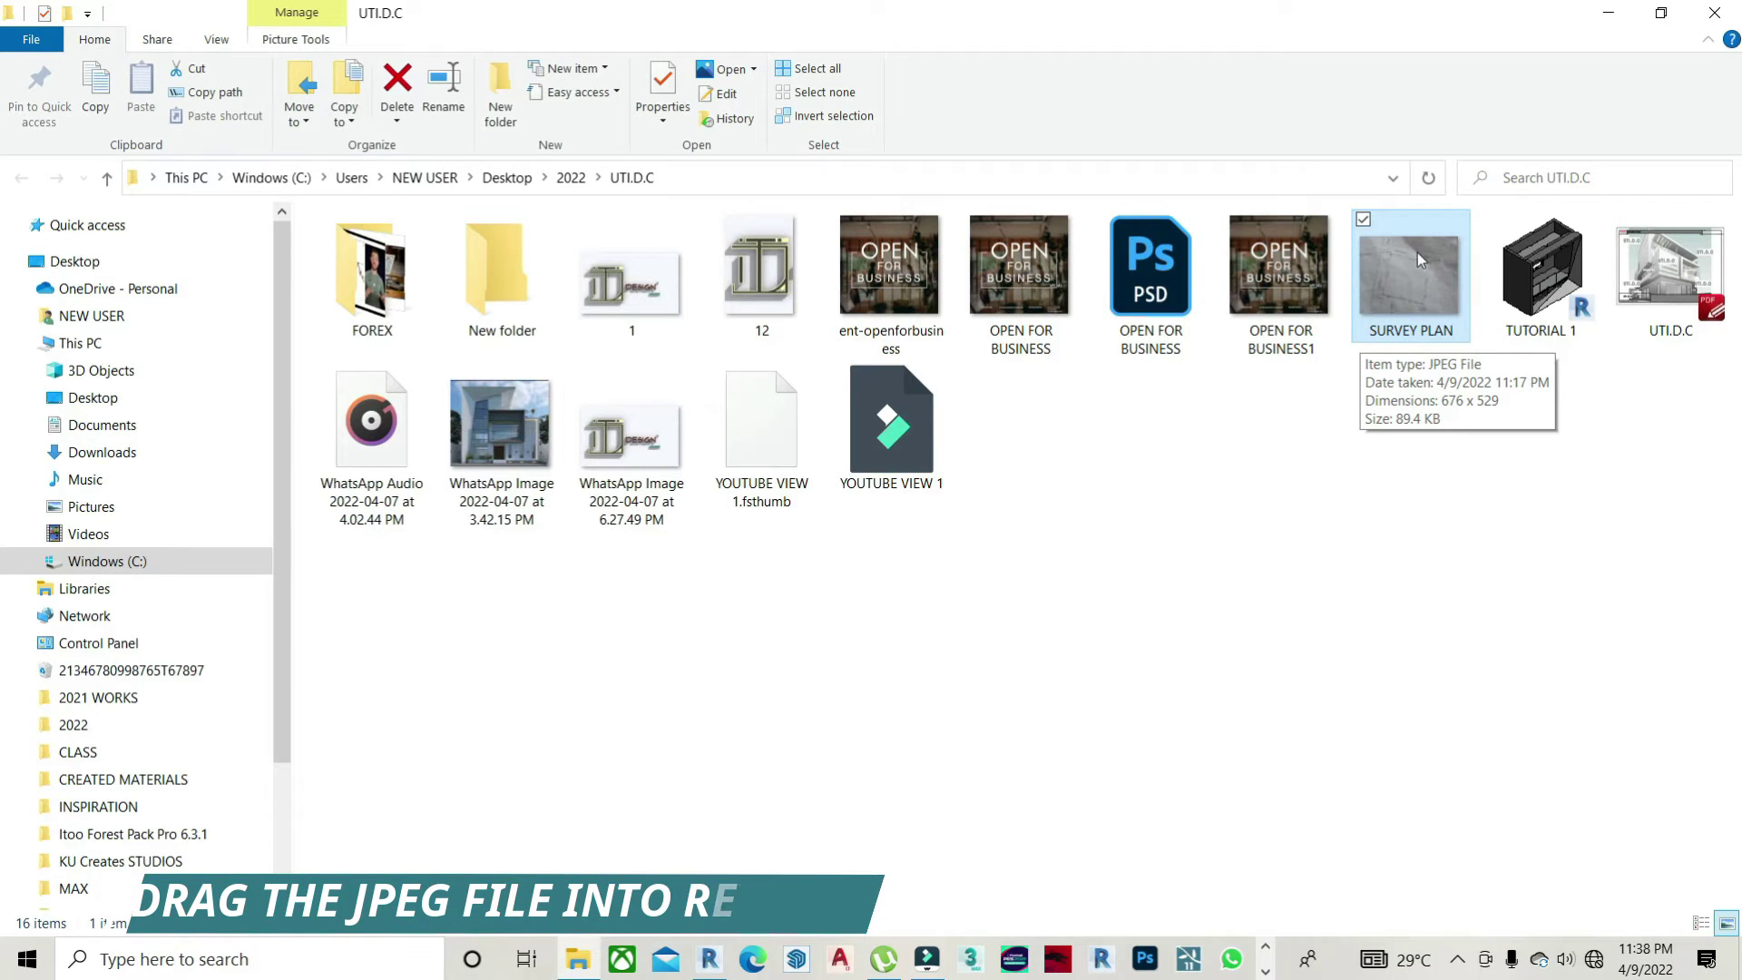
drag(1417, 254, 1229, 434)
- Place the survey plan image and scale it up to about 50214.8 by 39295.3
click(953, 537)
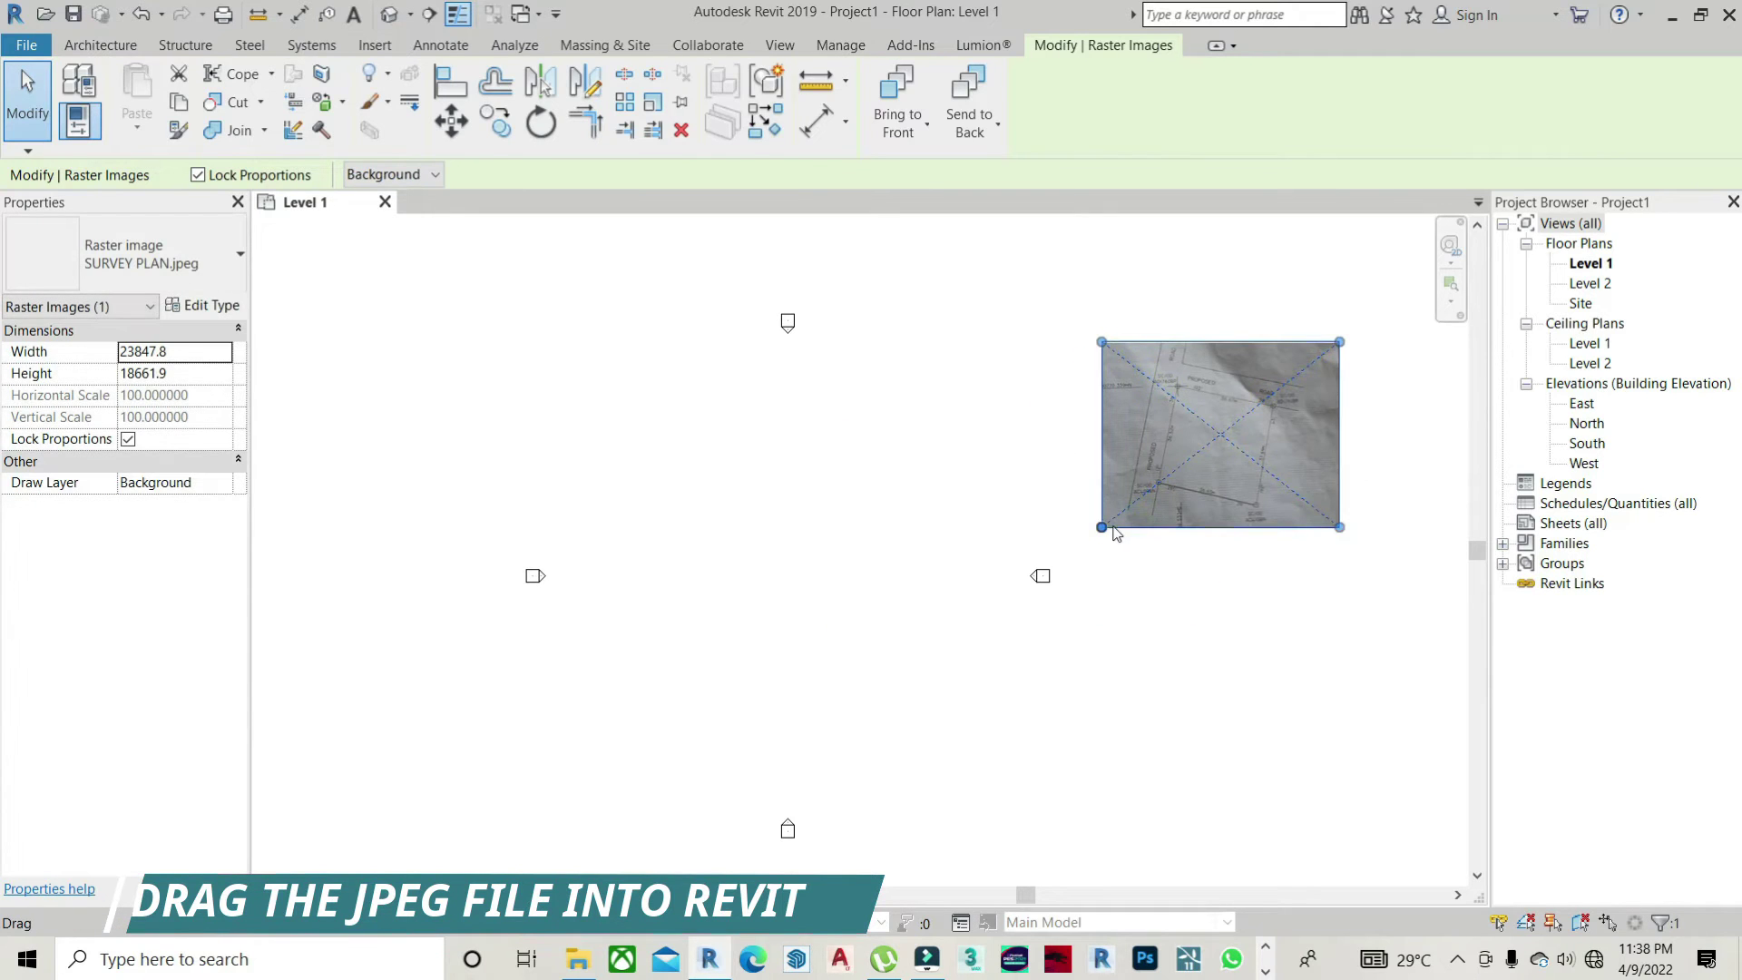
drag(1102, 526, 1026, 600)
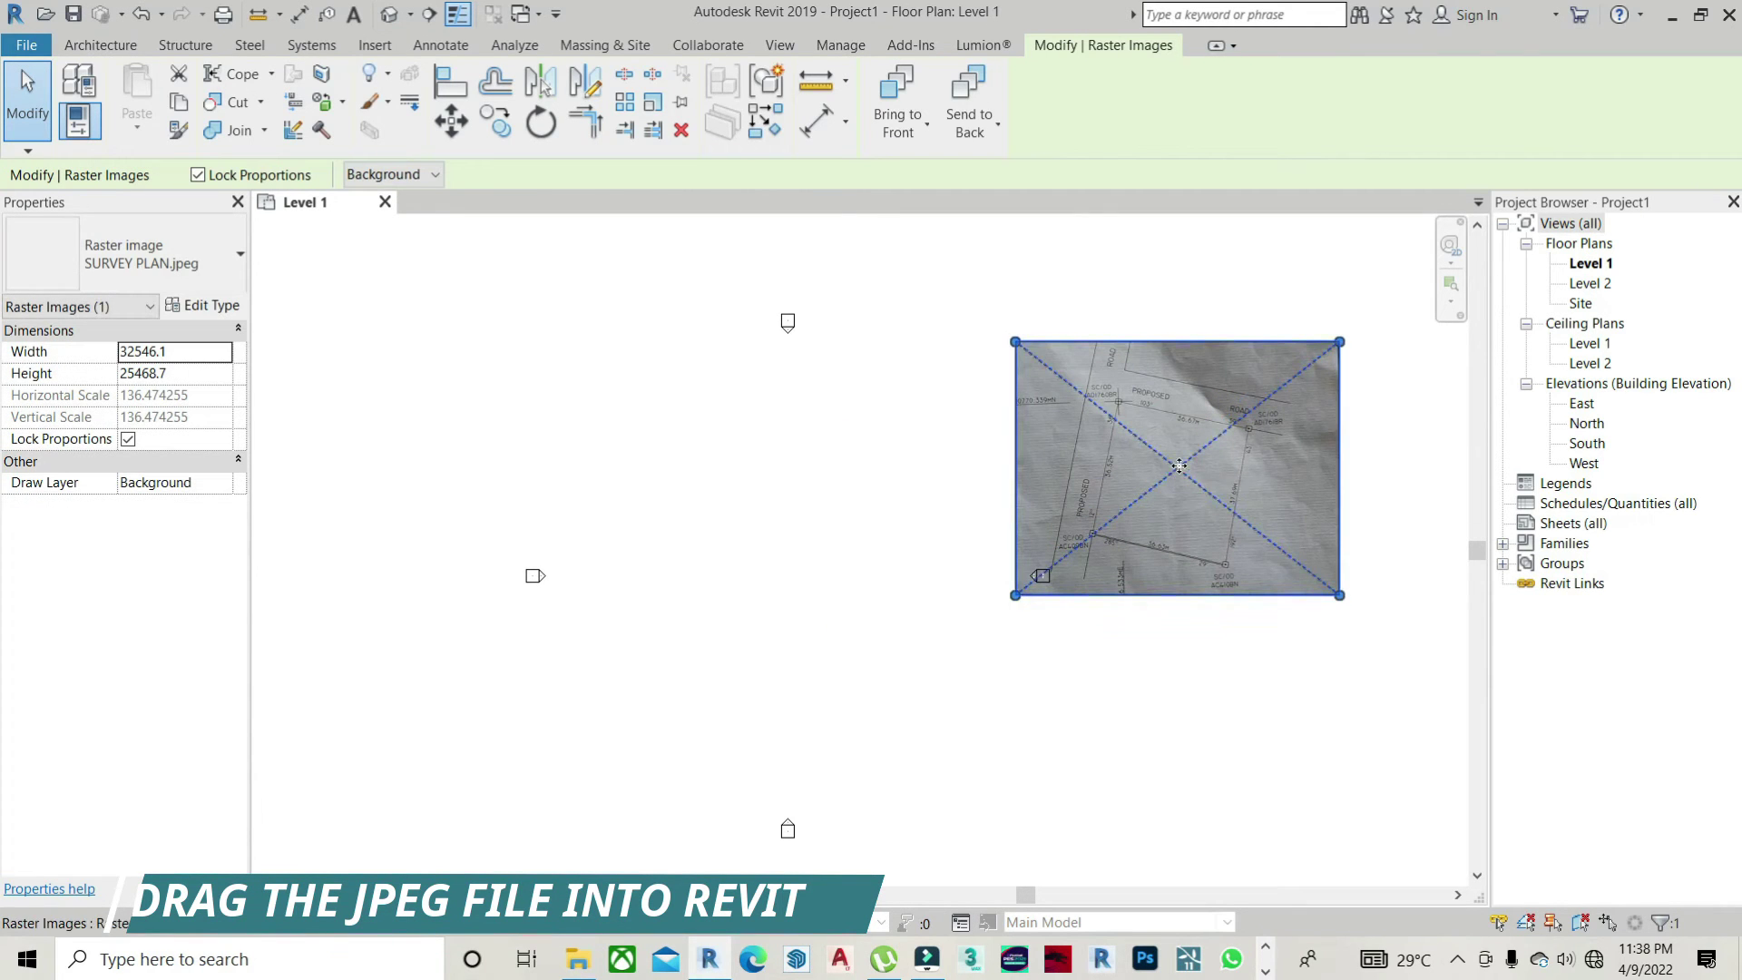
drag(1179, 464, 1233, 464)
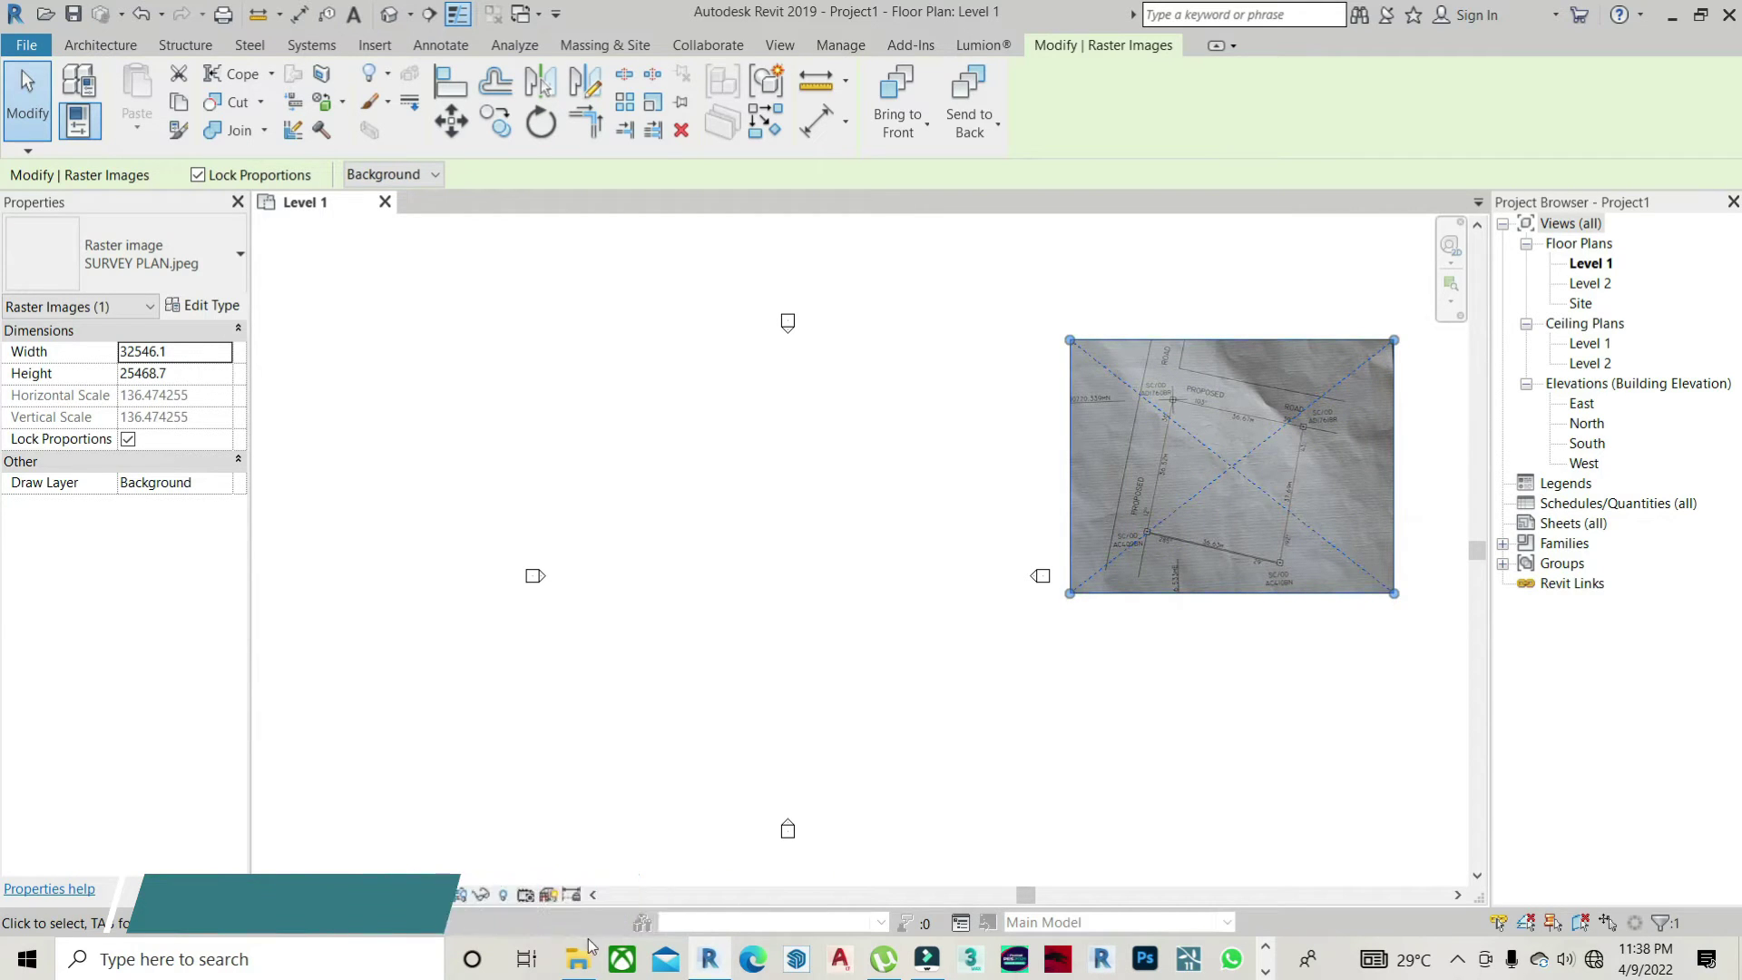
mouse_move(583, 955)
mouse_move(608, 884)
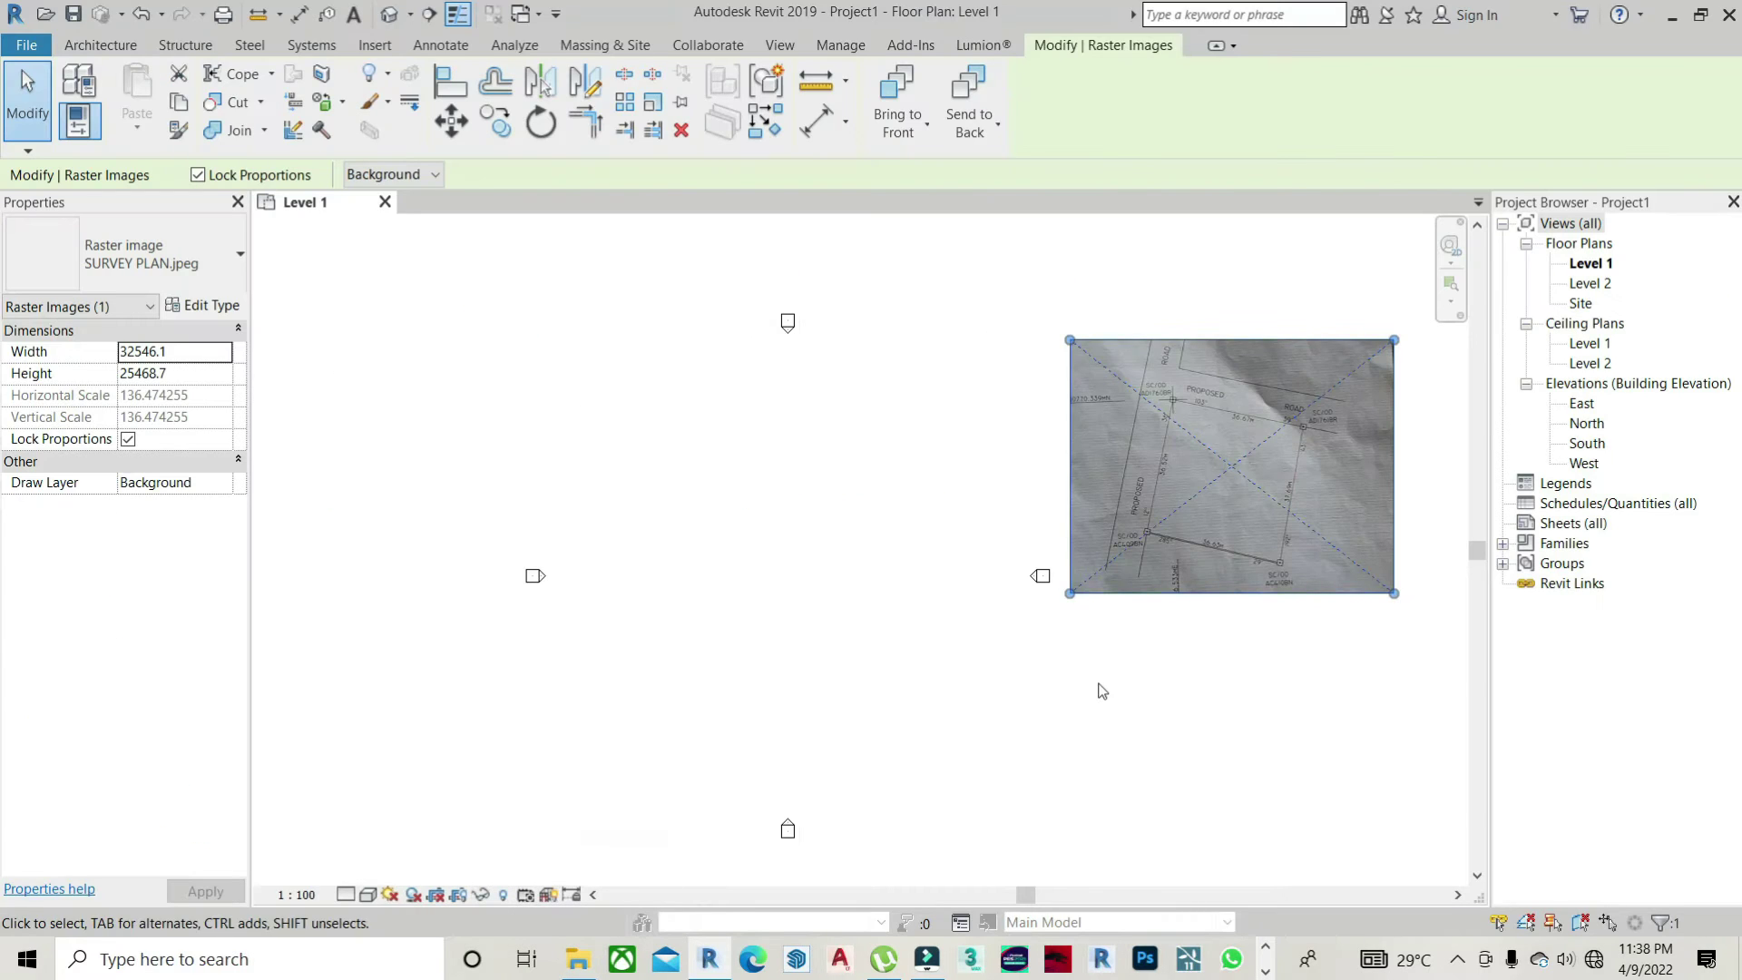
scroll(1164, 456, down, 2)
drag(1248, 404, 1358, 311)
scroll(1266, 386, up, 3)
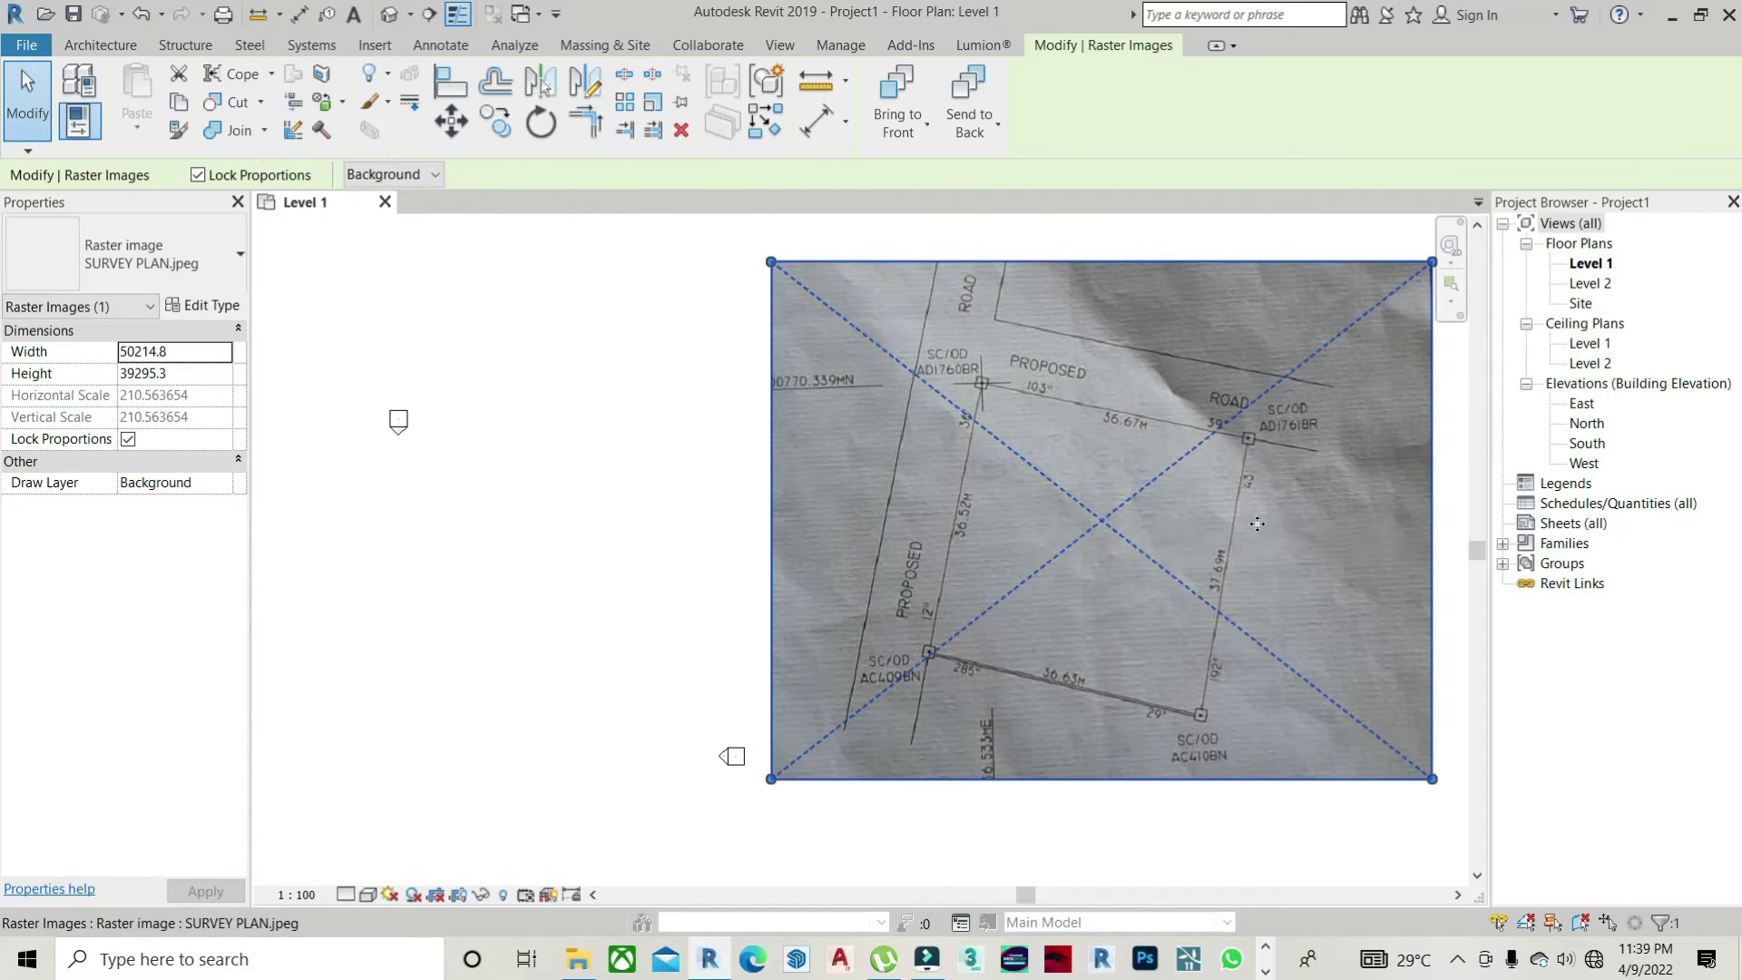
scroll(1252, 520, down, 2)
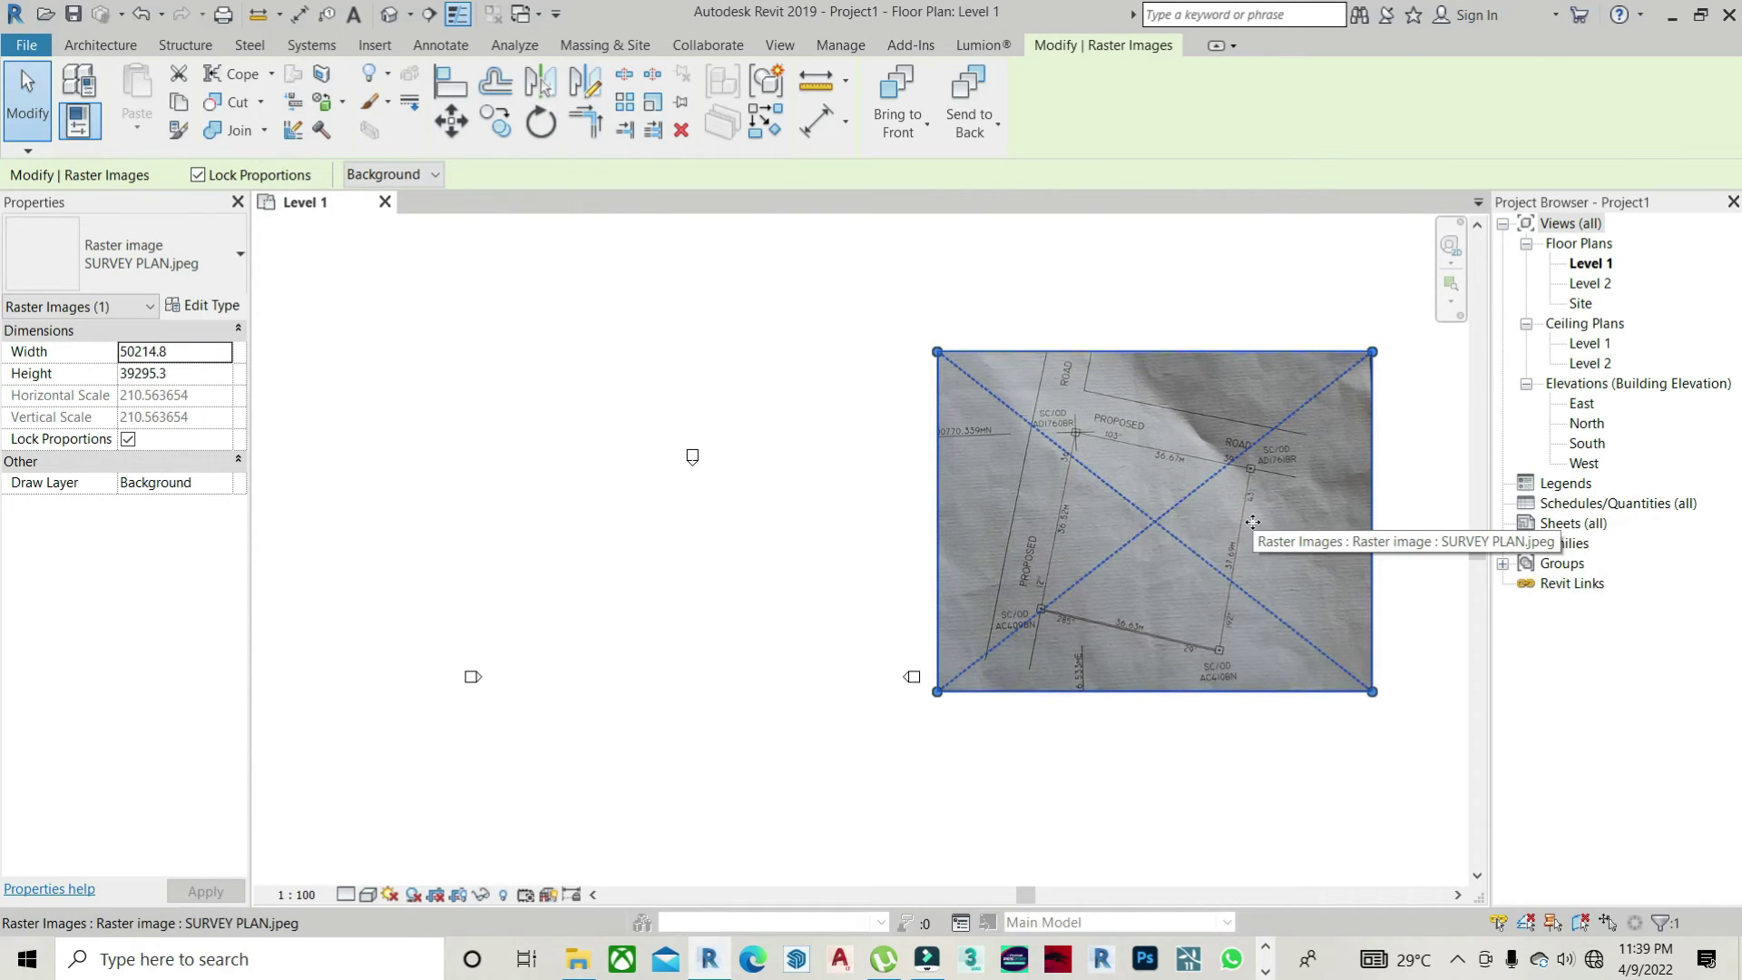
- Shift the image right of the elevation markers and deselect it
drag(1154, 525, 1201, 551)
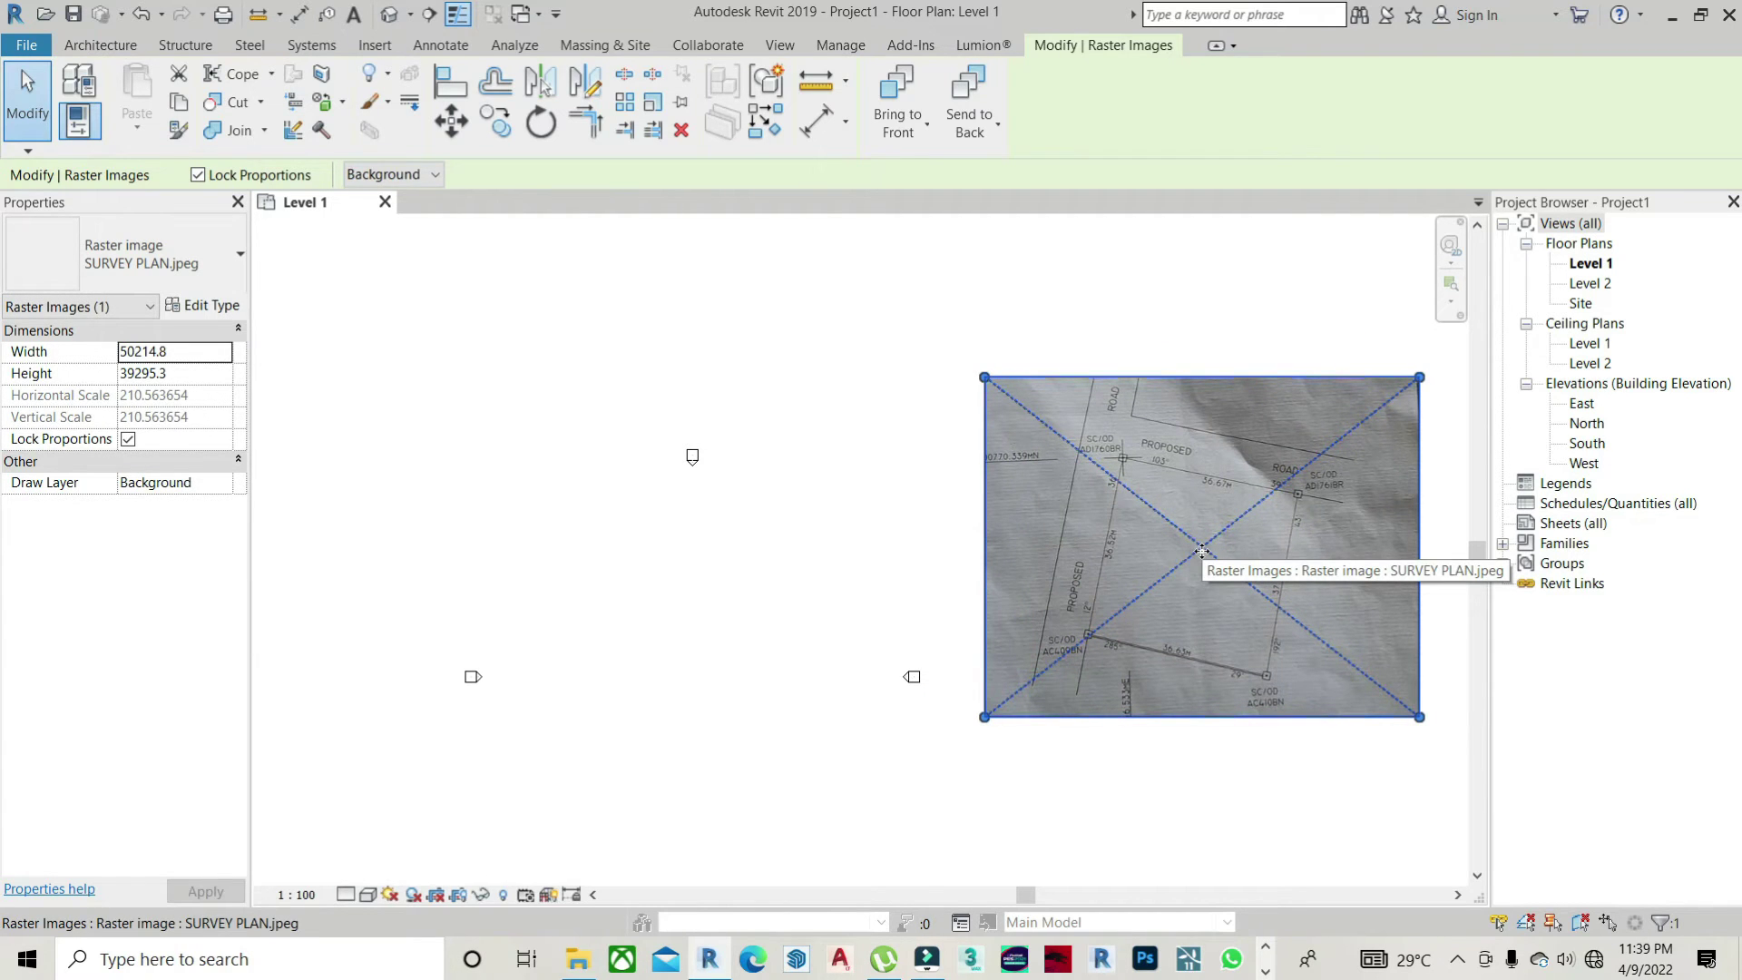
key(Escape)
drag(1078, 519, 1148, 513)
click(886, 505)
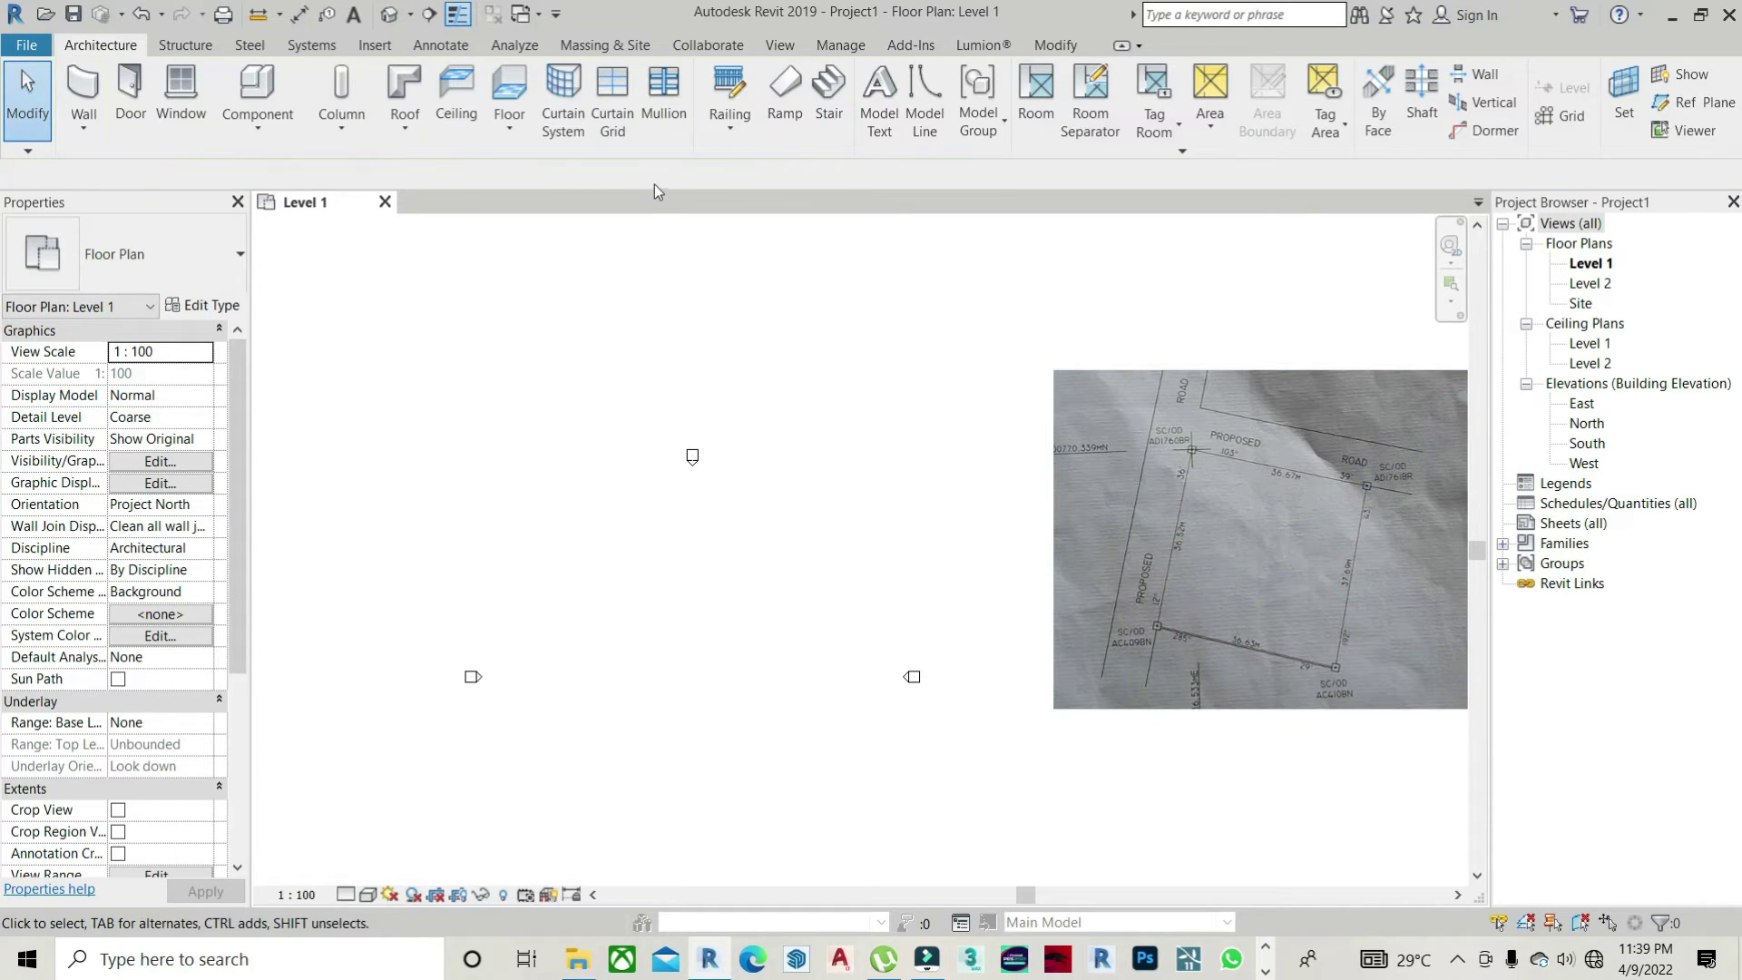
- Start a new Property Line from the Massing & Site tools
click(591, 44)
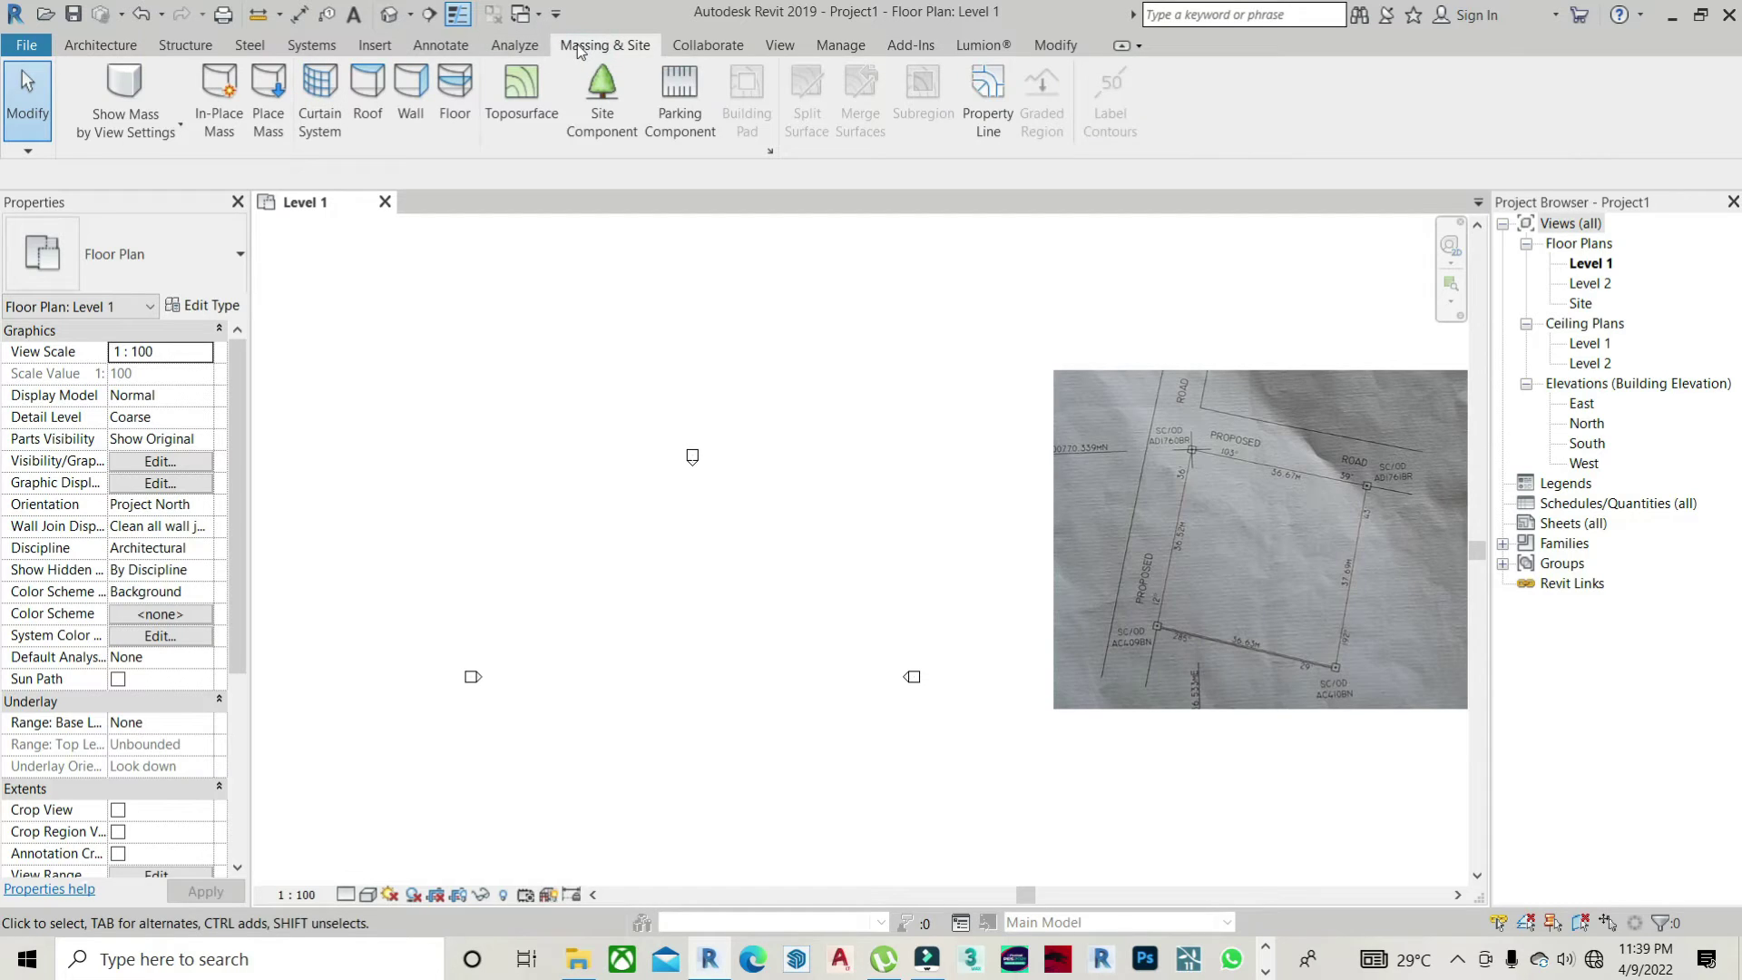
click(980, 107)
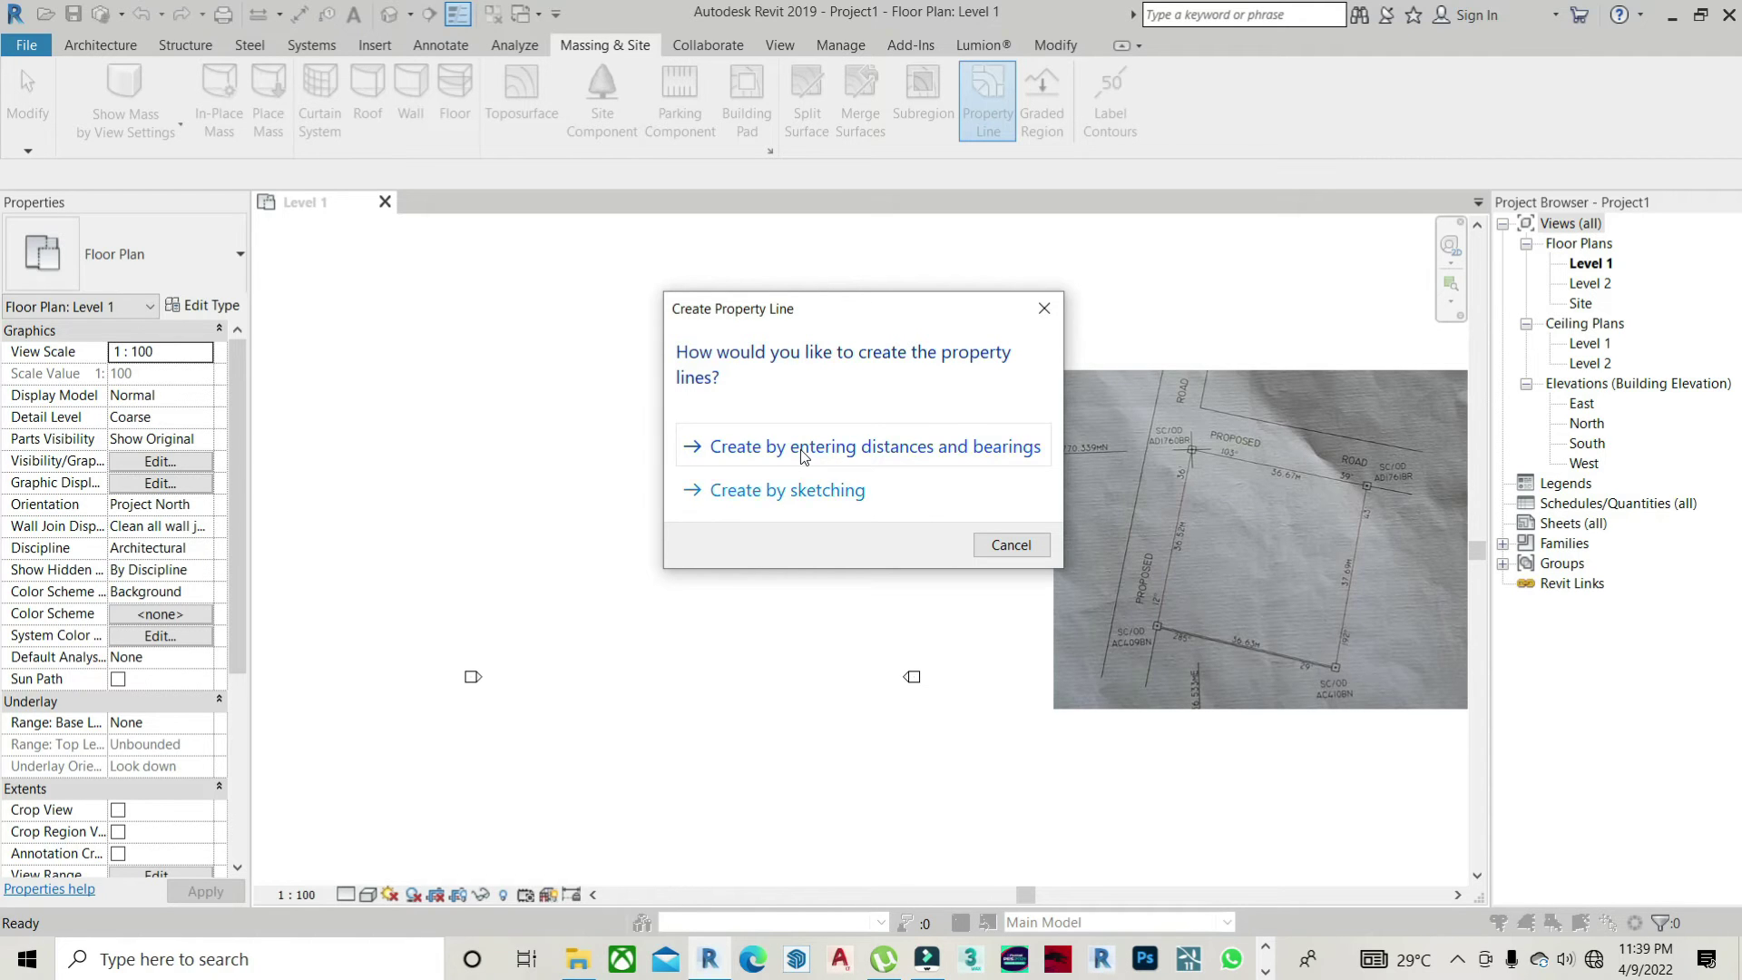
- Choose distances and bearings, move the deed-data table aside, and inspect row 1's N/S choices
click(803, 456)
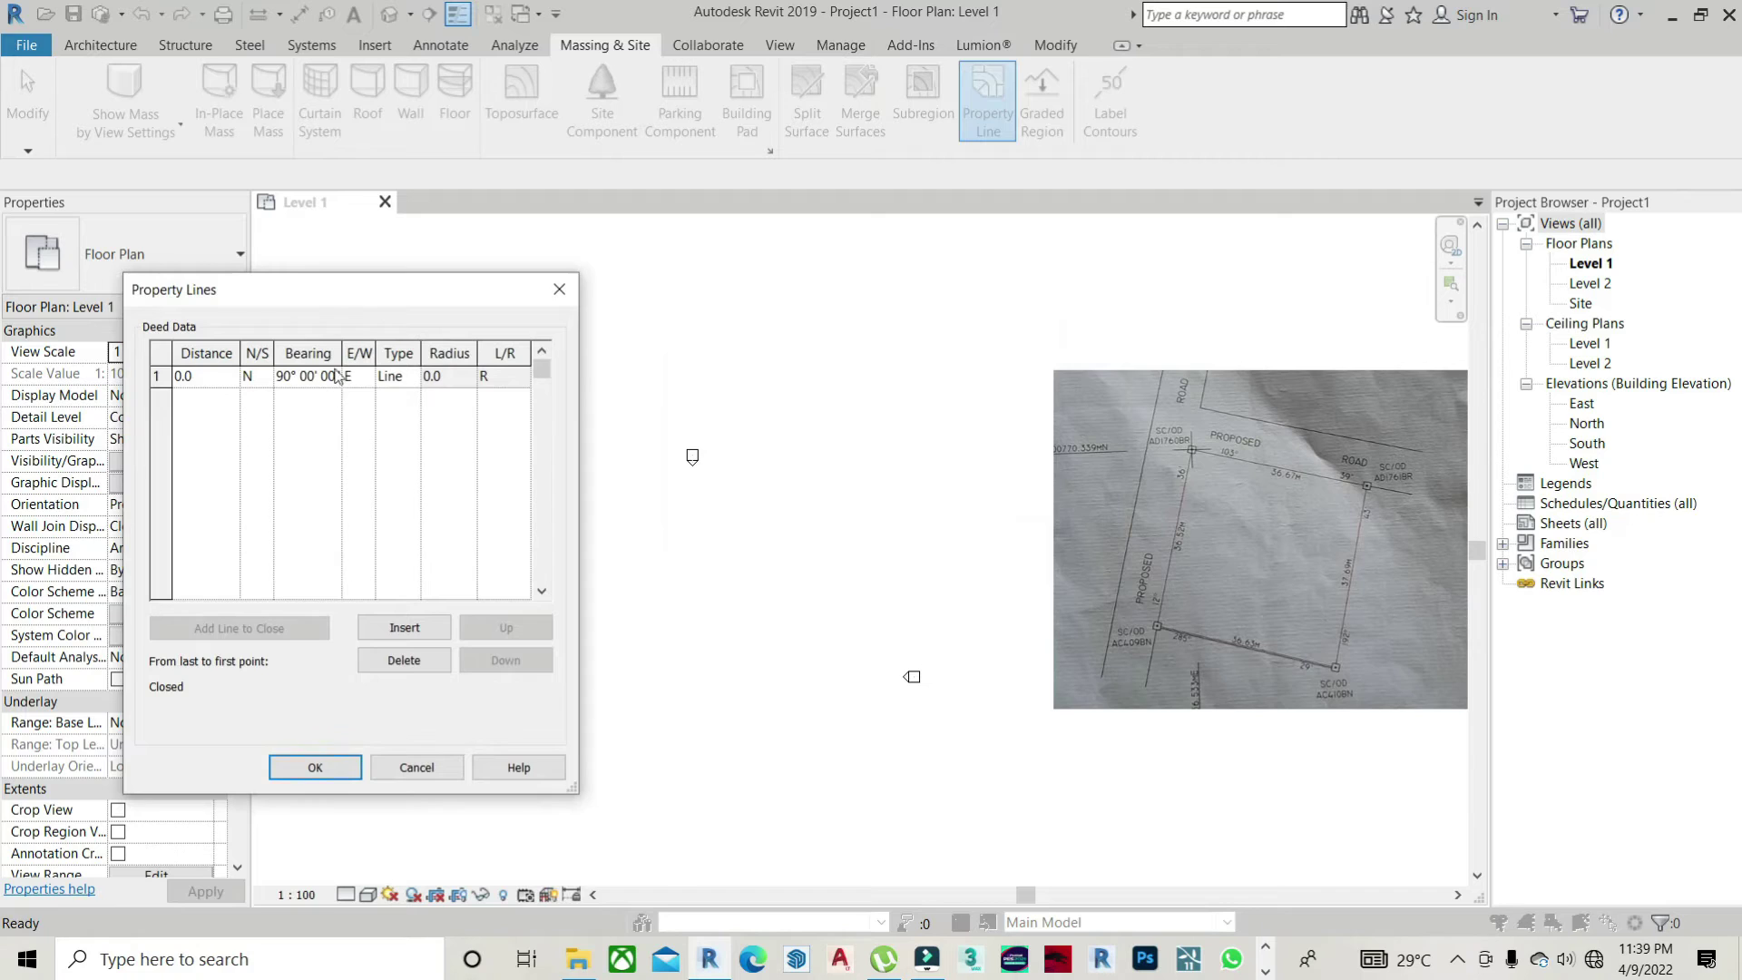
drag(379, 291, 620, 246)
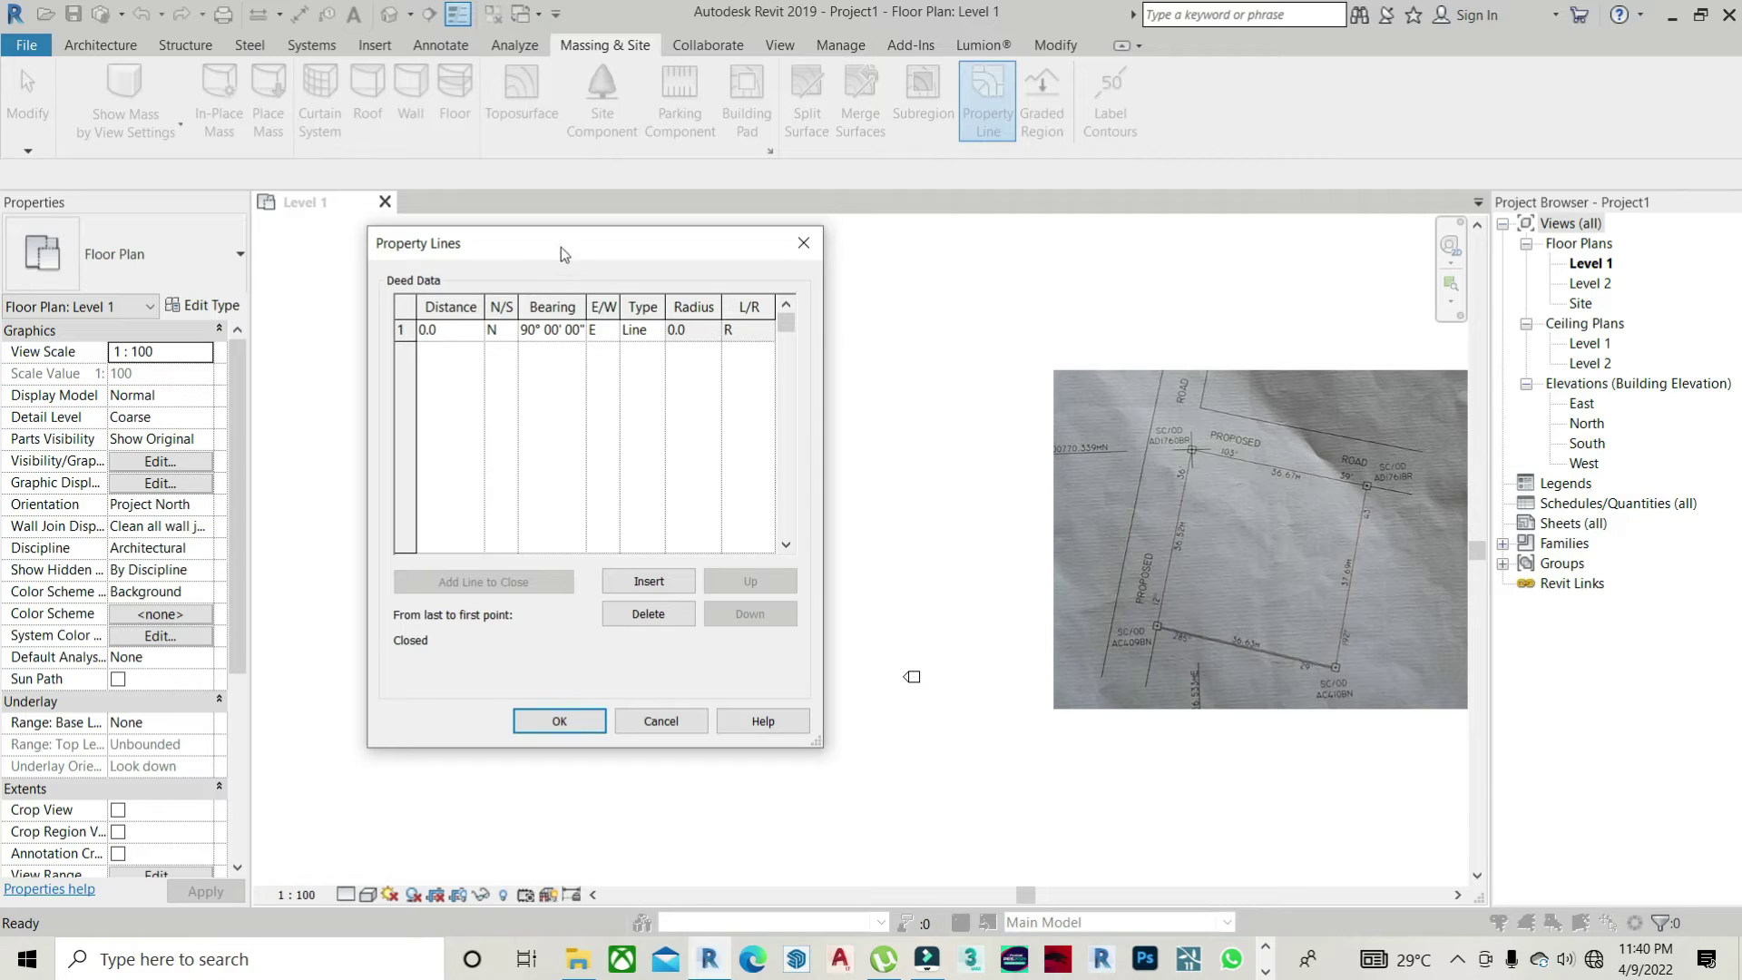
click(508, 334)
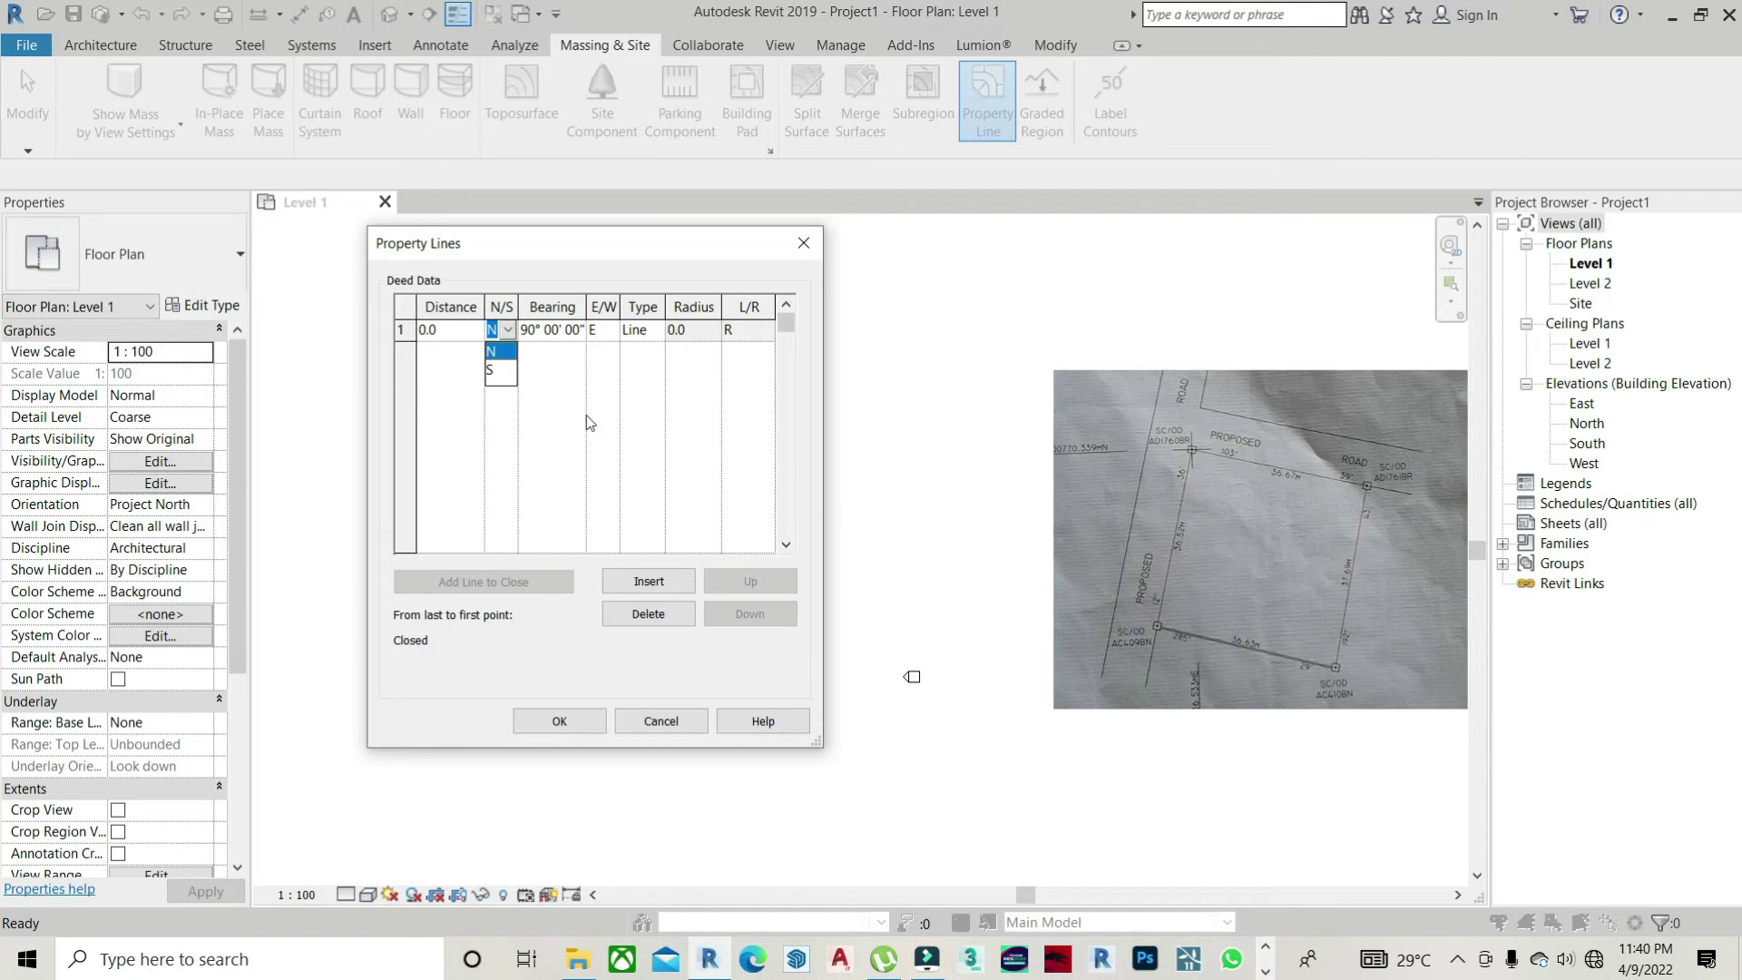
click(472, 413)
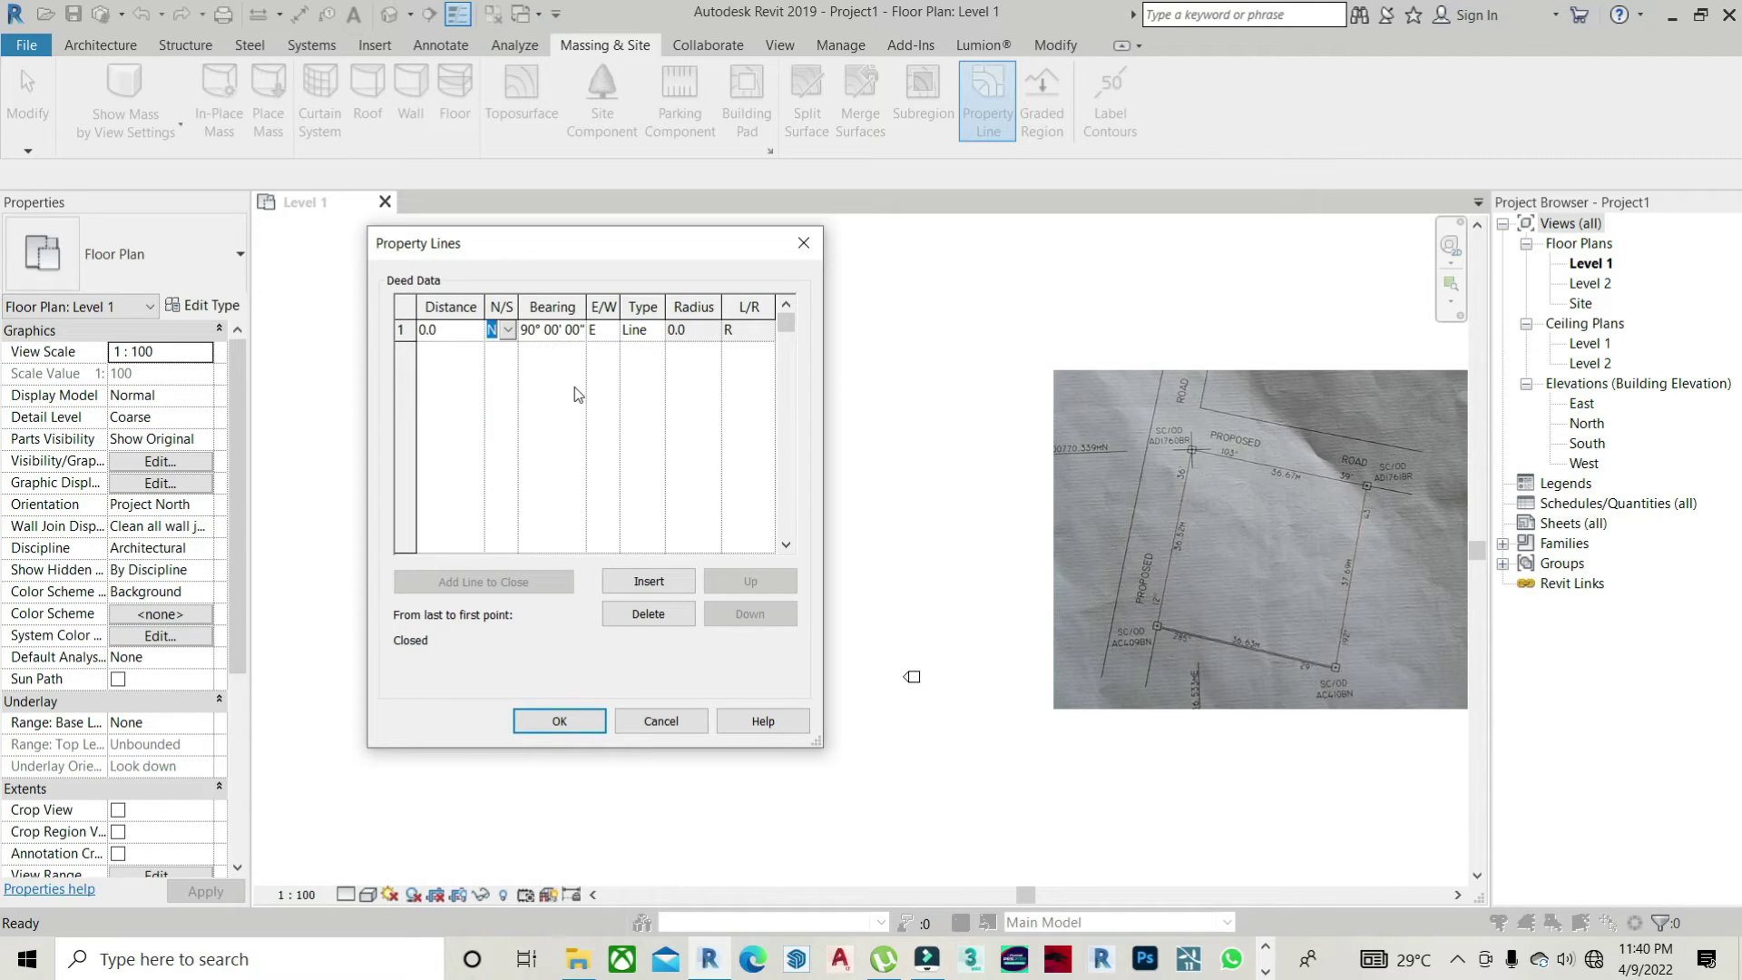
click(509, 331)
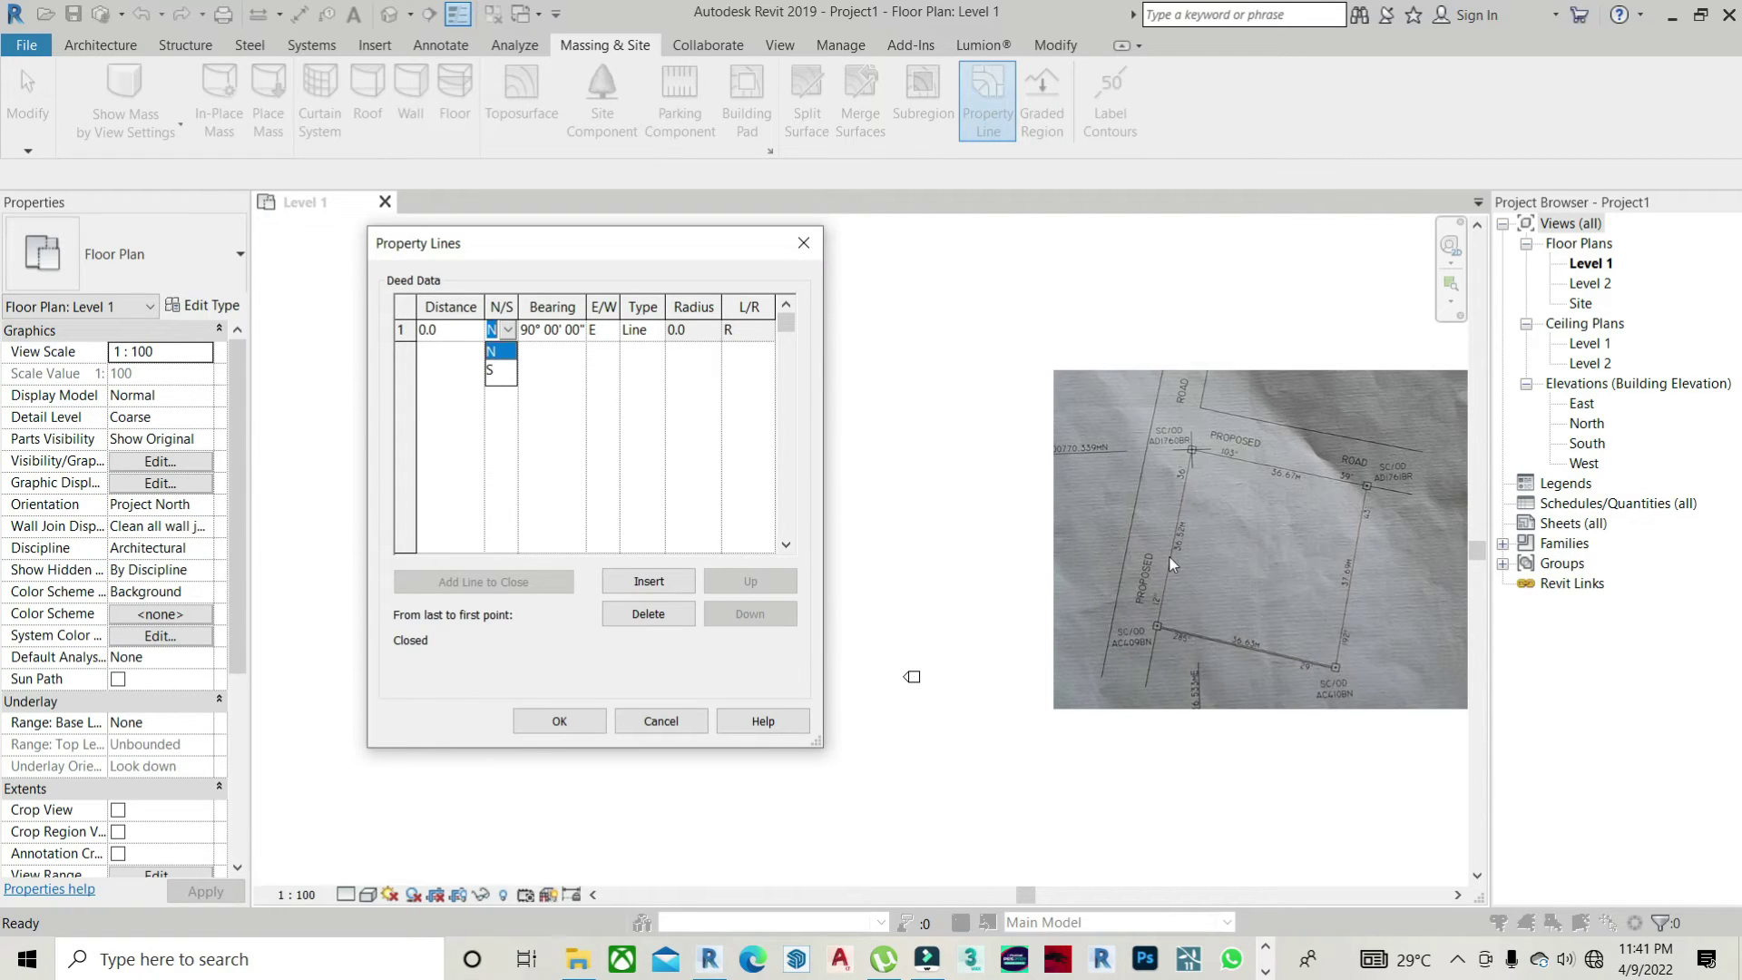
- Close the deed-data table and set Site Settings angle display to plain Degrees
click(804, 244)
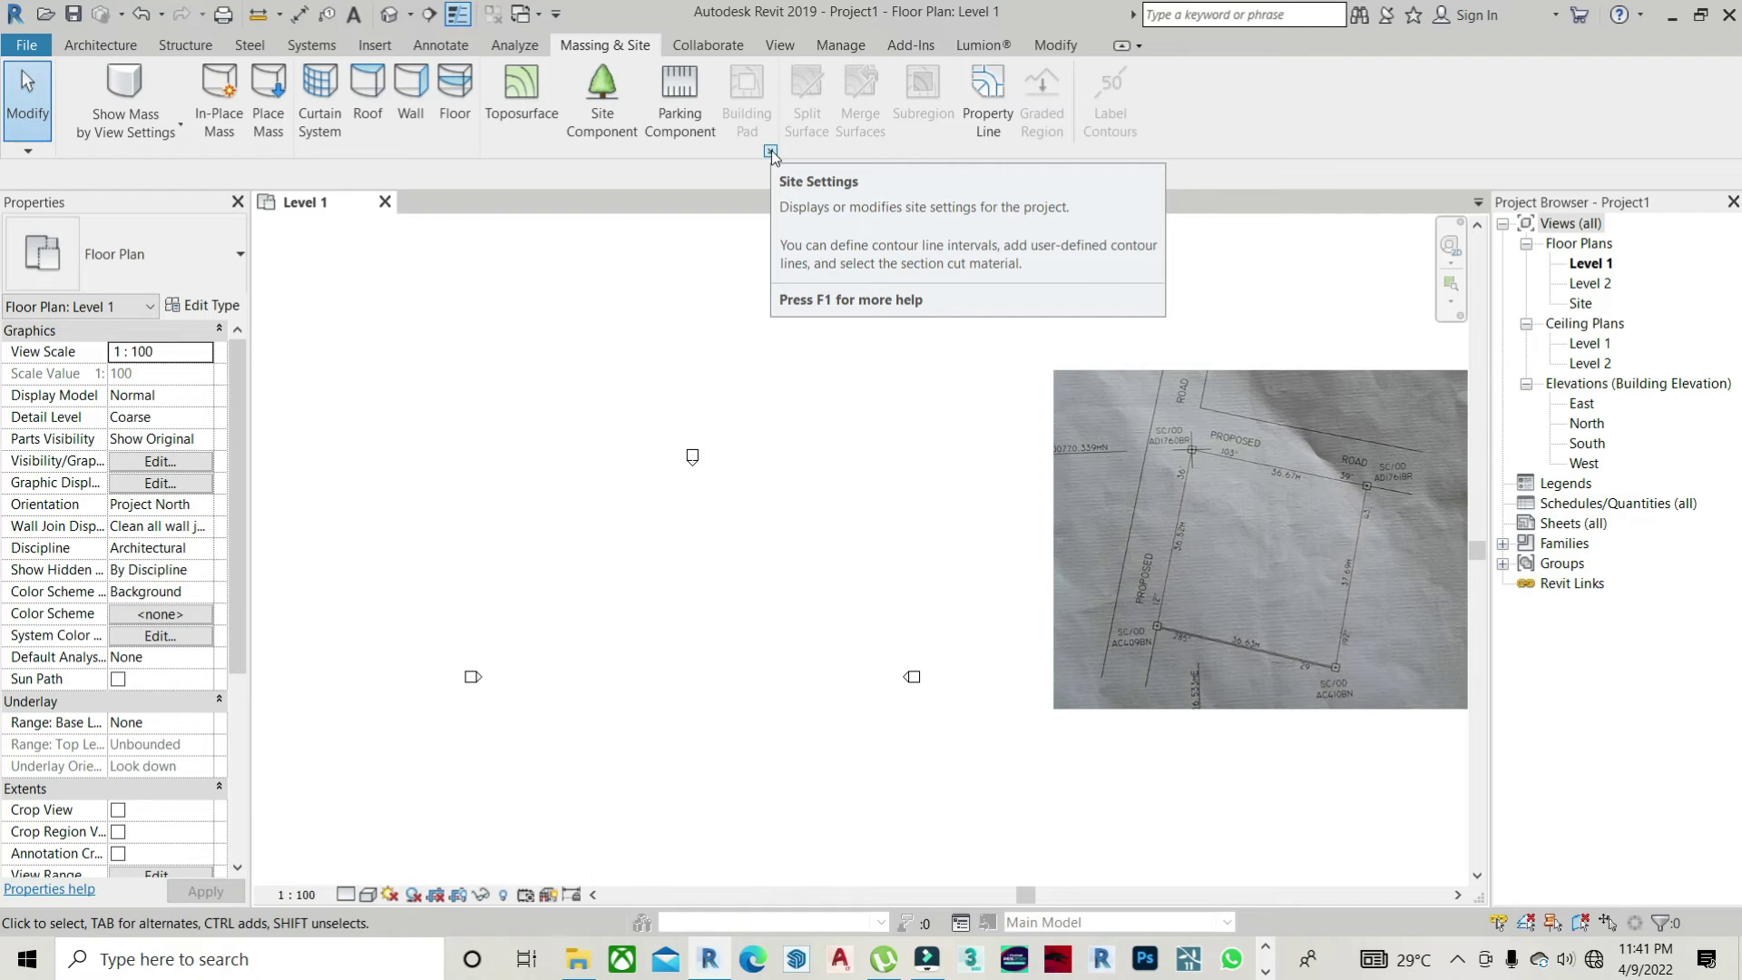
click(770, 152)
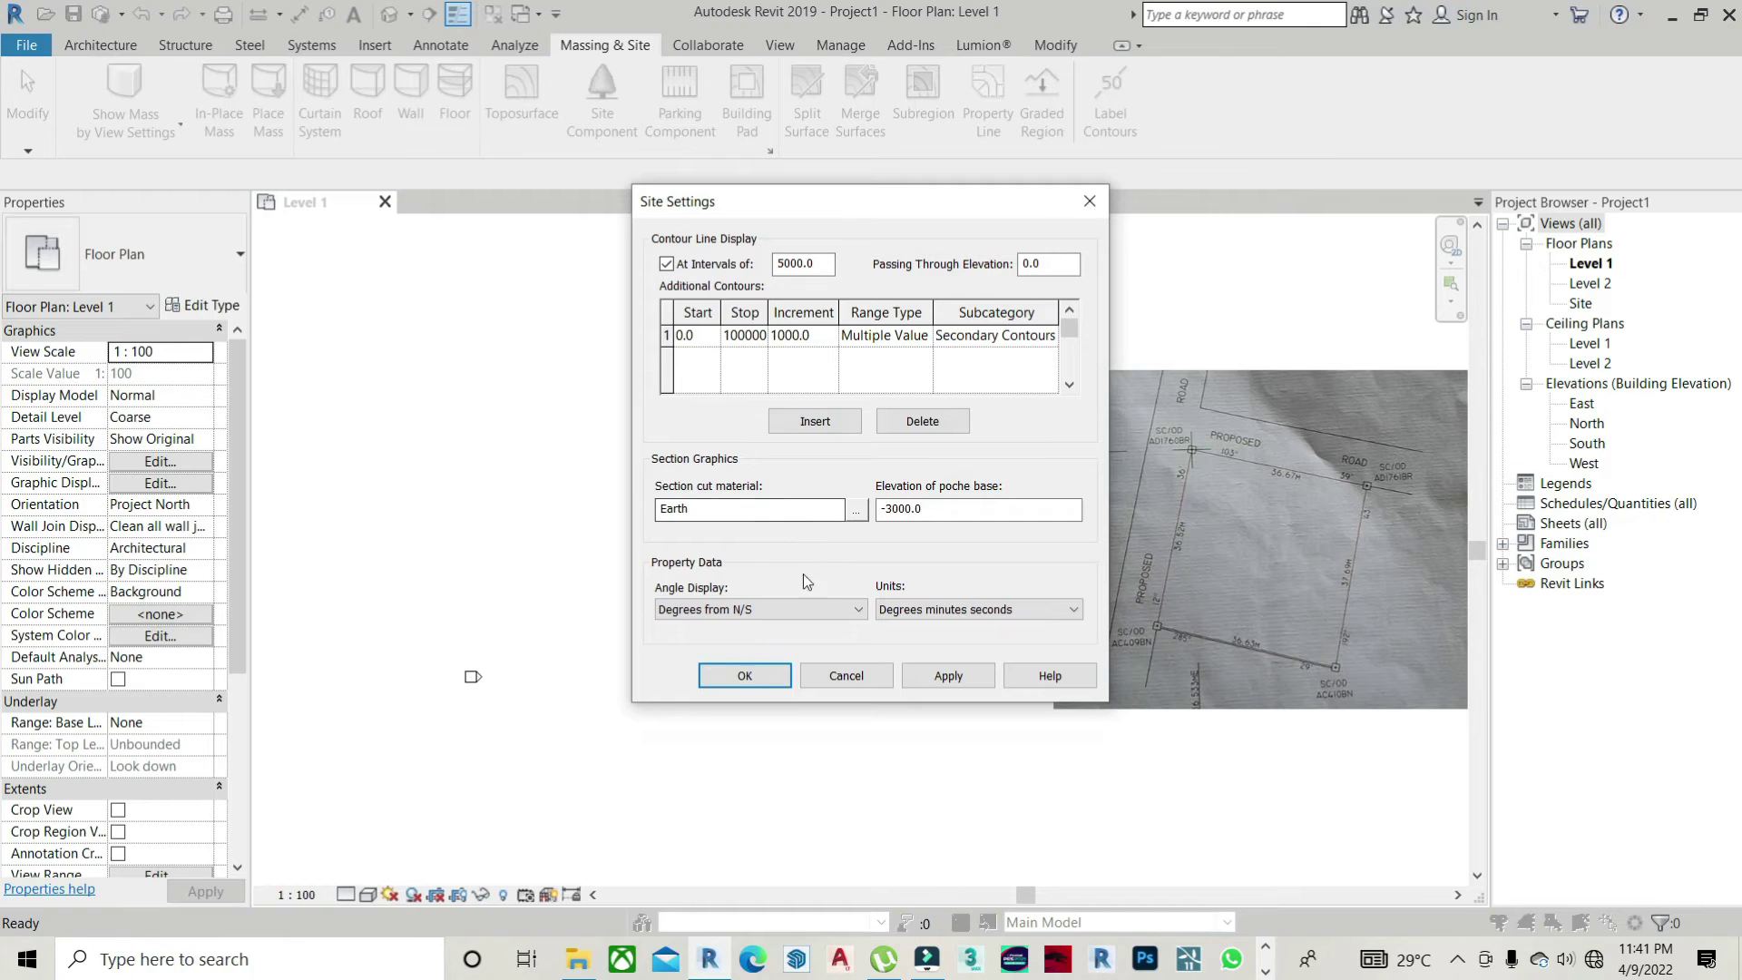
click(696, 610)
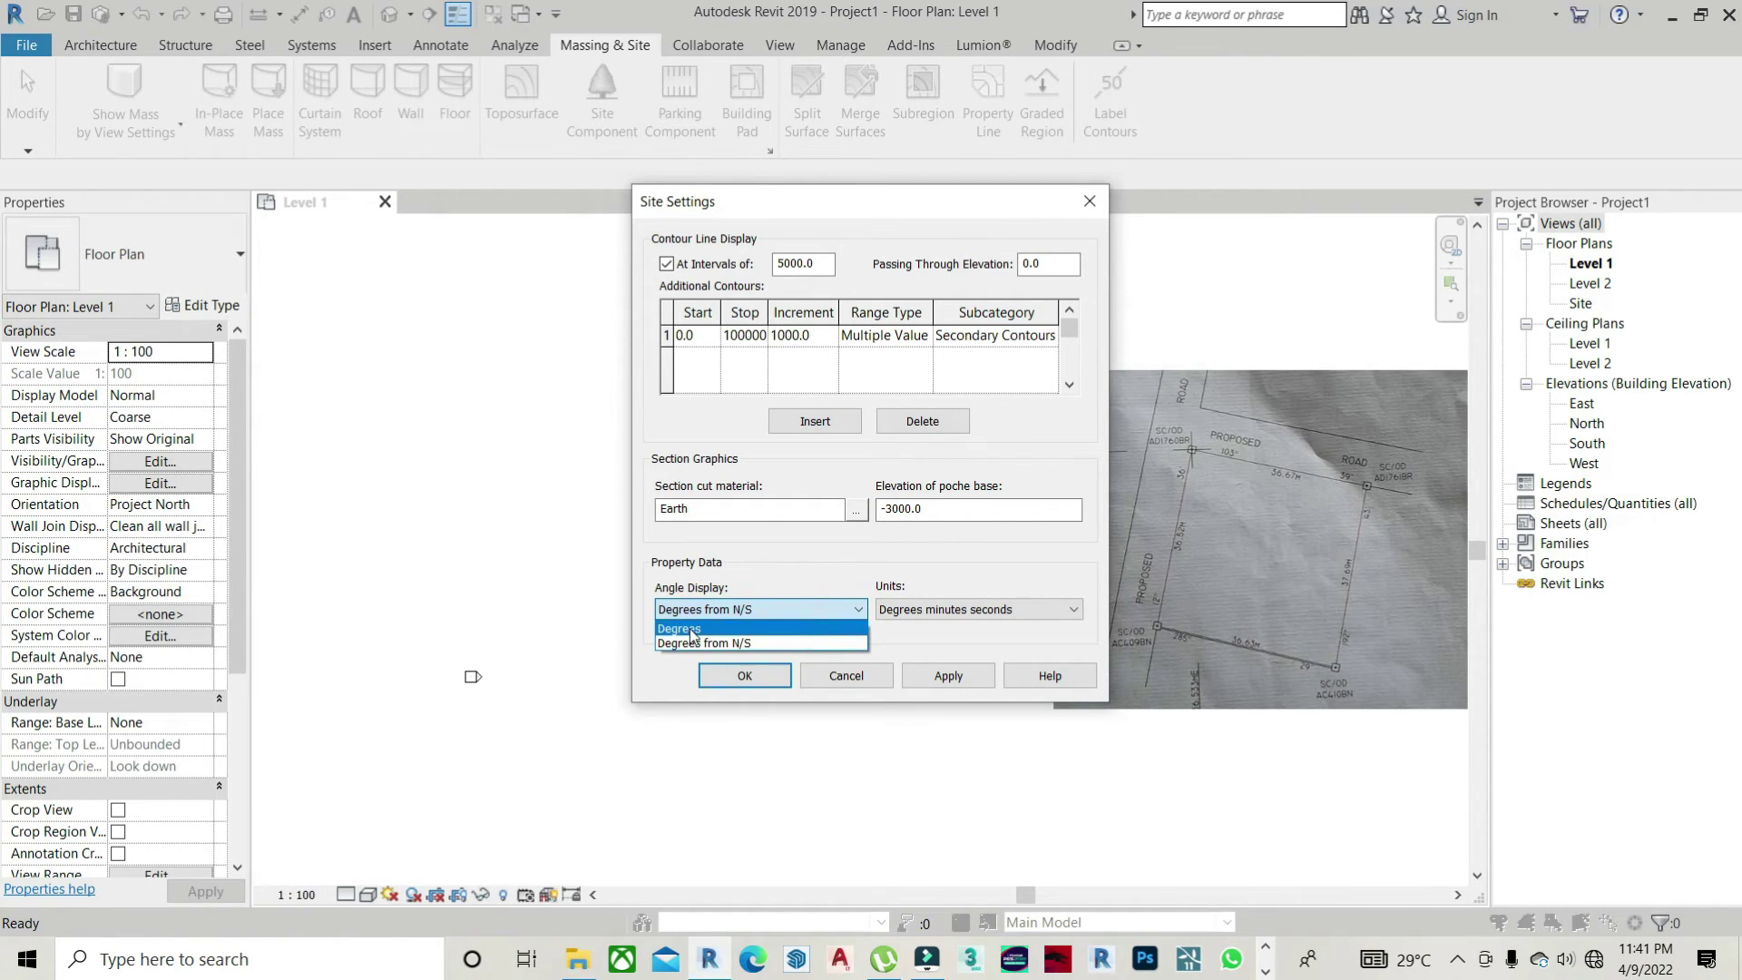
click(692, 629)
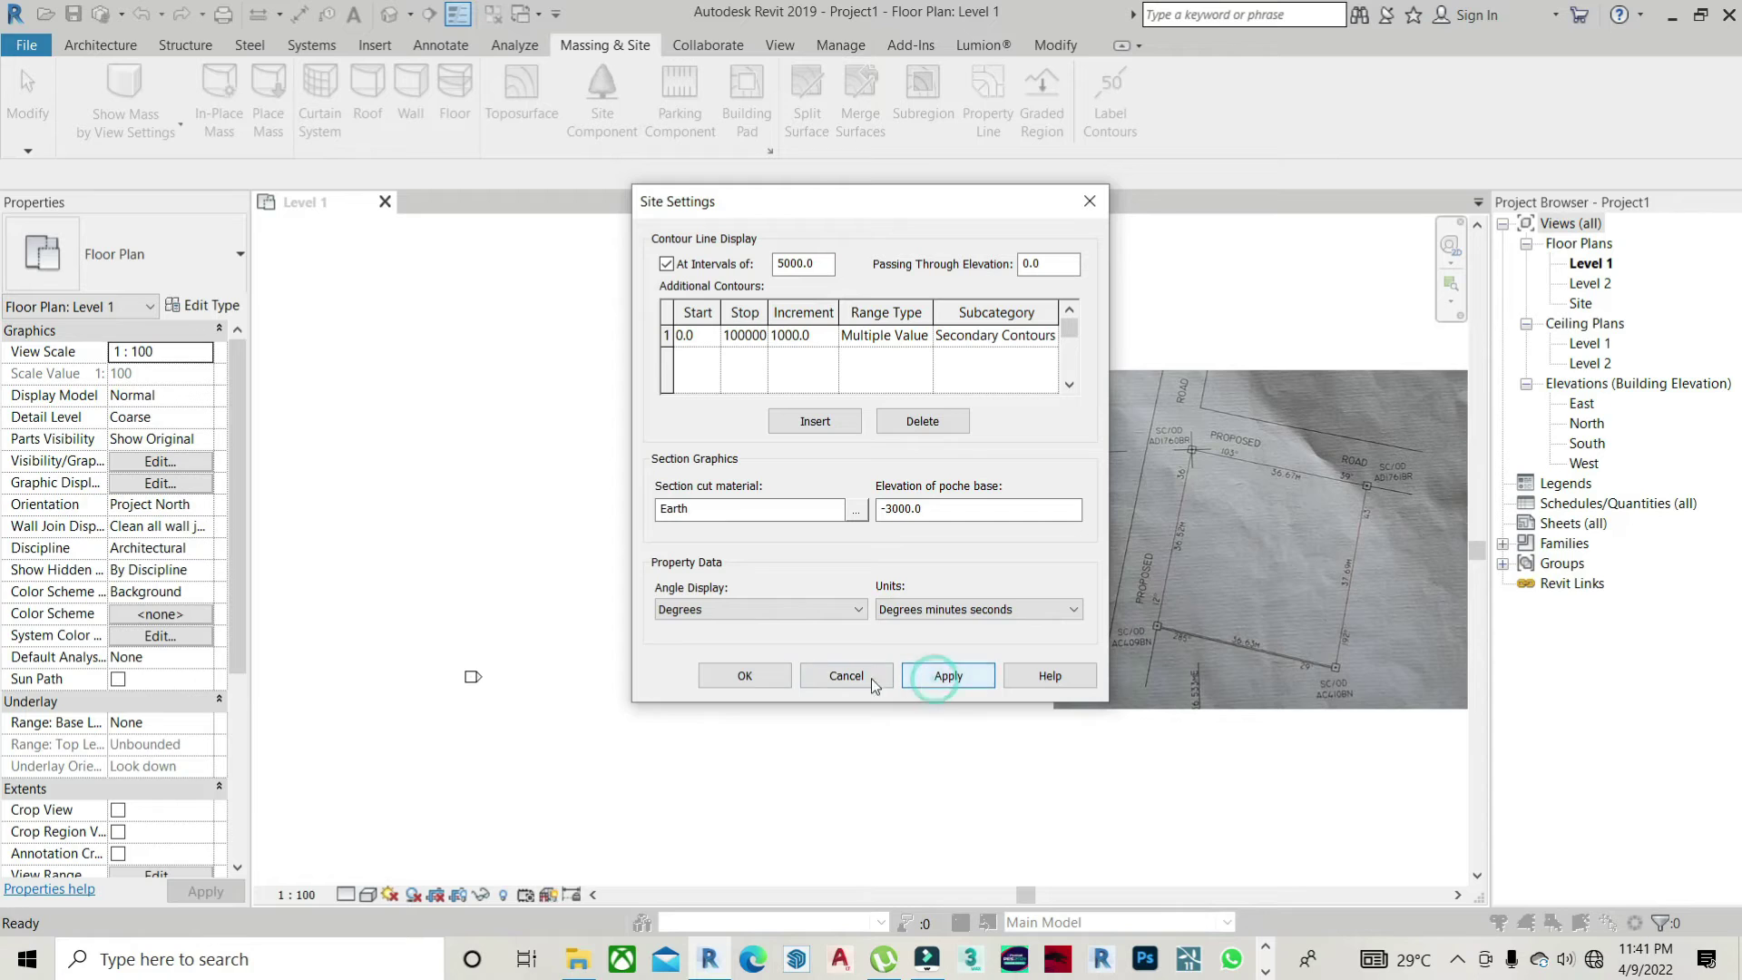
click(759, 676)
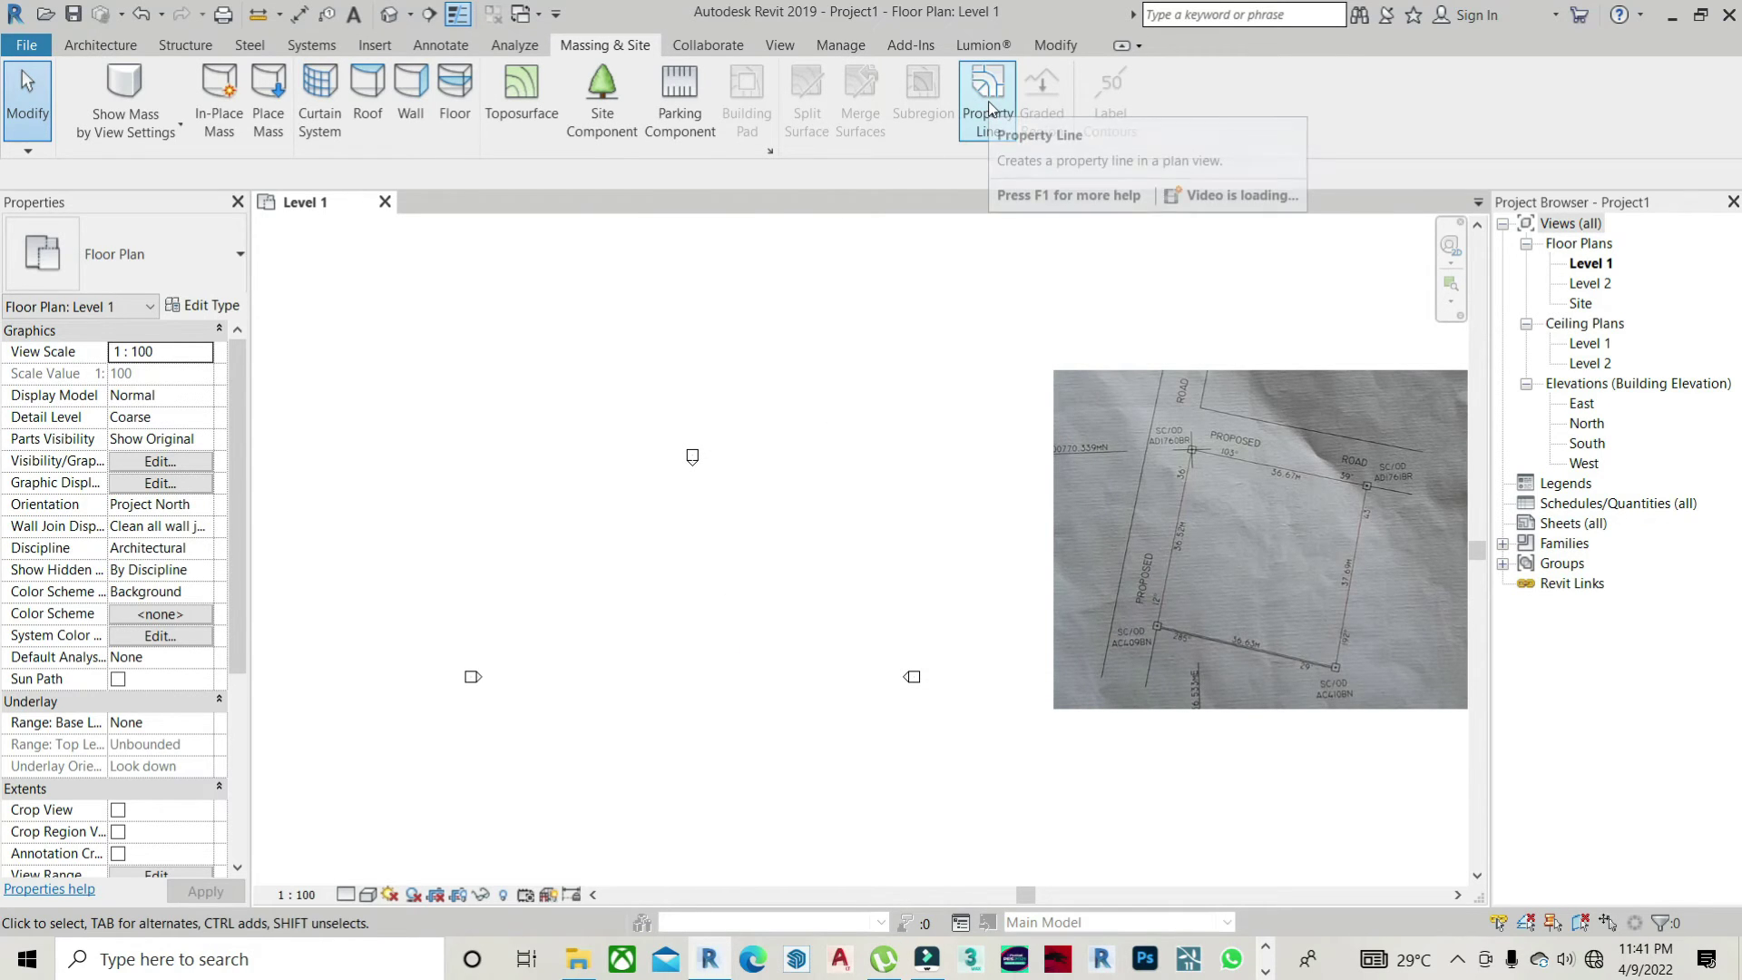
- Reopen the distances-and-bearings table and enter 36.52m as row 1's distance
click(990, 109)
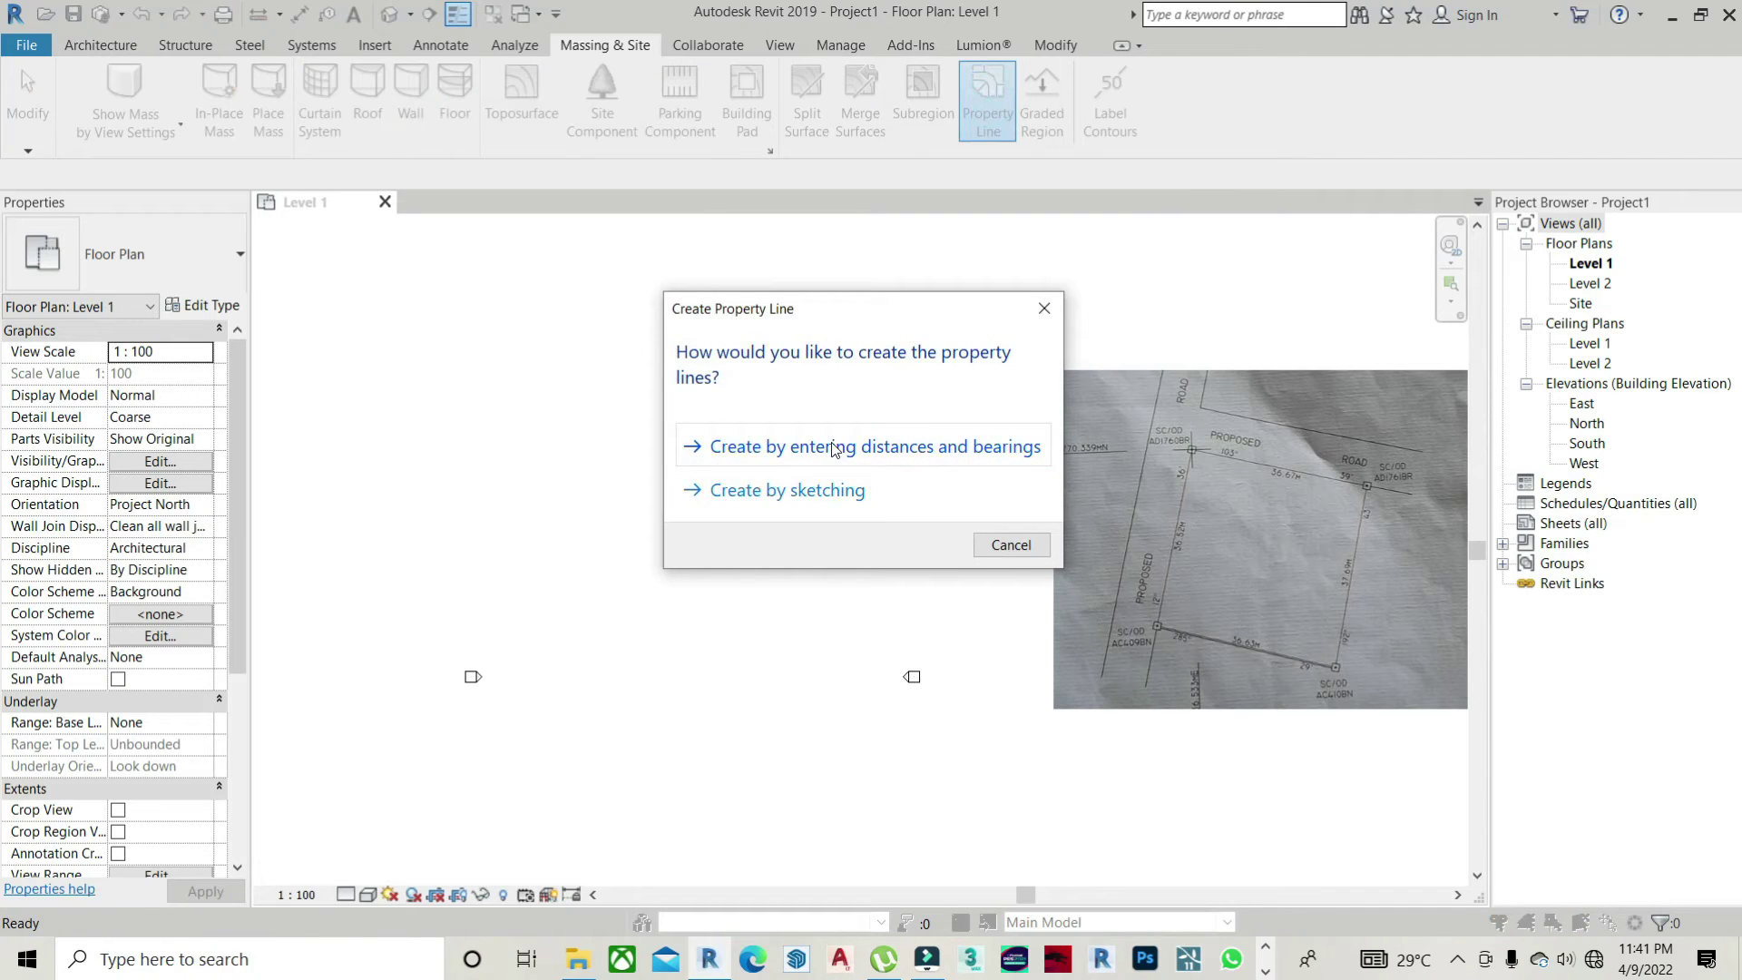
click(855, 451)
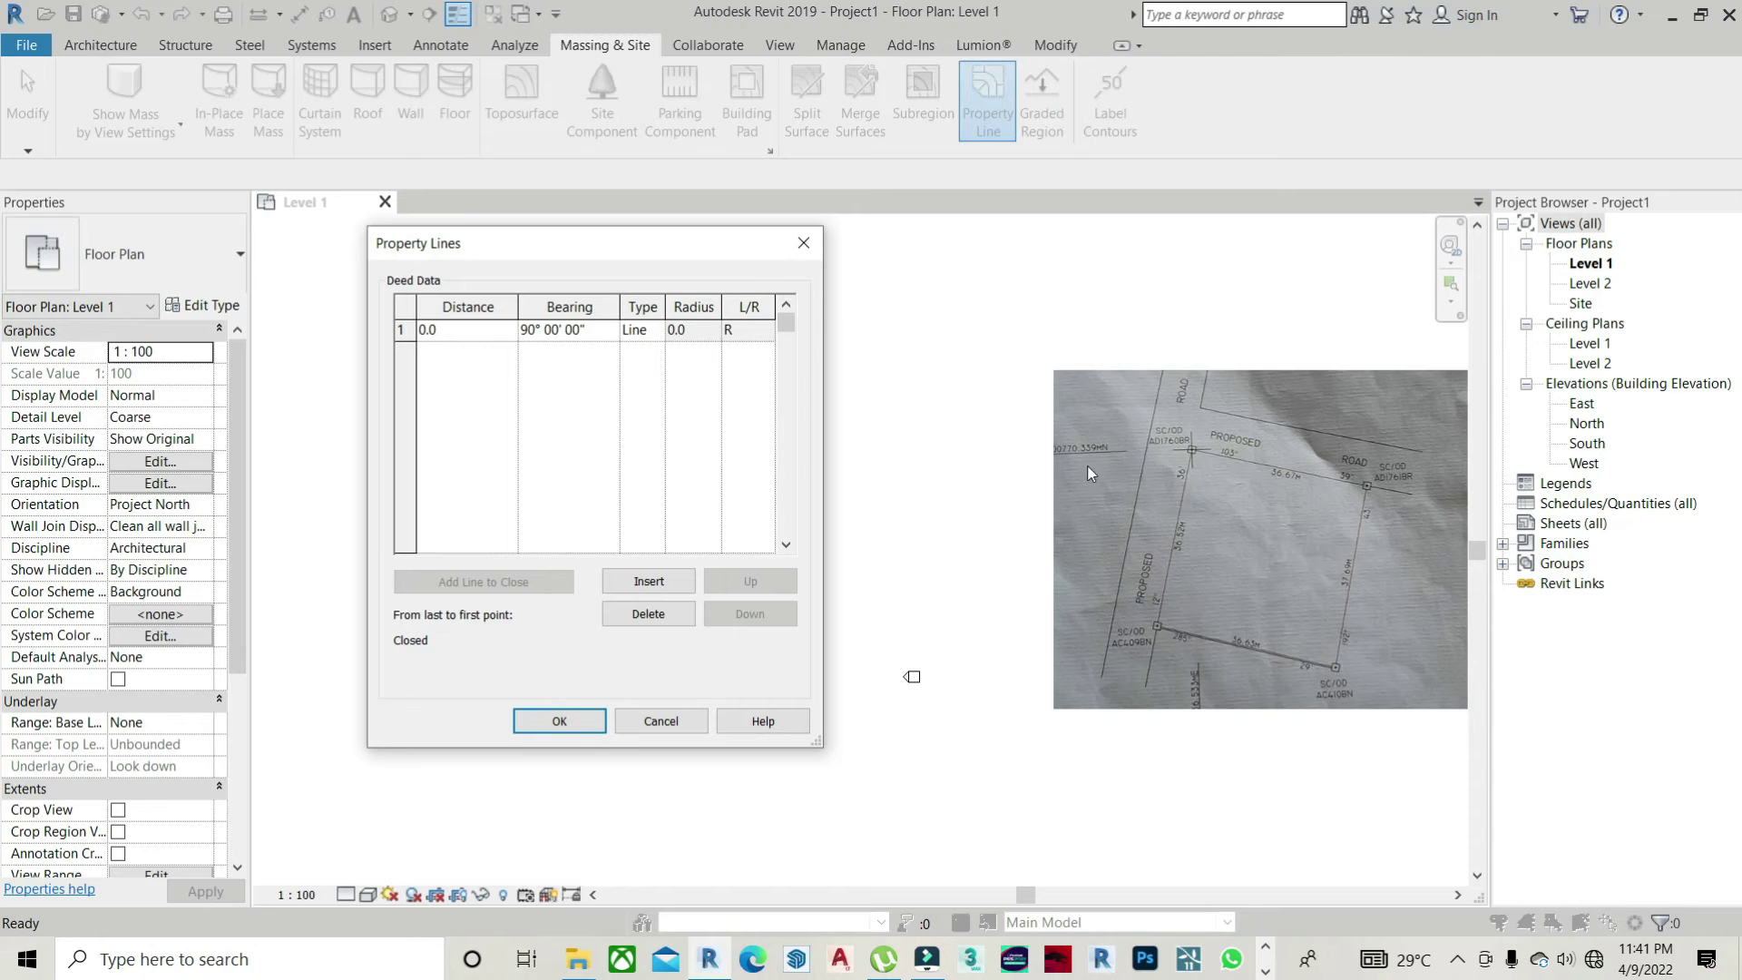
drag(568, 249, 744, 252)
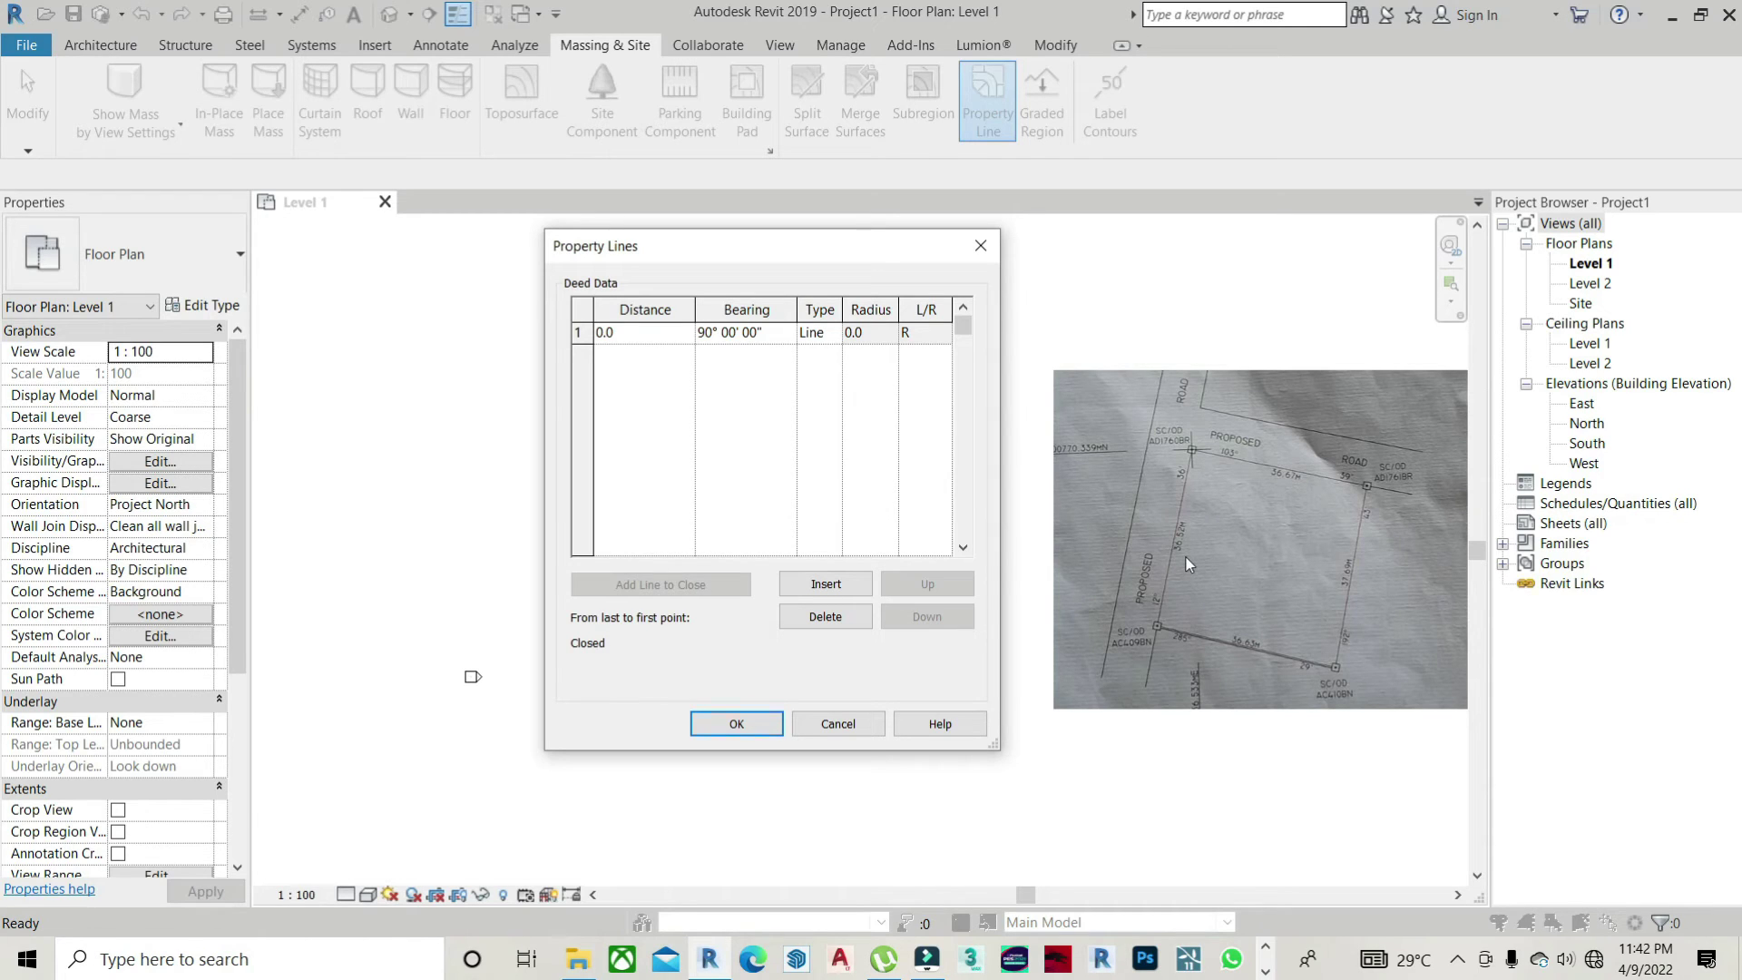
click(632, 332)
text(36)
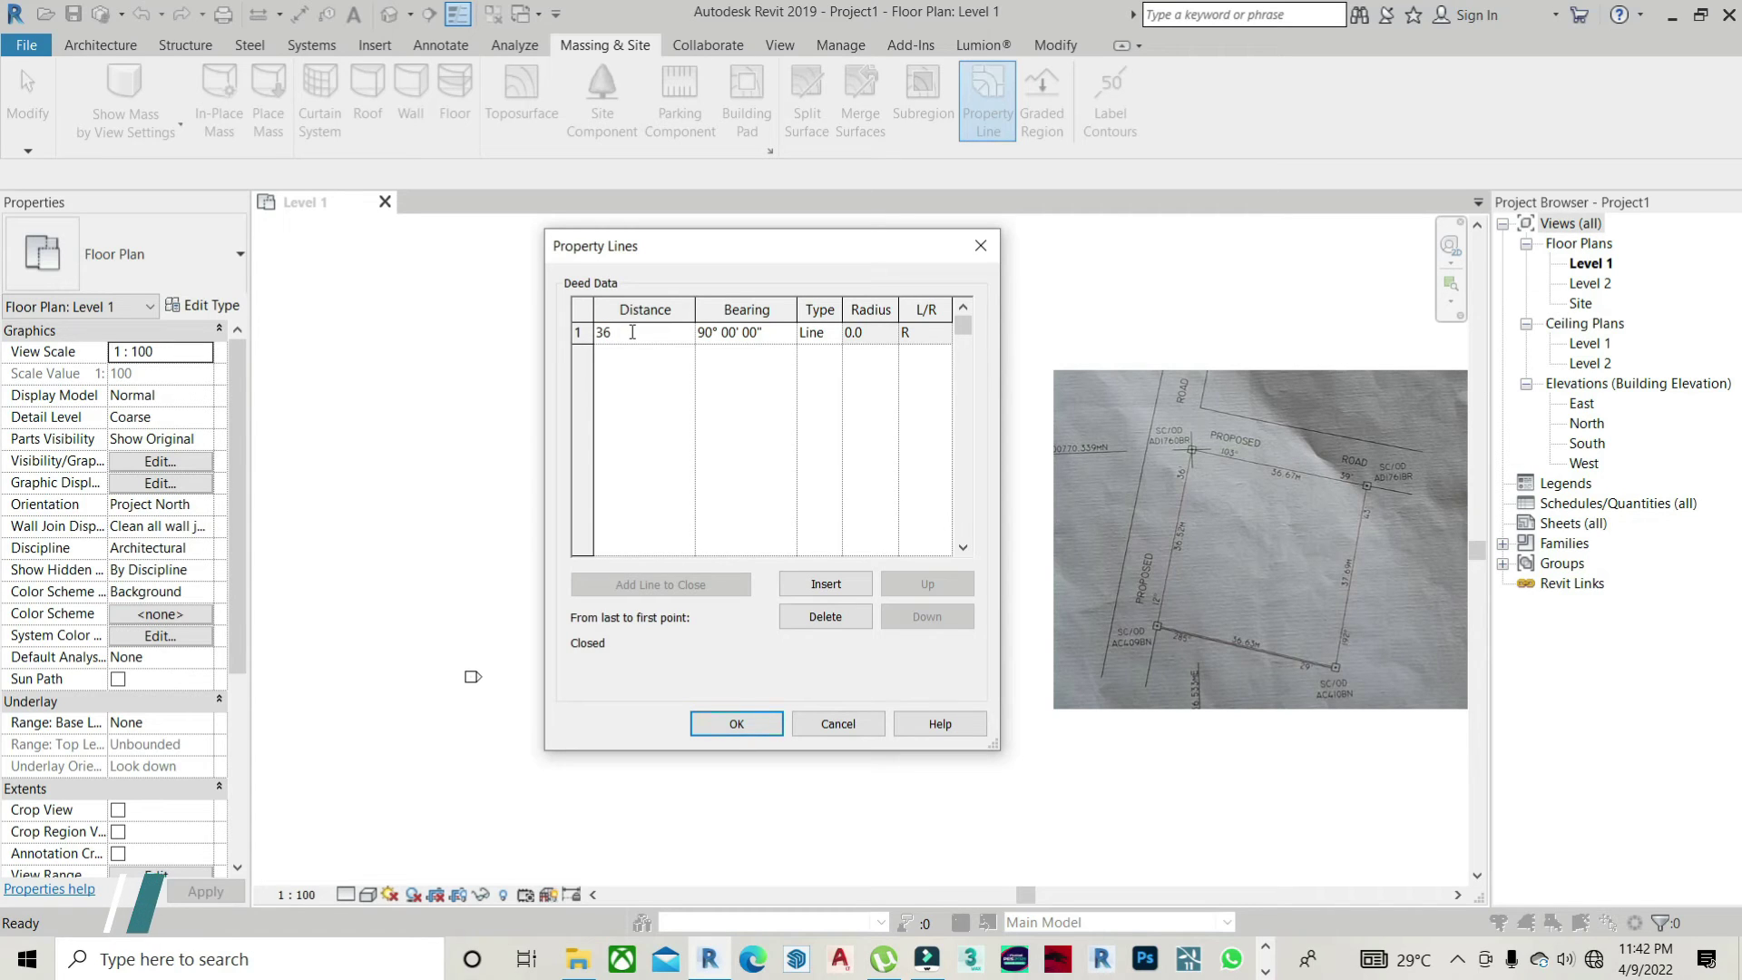
text(.52)
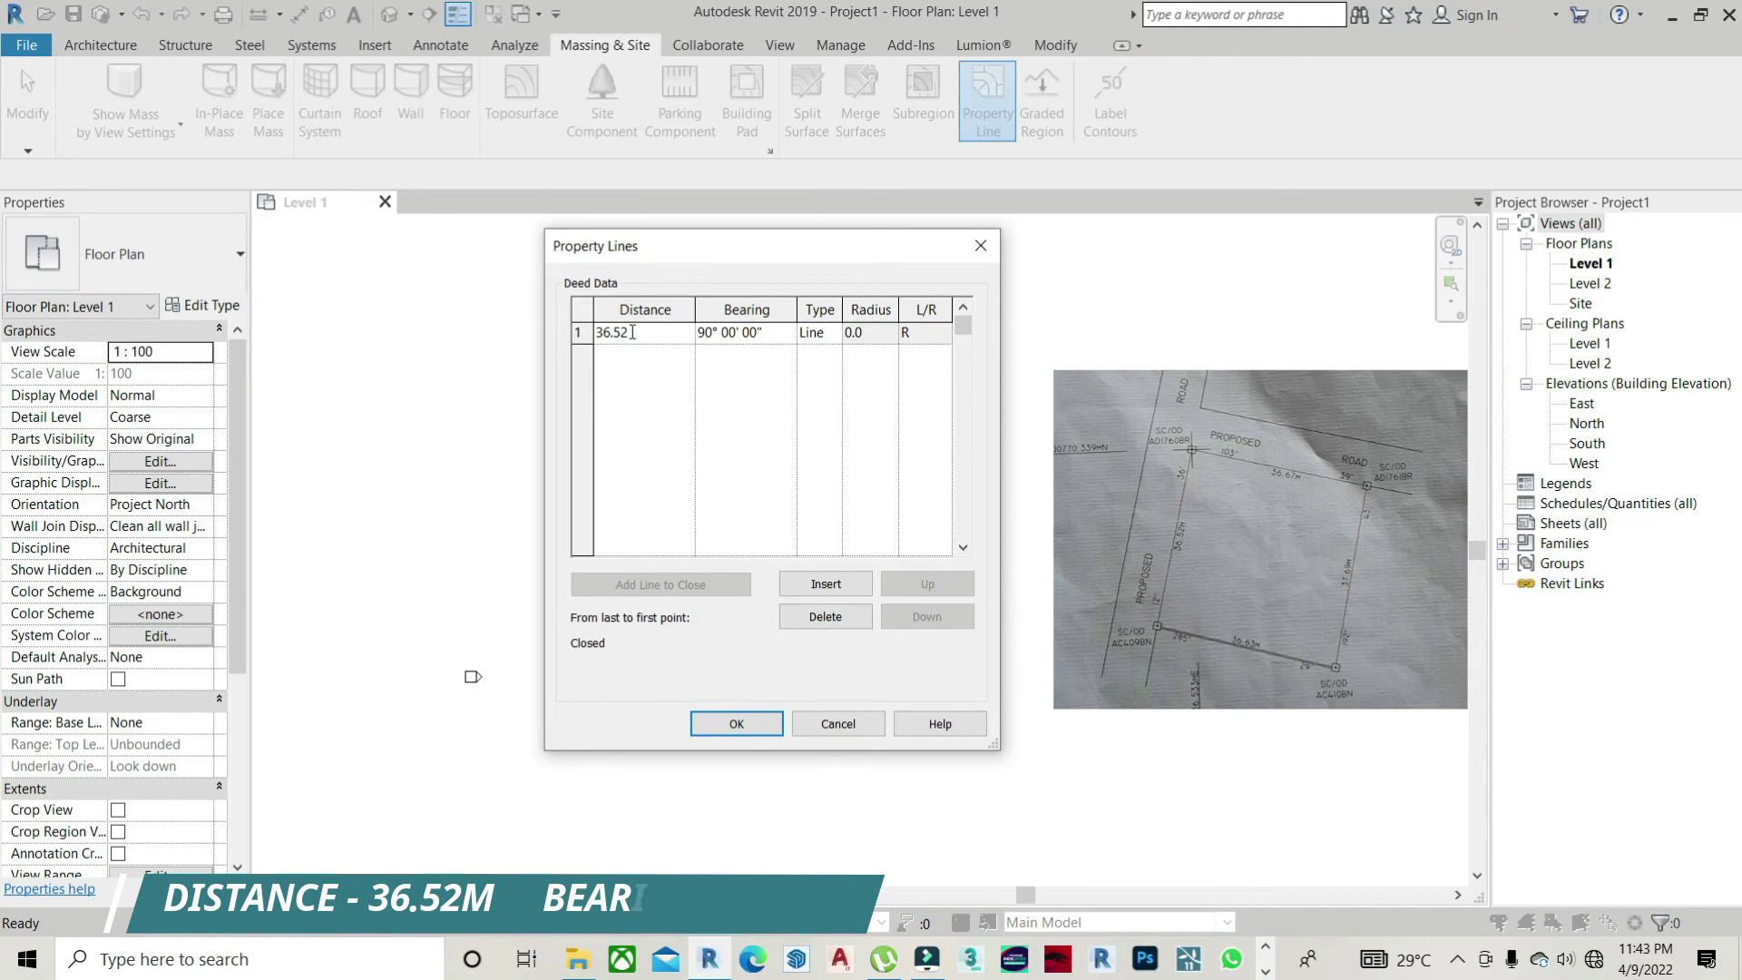
text(m)
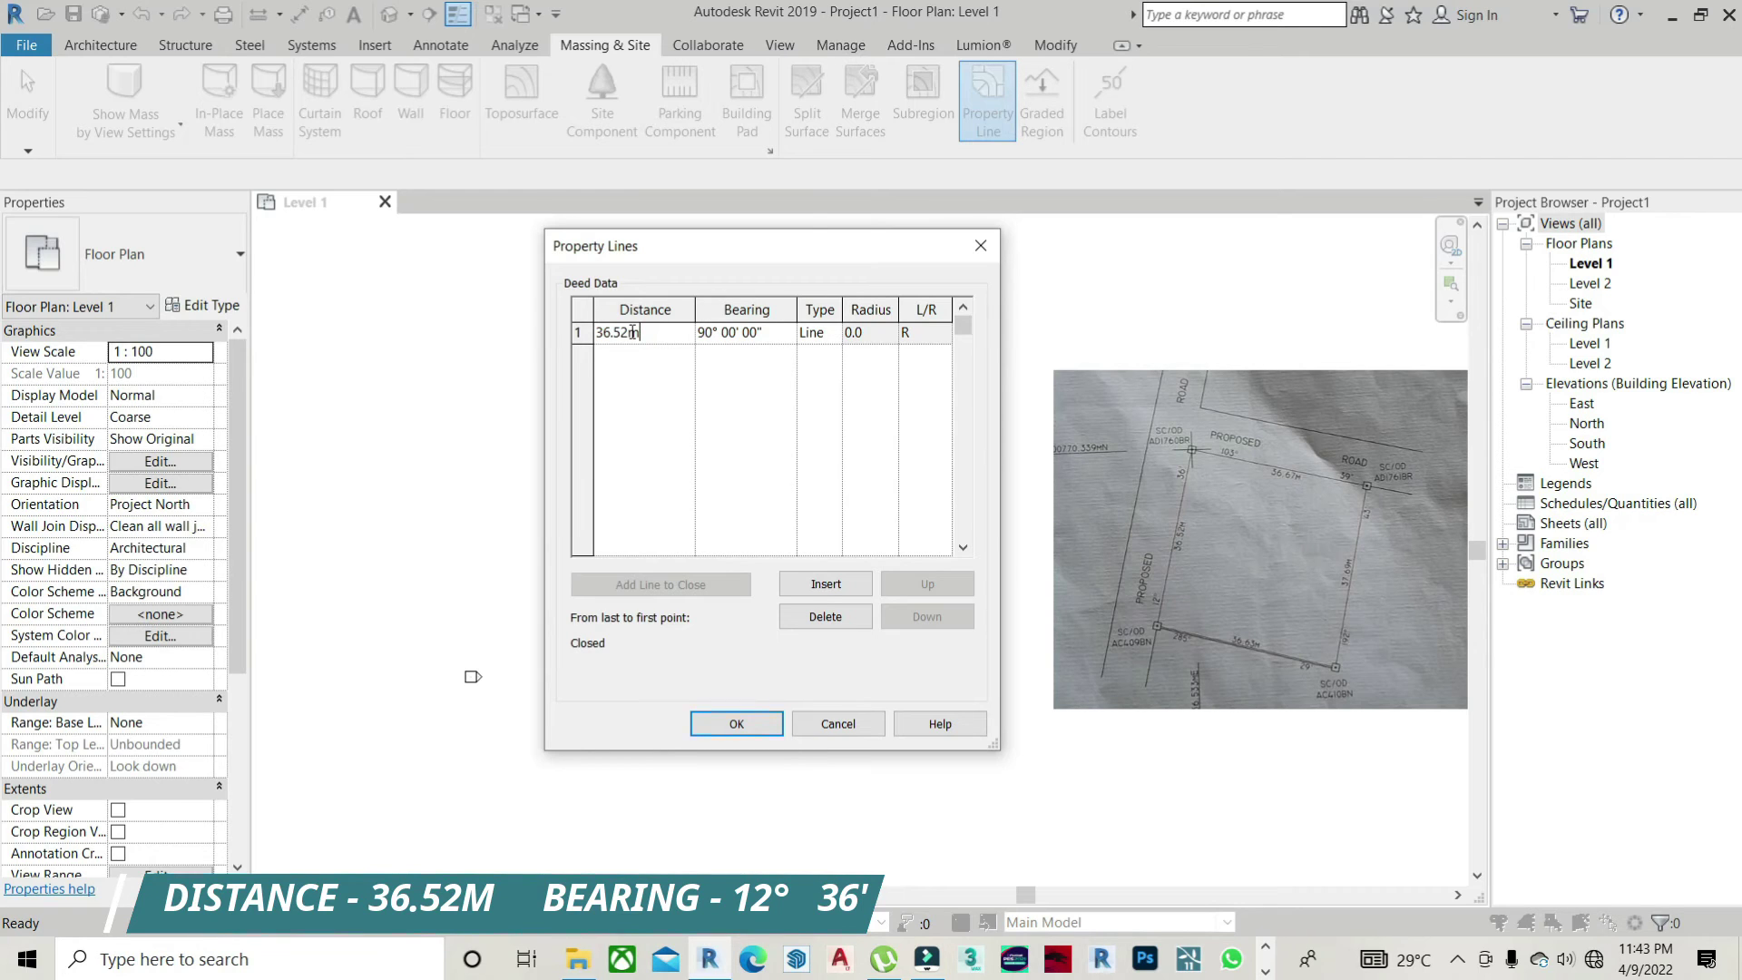
- Set row 1's bearing to 12° 36' 00"
click(710, 335)
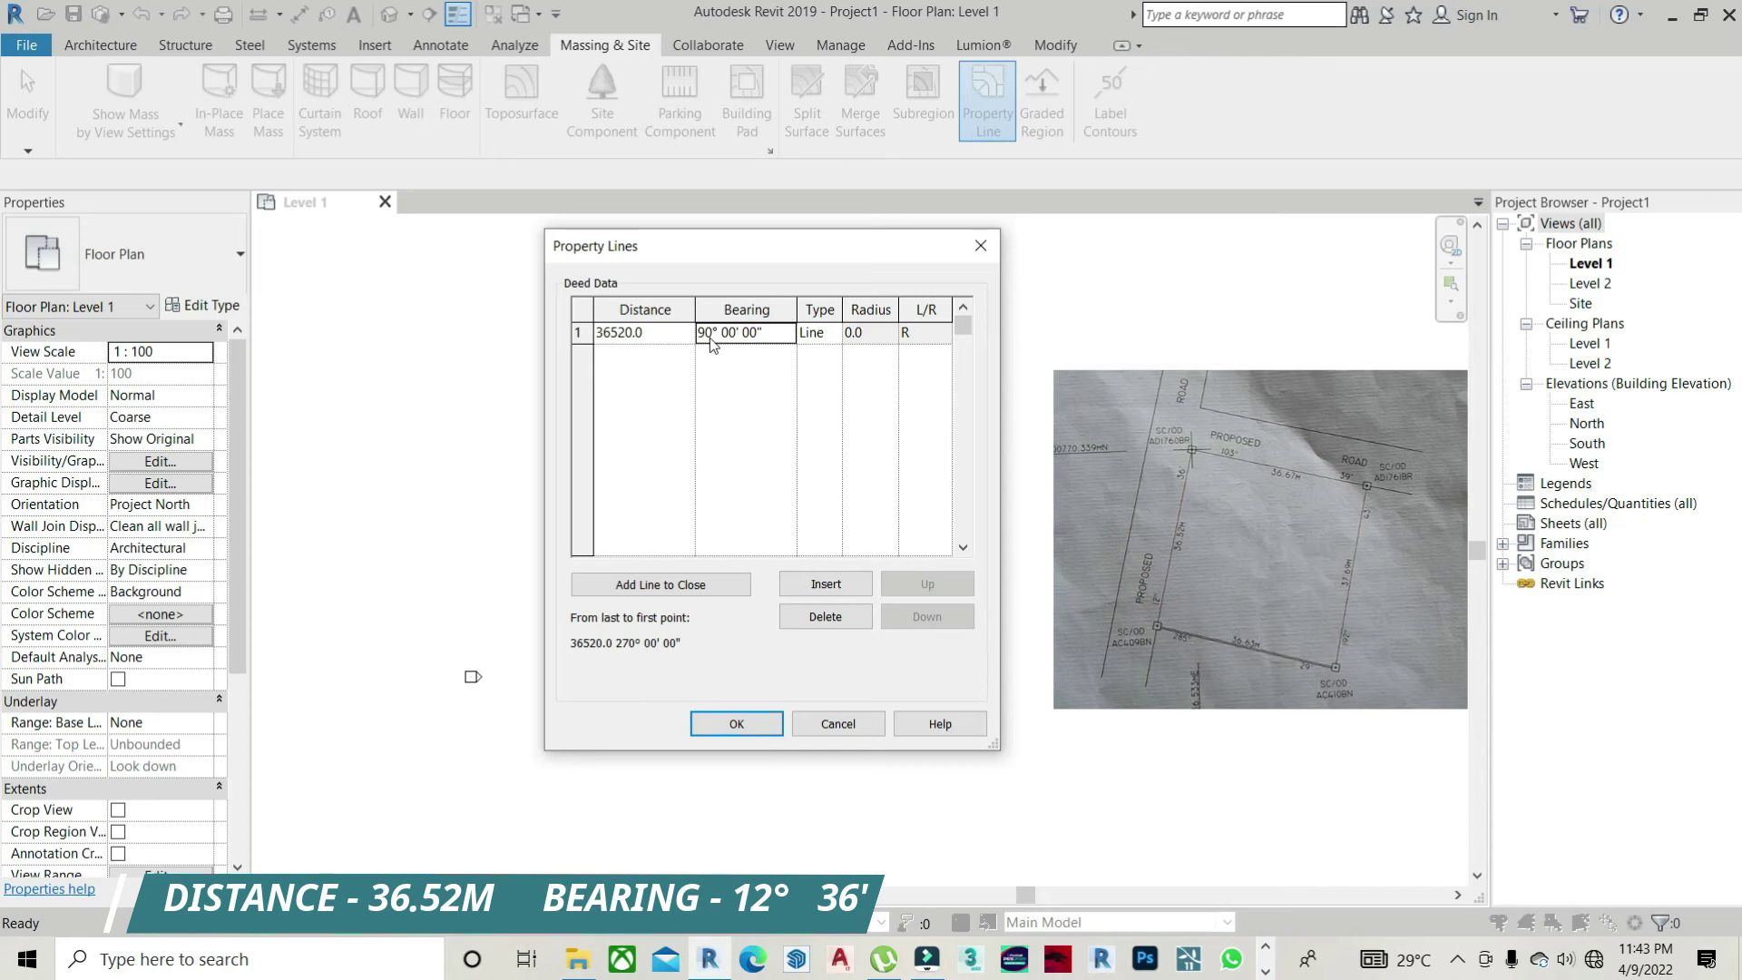
drag(710, 337, 694, 335)
text(12)
drag(736, 334, 726, 336)
text(36)
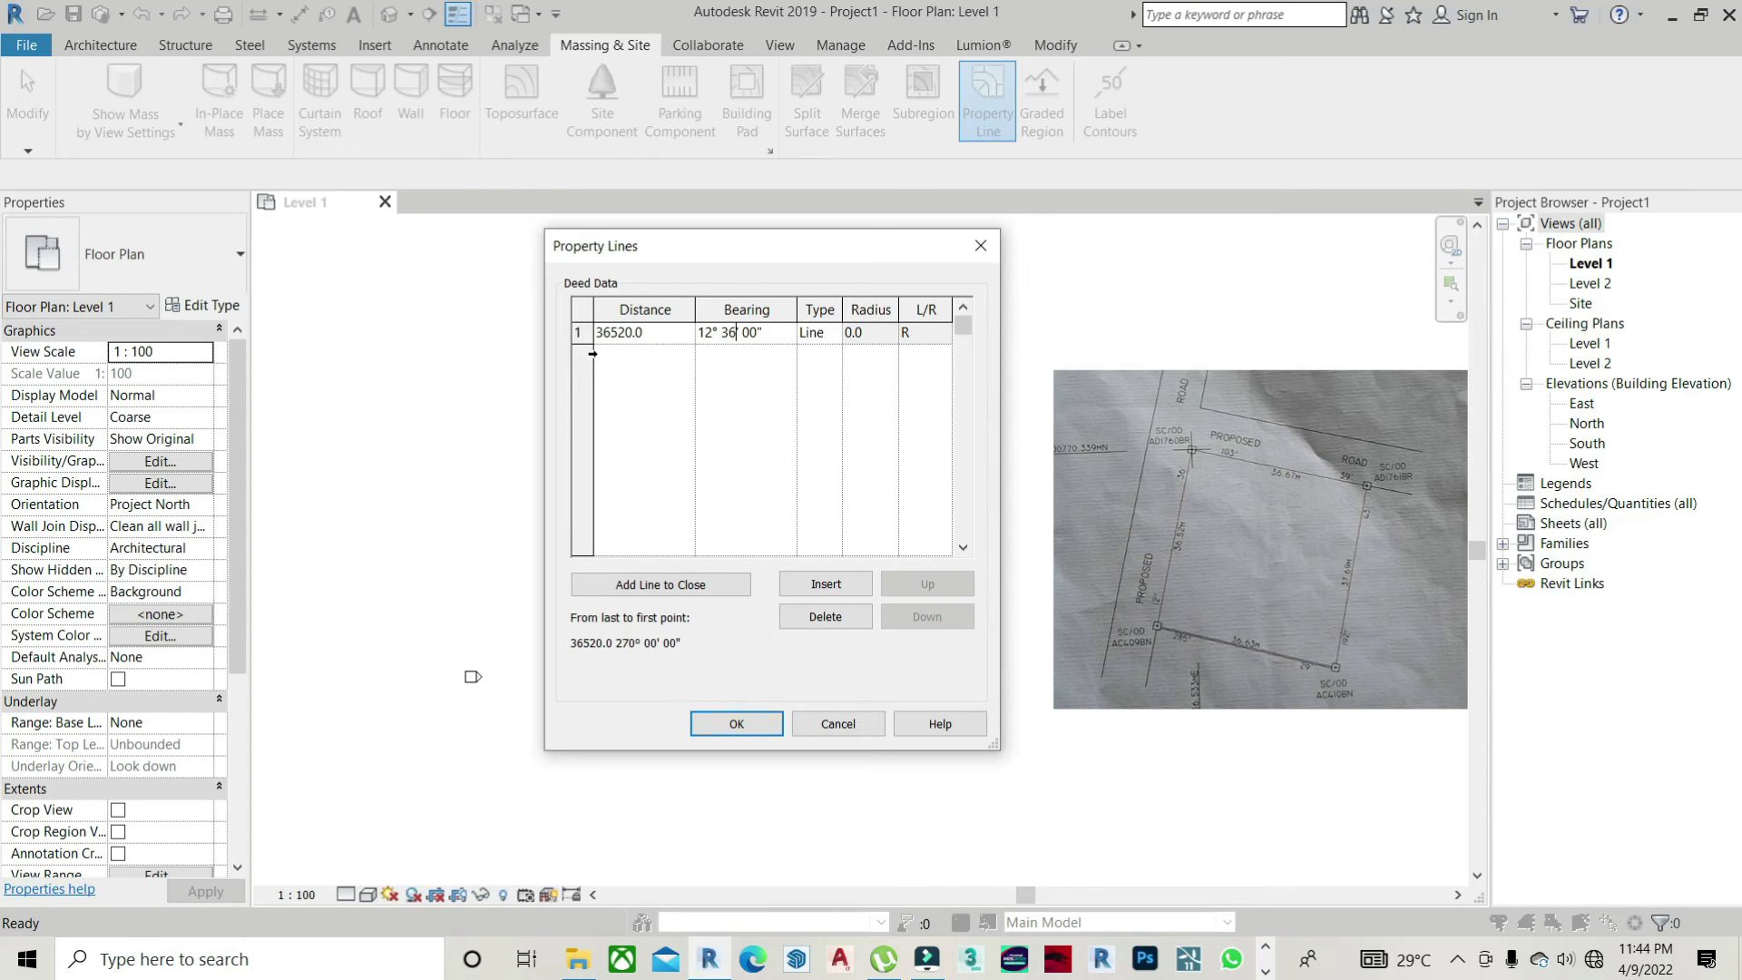
- Insert row 2 with distance 36.67m and bearing 103° 39' 00"
click(836, 586)
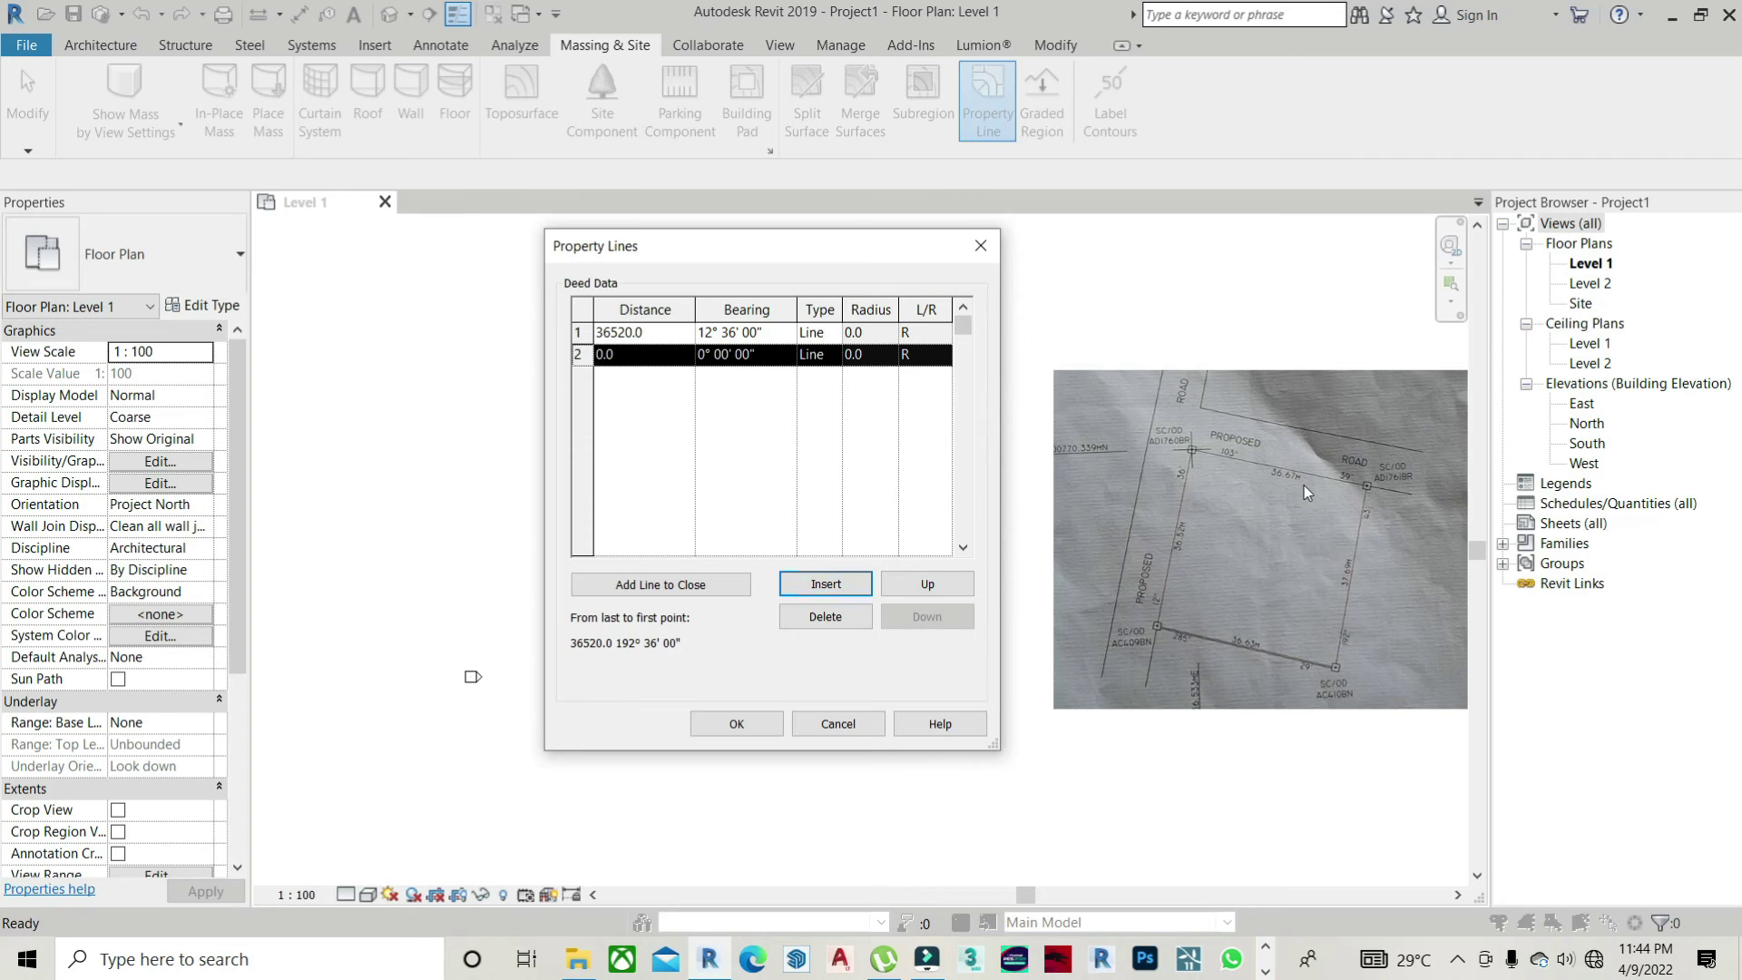
click(661, 361)
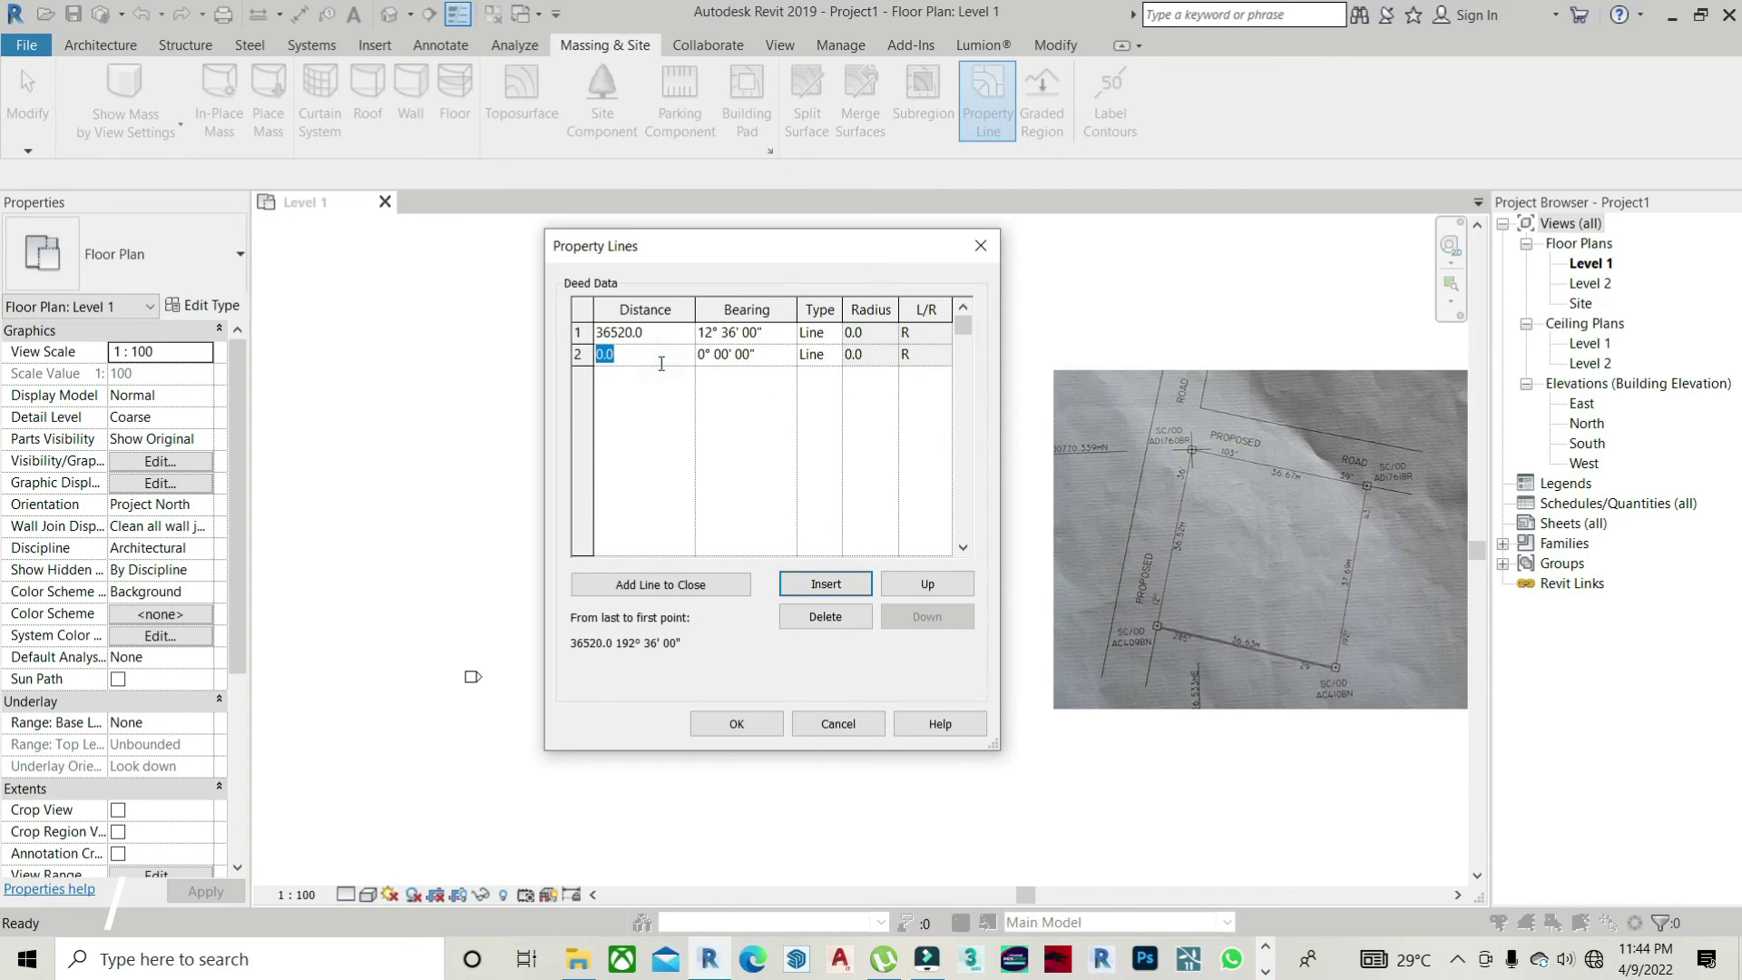
text(36.)
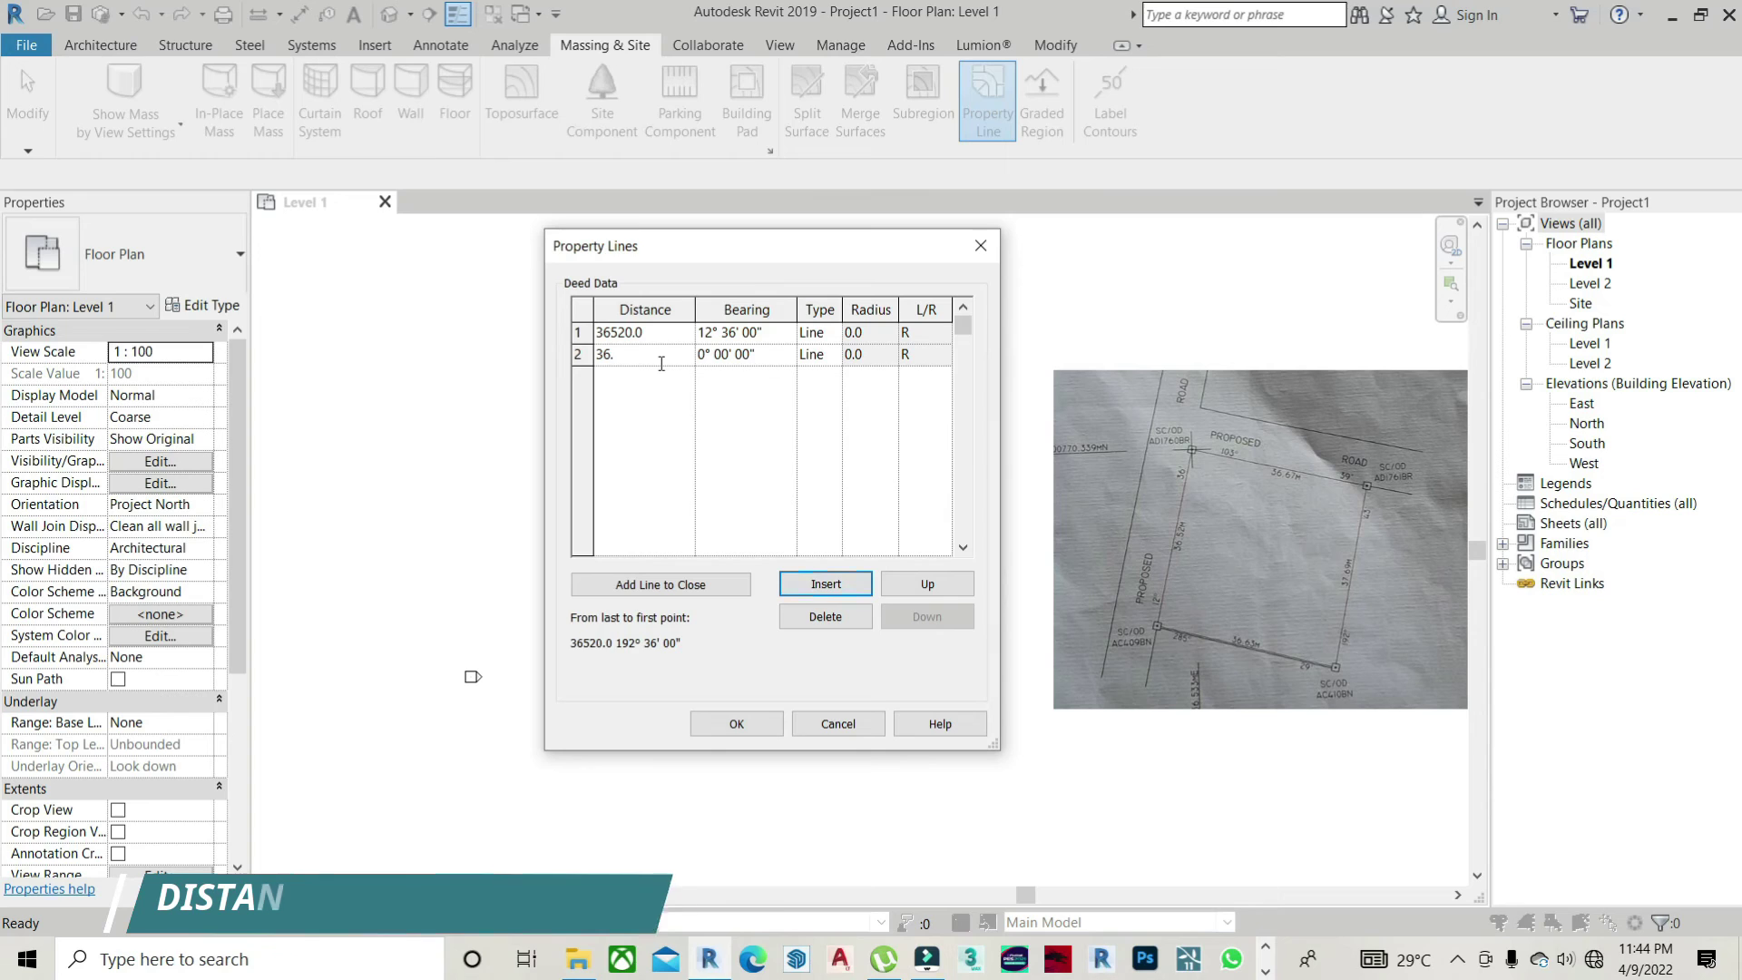
text(67)
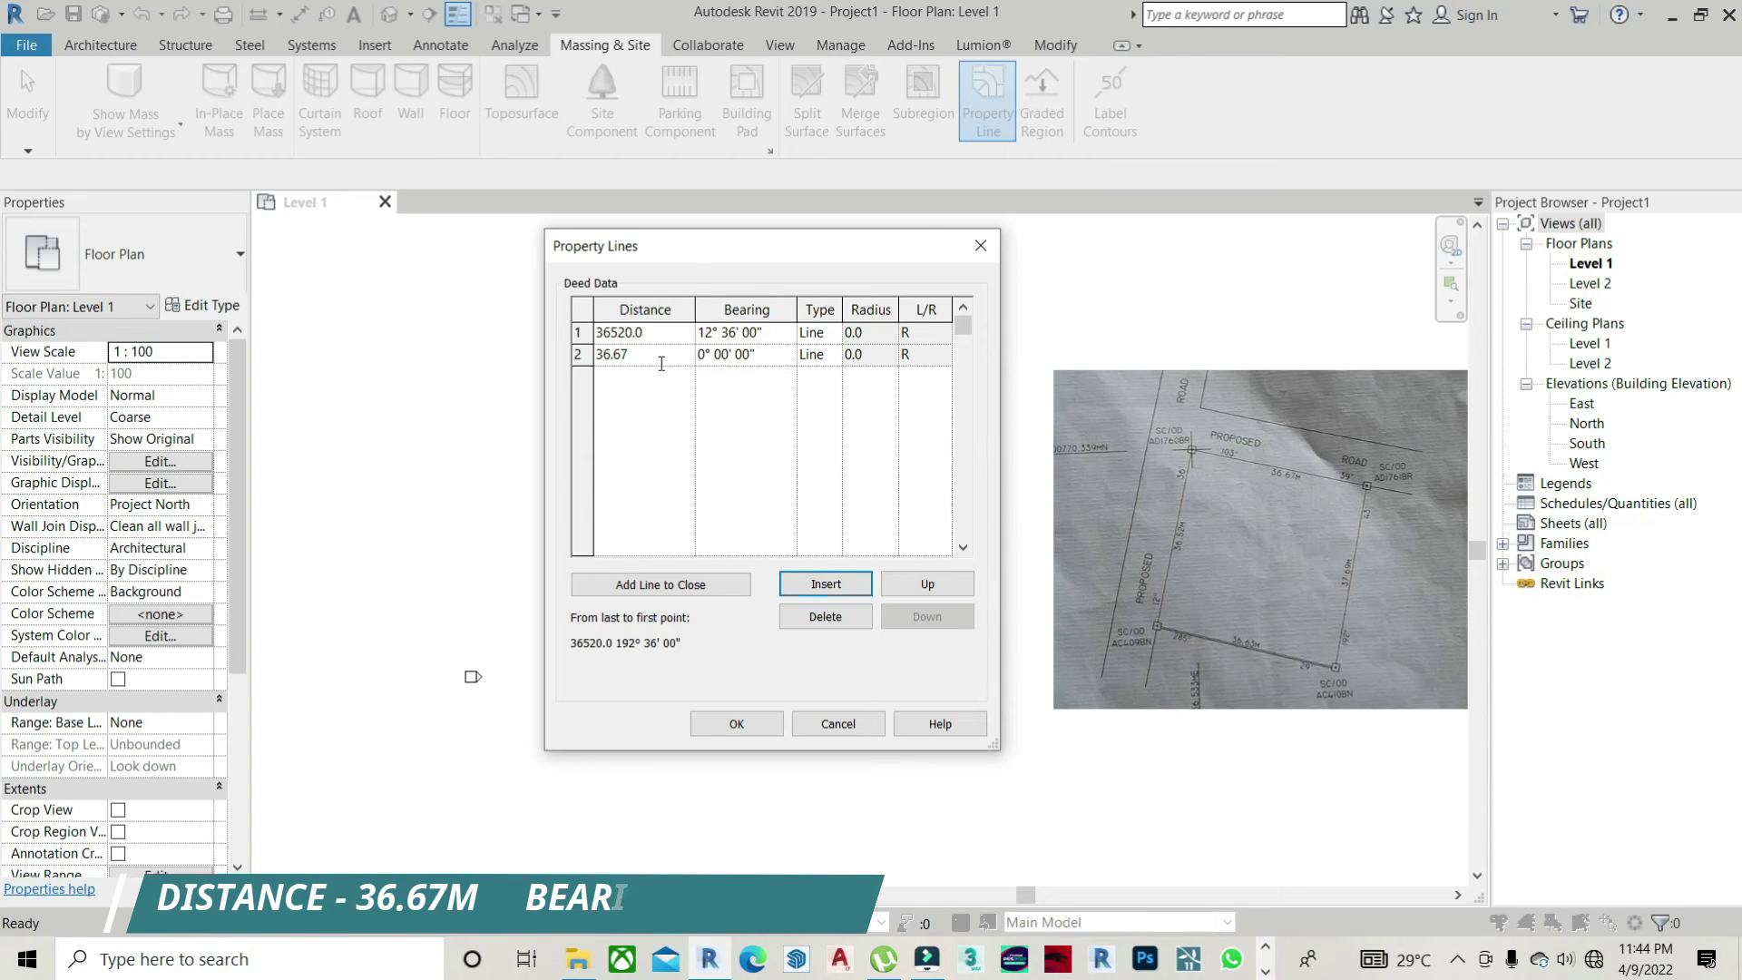
text(m)
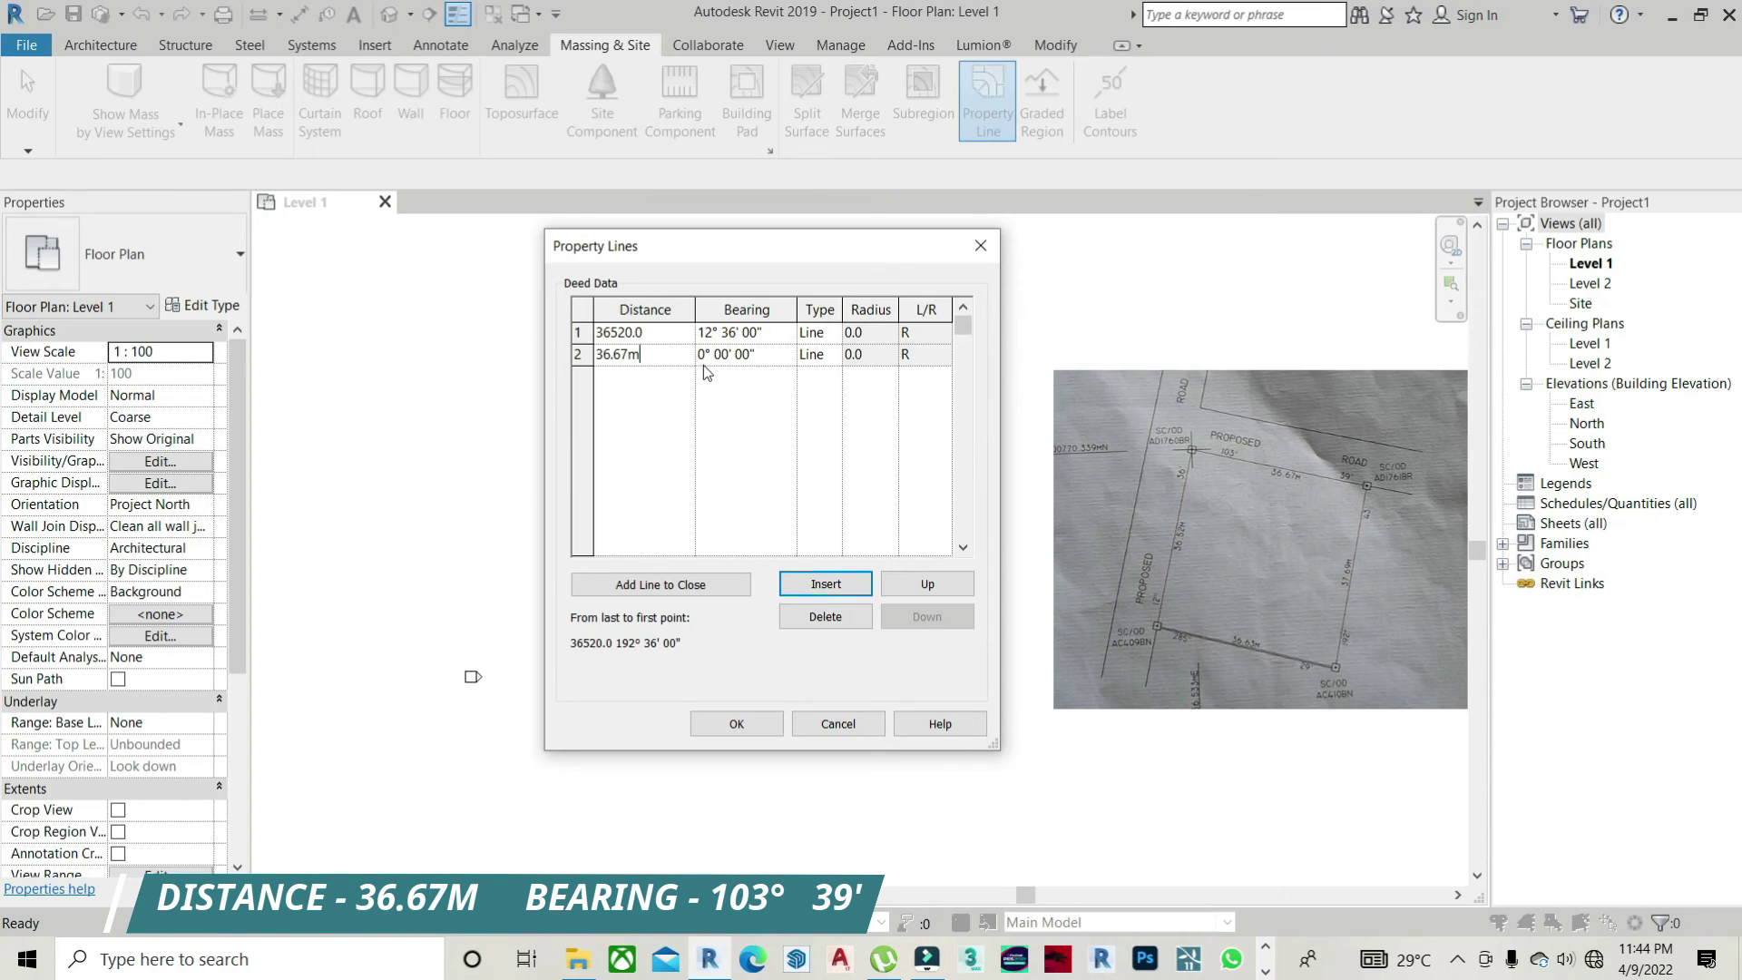
click(706, 357)
click(705, 357)
double_click(697, 355)
text(103)
double_click(739, 354)
text(39)
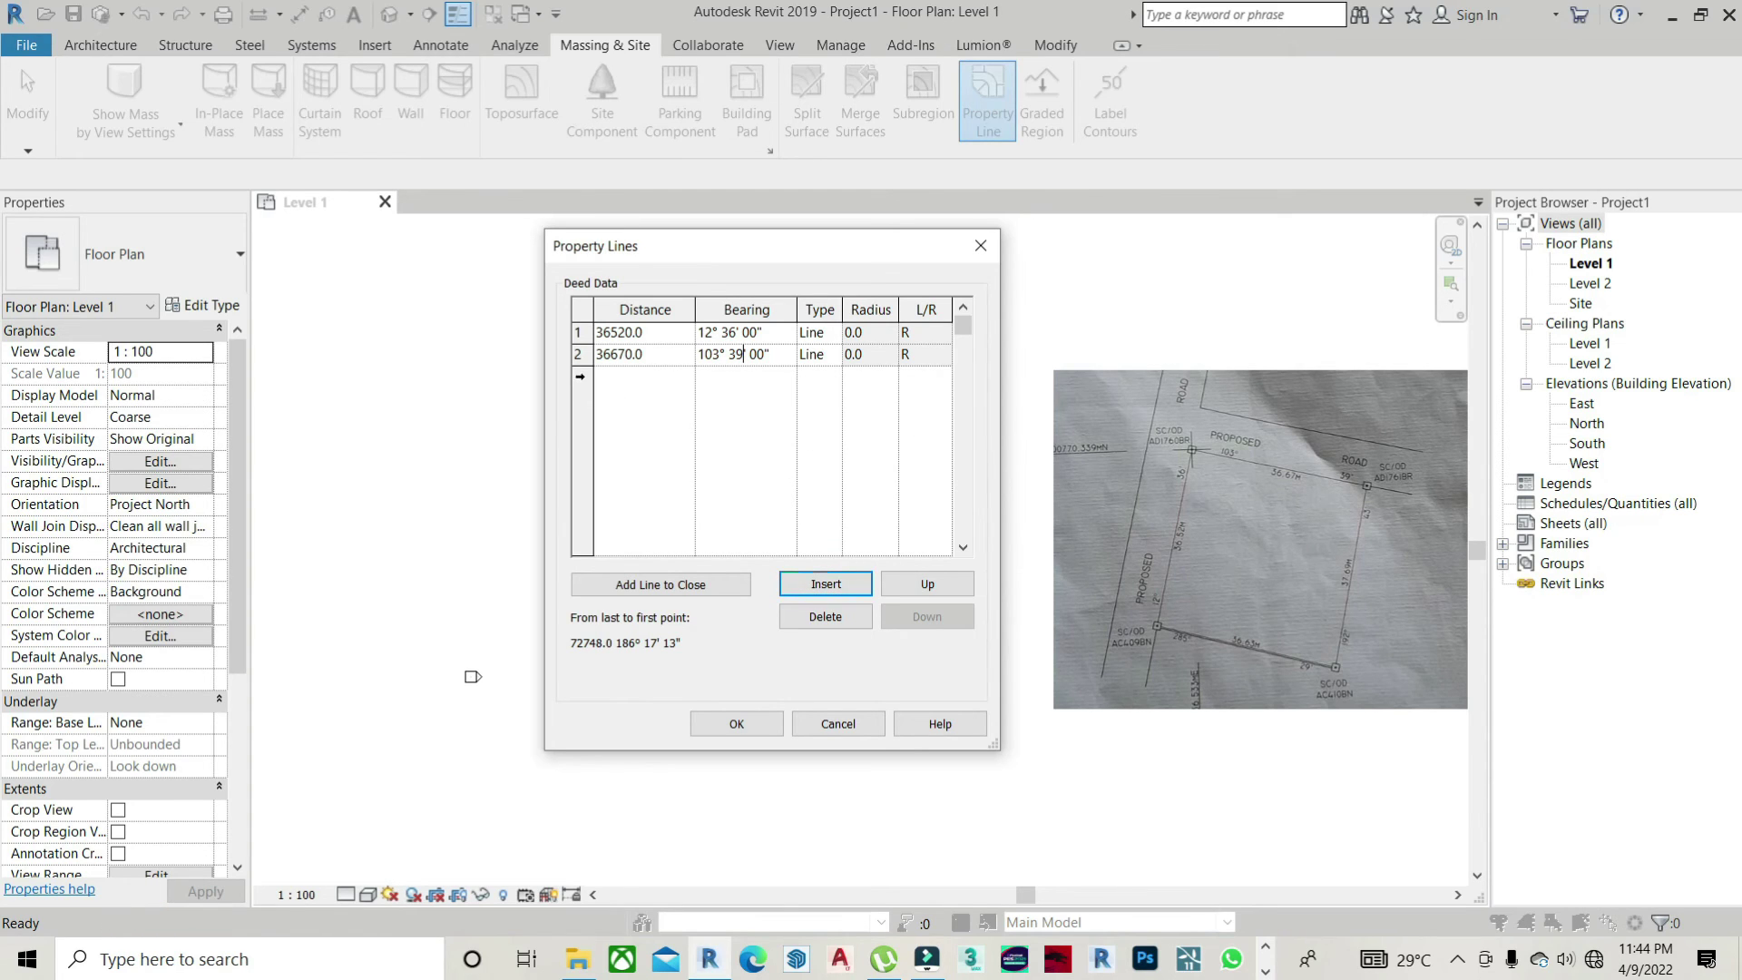
- Insert row 3 with distance 37.69m and bearing 192° 43' 00"
click(840, 583)
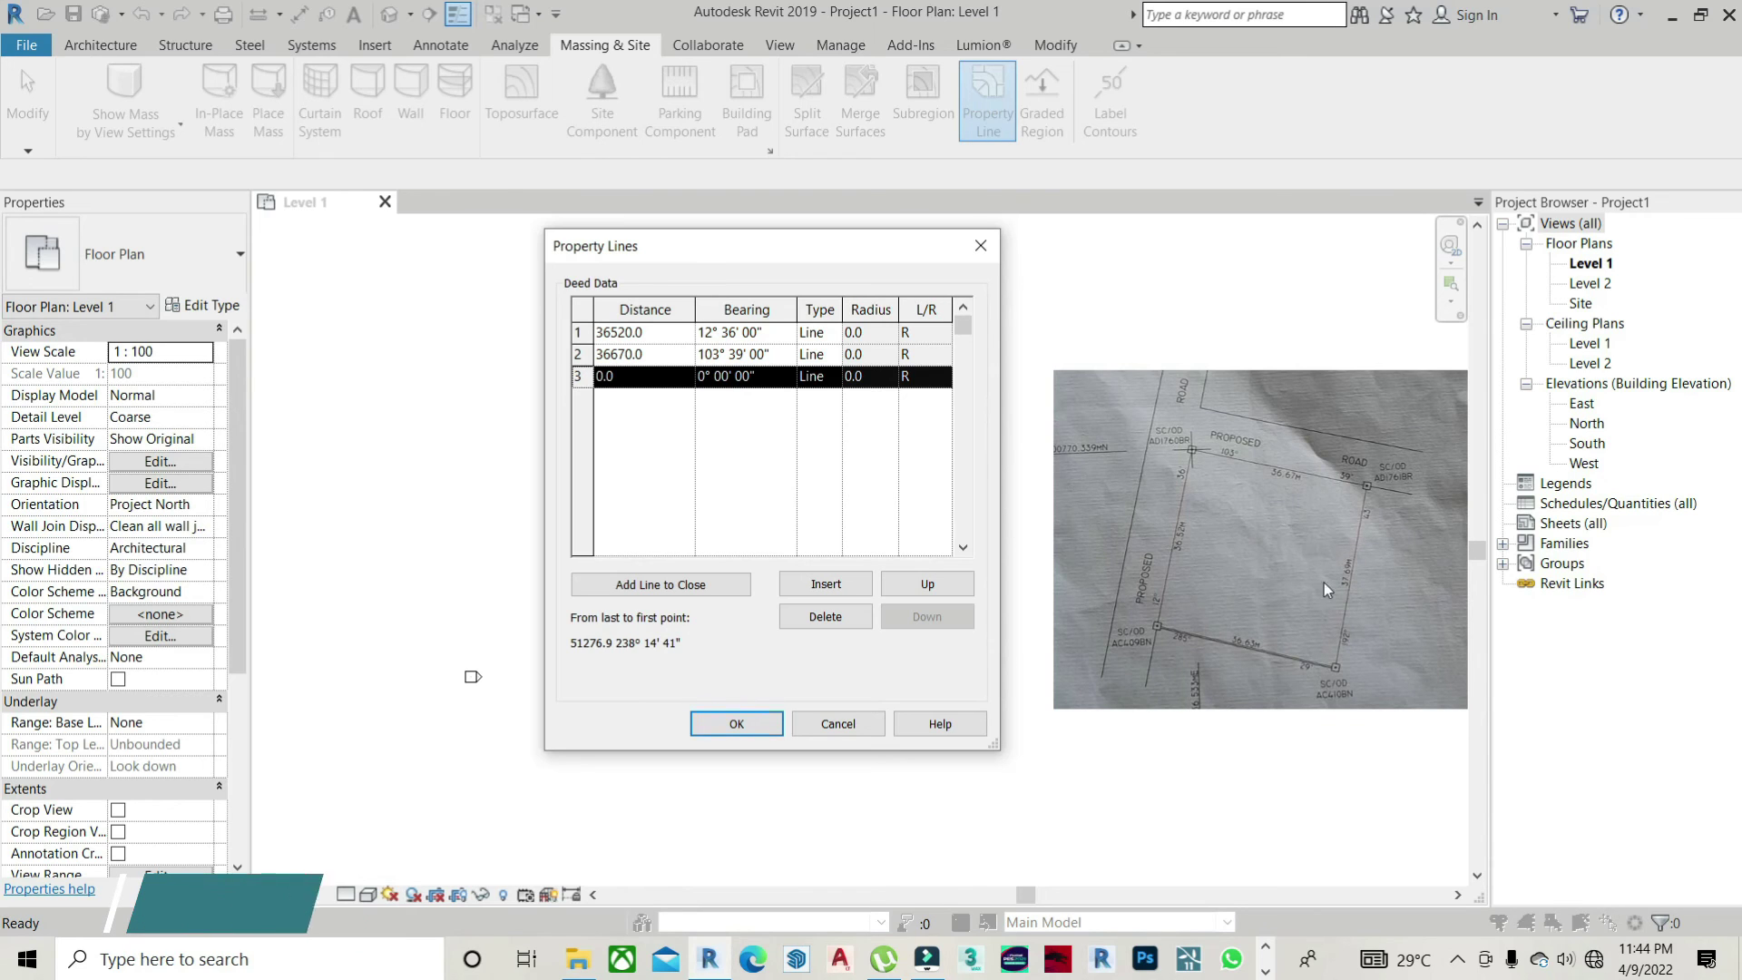
click(663, 387)
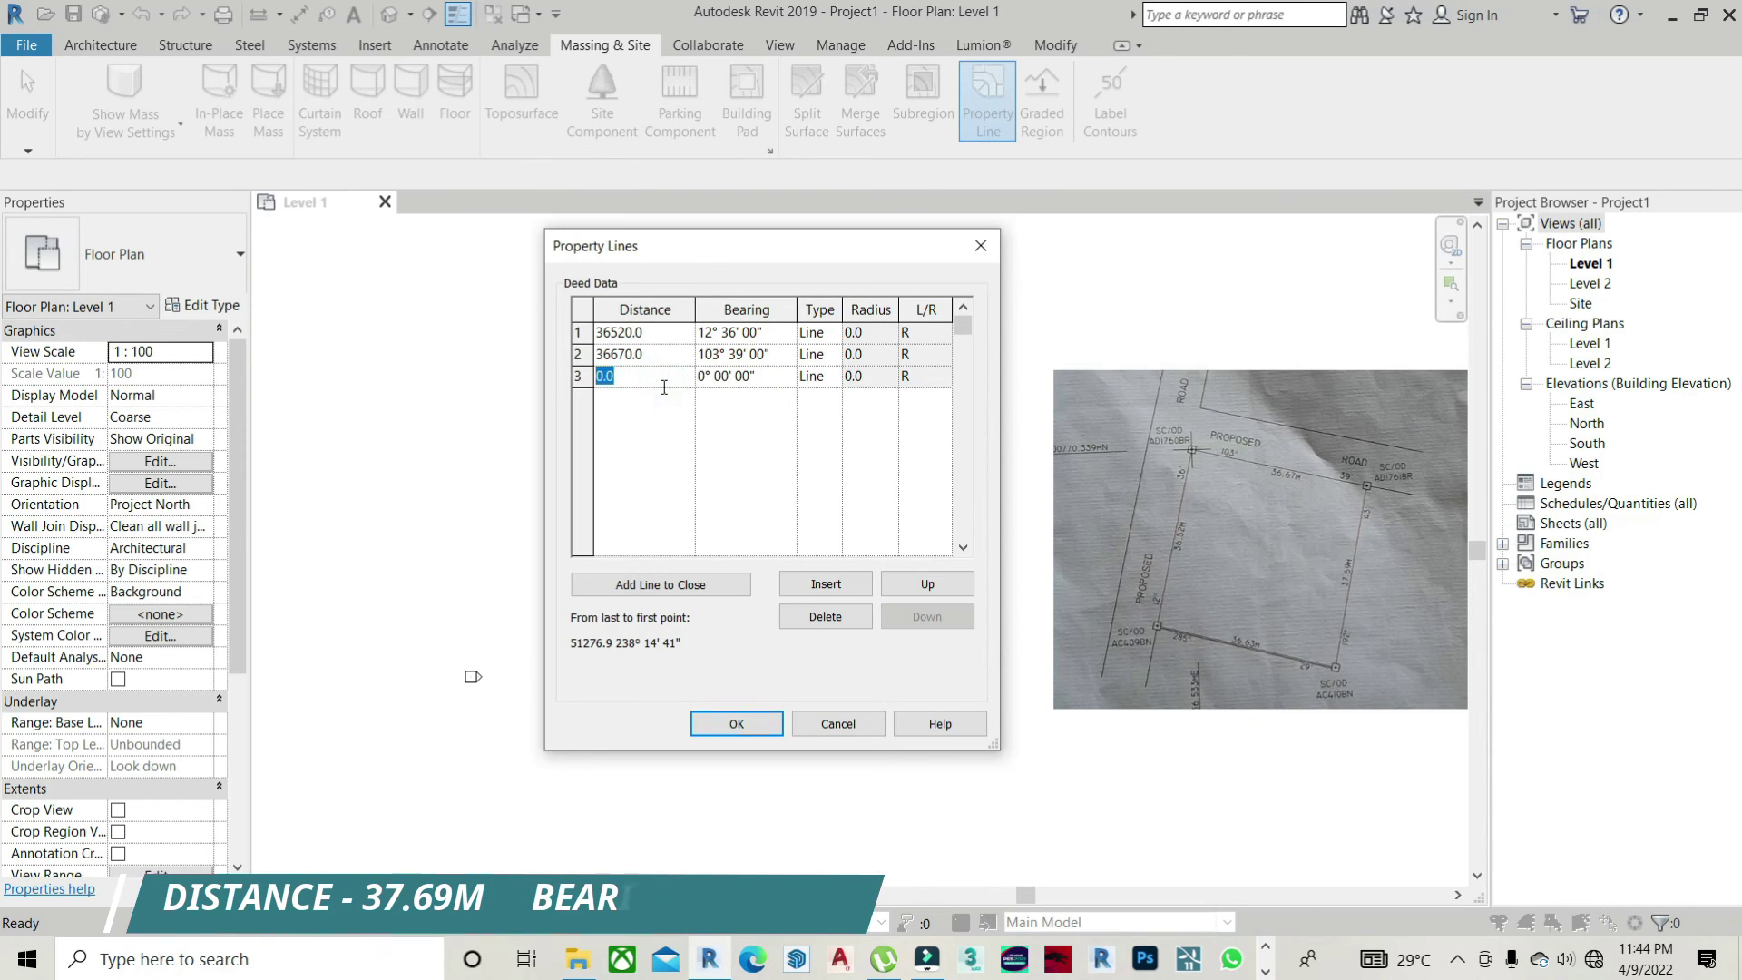
text(37.)
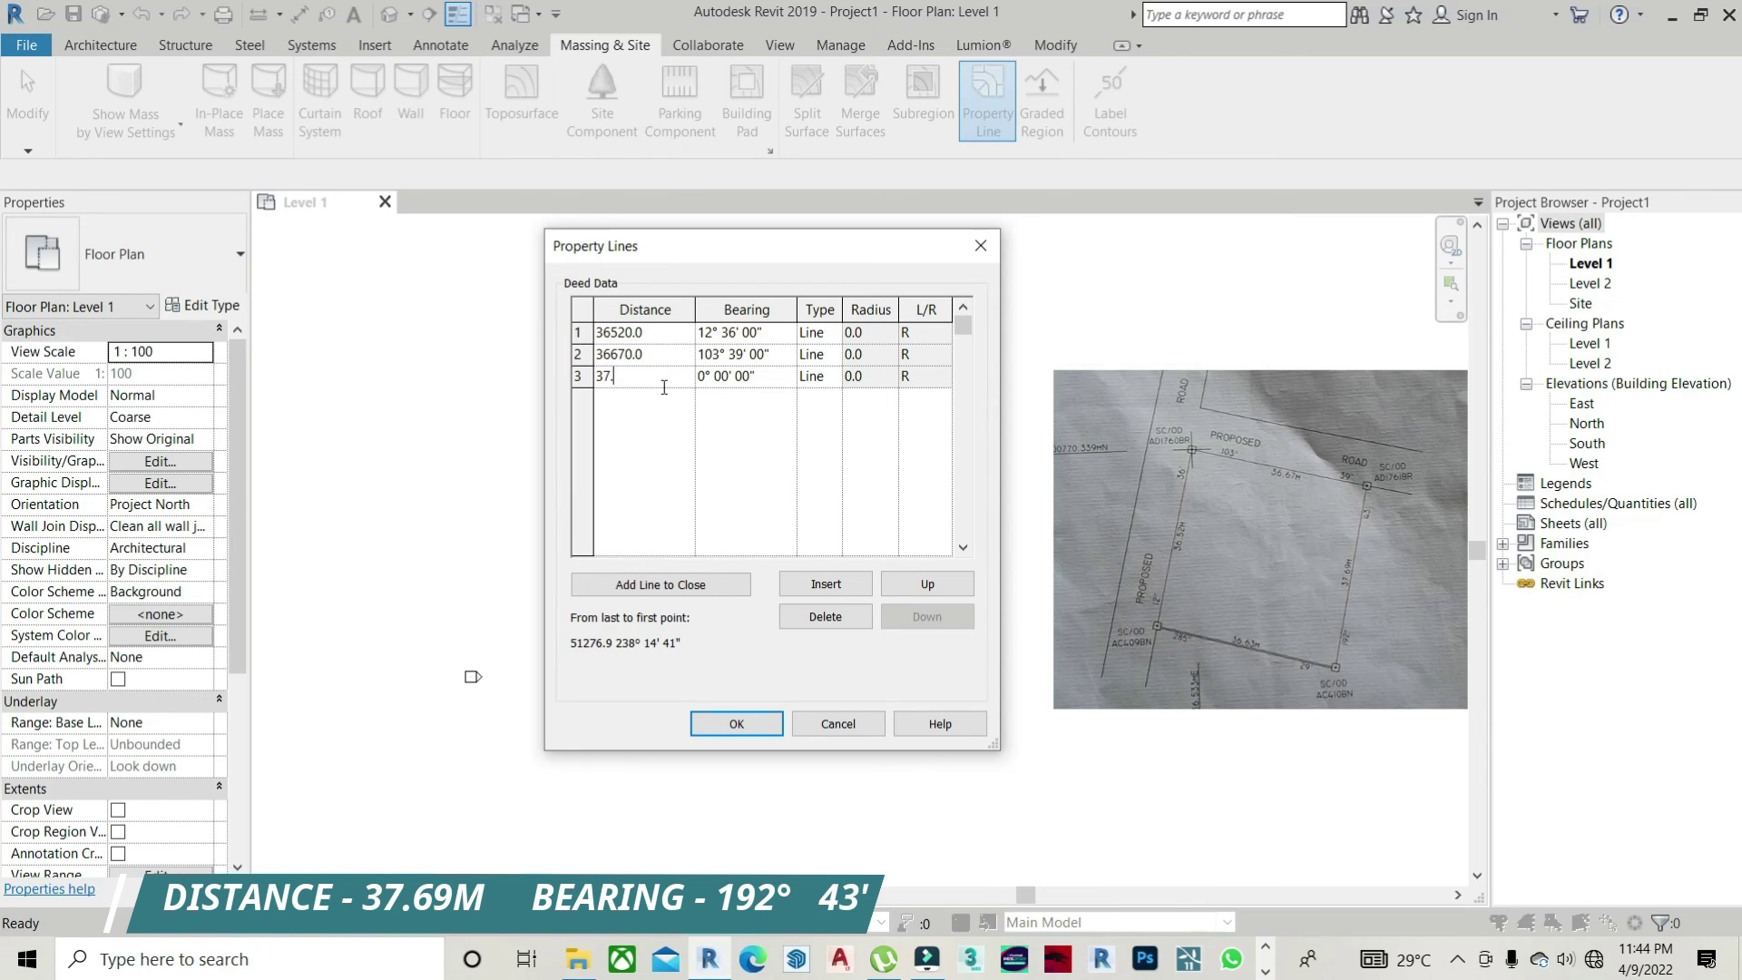
text(69m)
click(704, 379)
double_click(703, 375)
text(192)
click(743, 376)
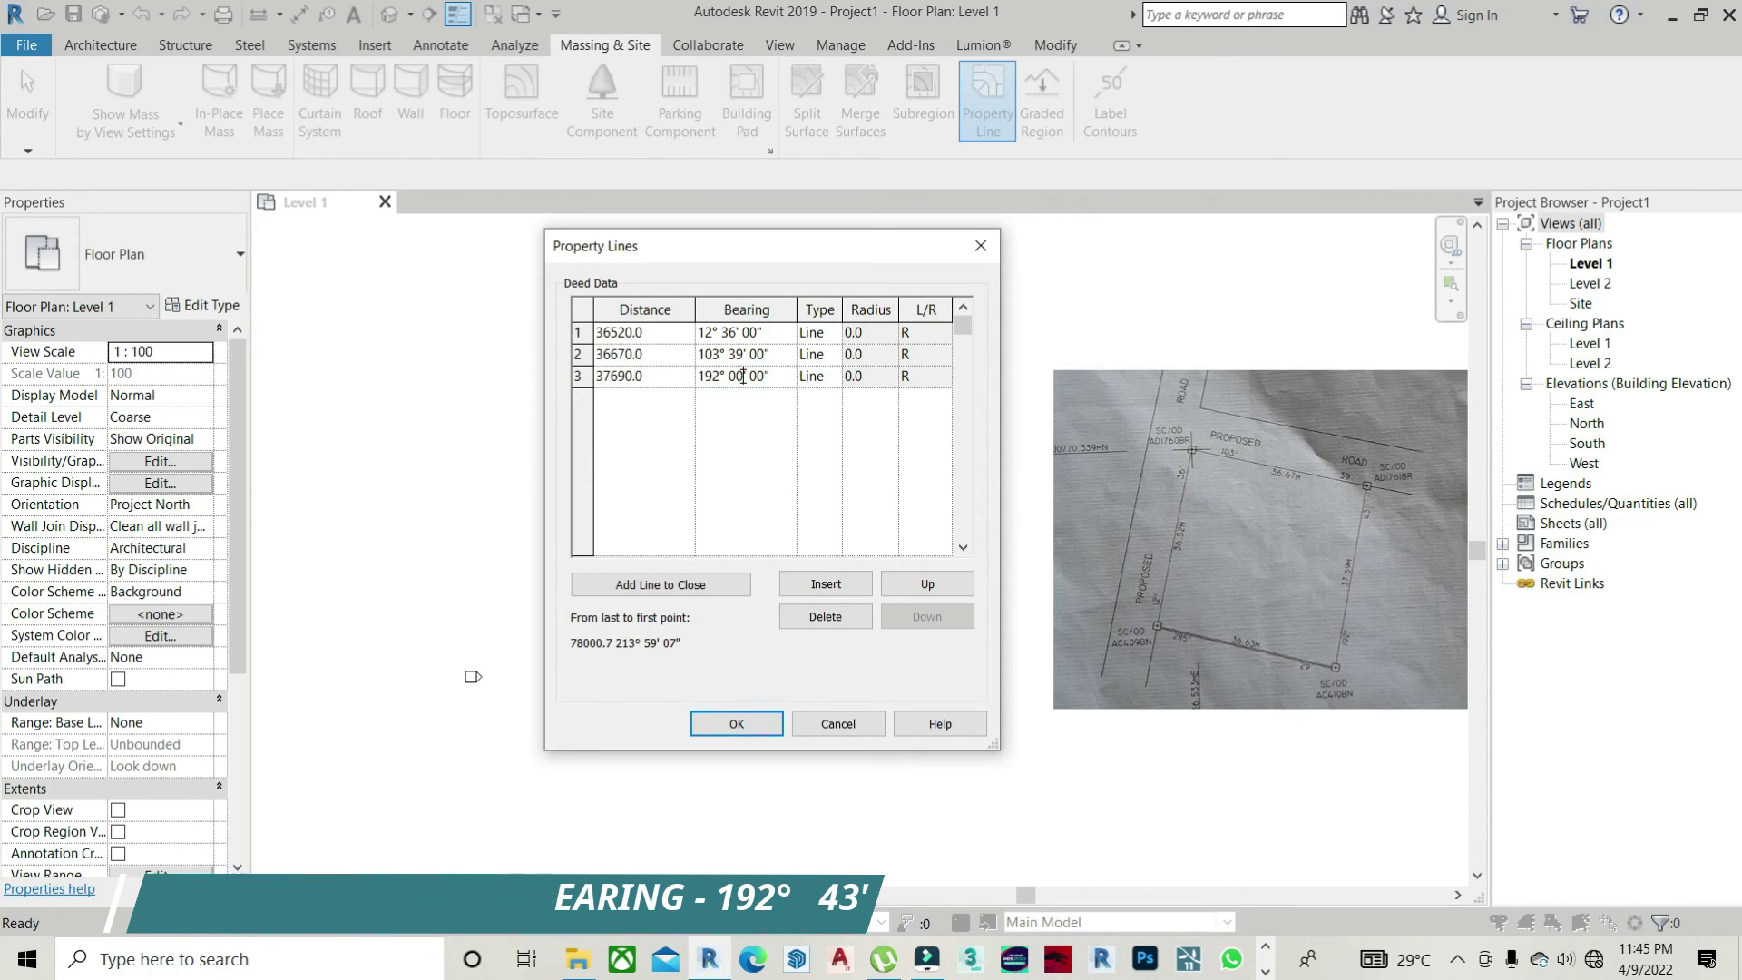
key(BackSpace)
key(BackSpace)
text(43)
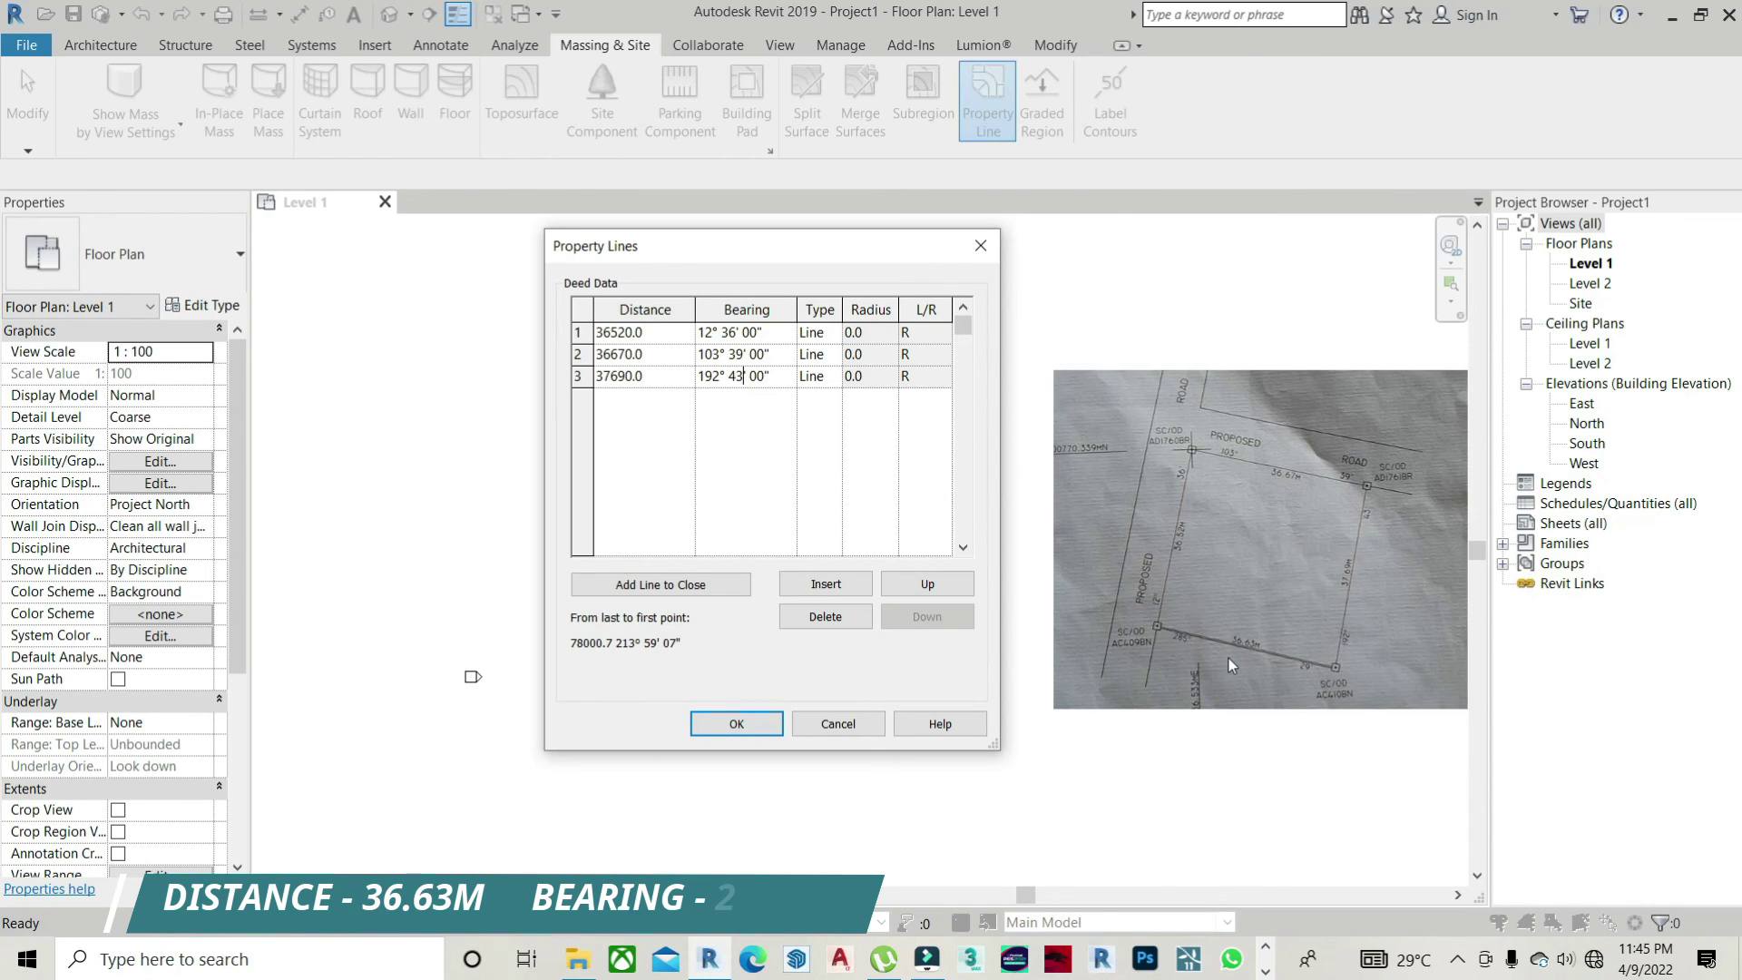
- Add a fourth deed row with distance 36.63 m and bearing 285° 29' 00"
click(826, 584)
click(646, 399)
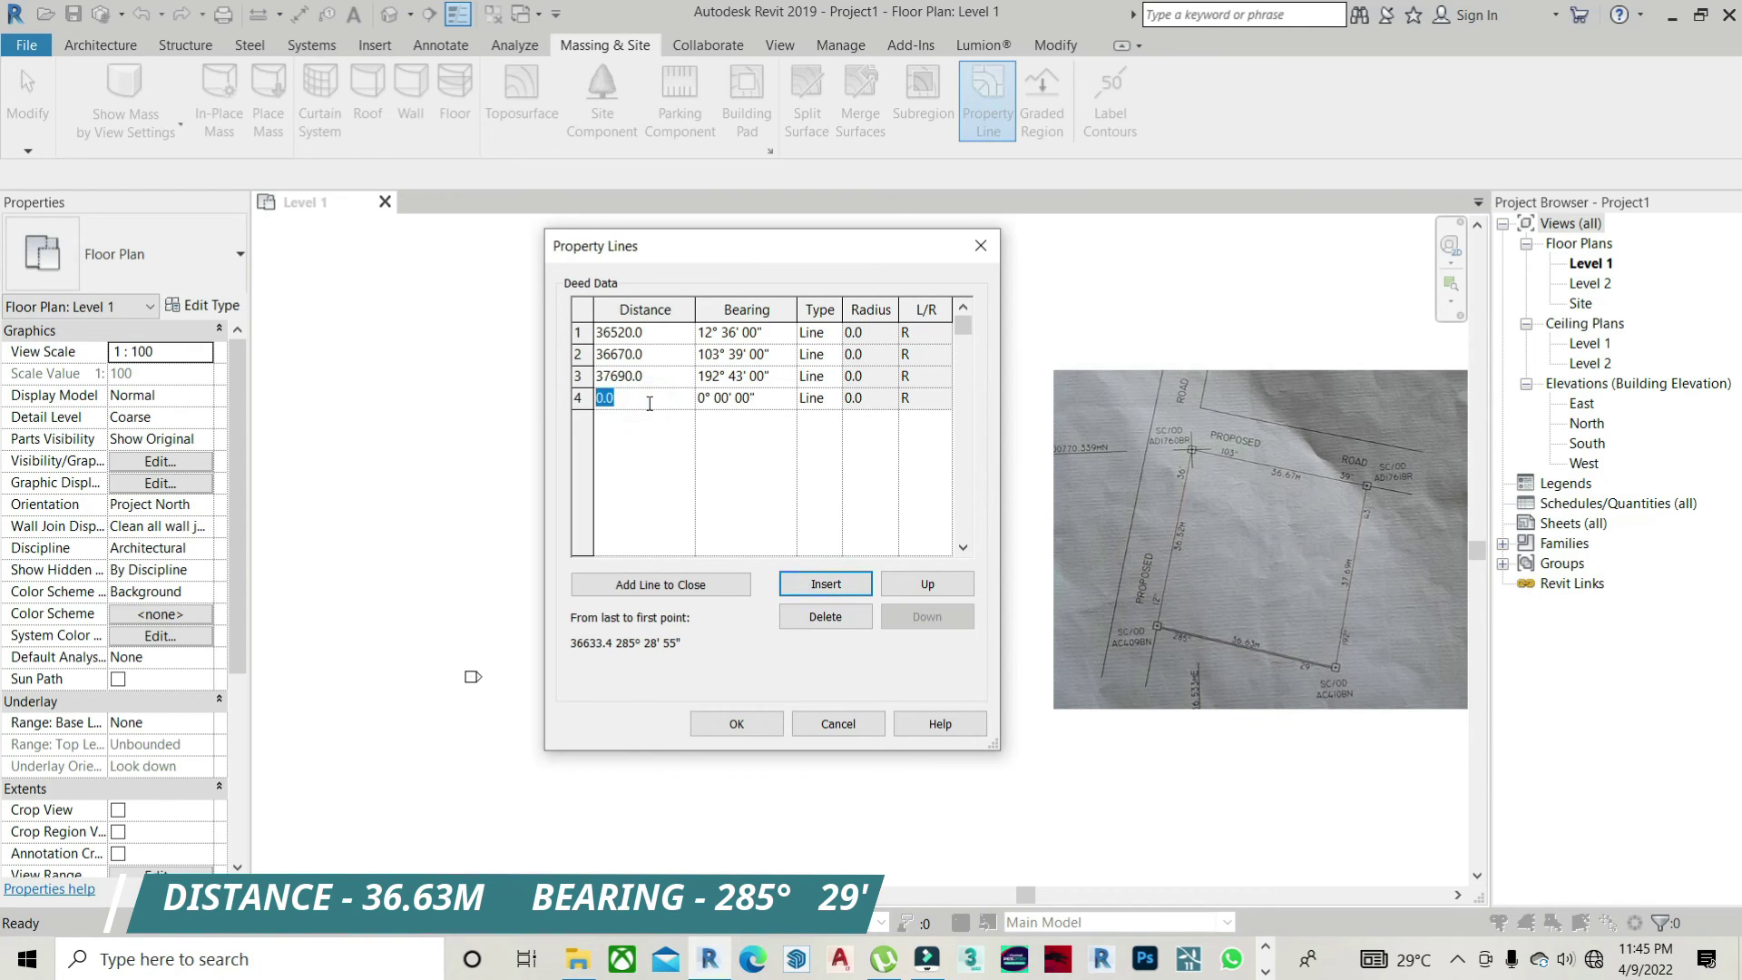
text(36.63m)
click(701, 399)
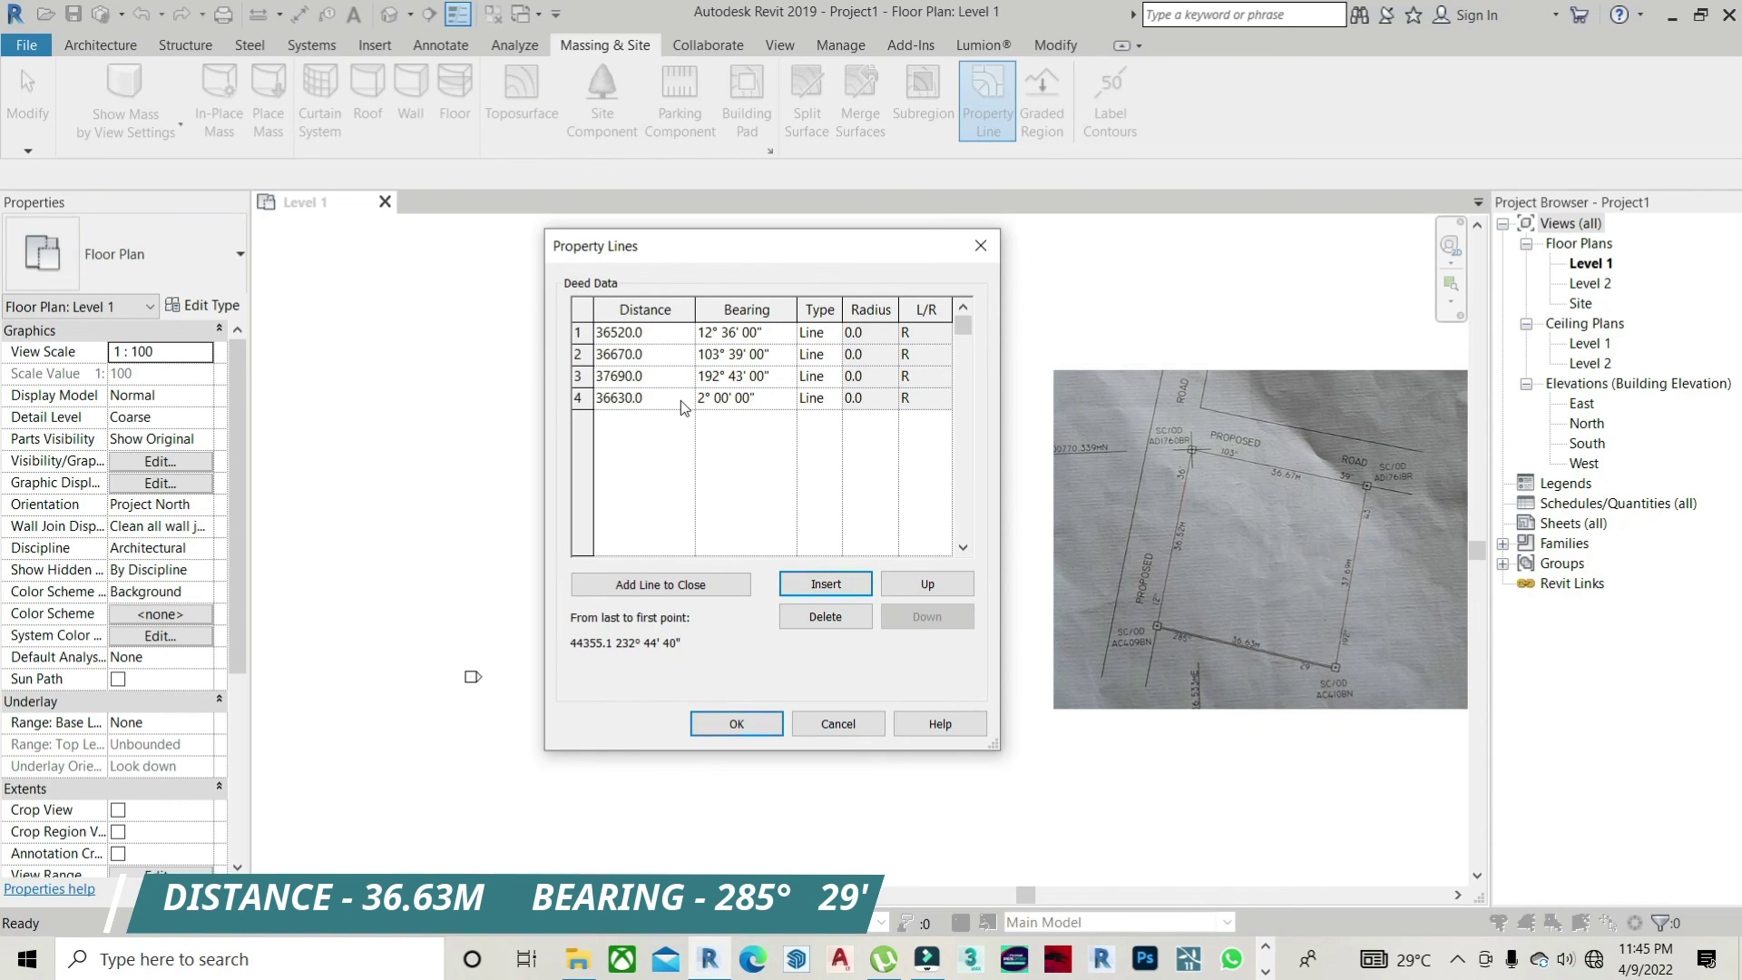
text(285)
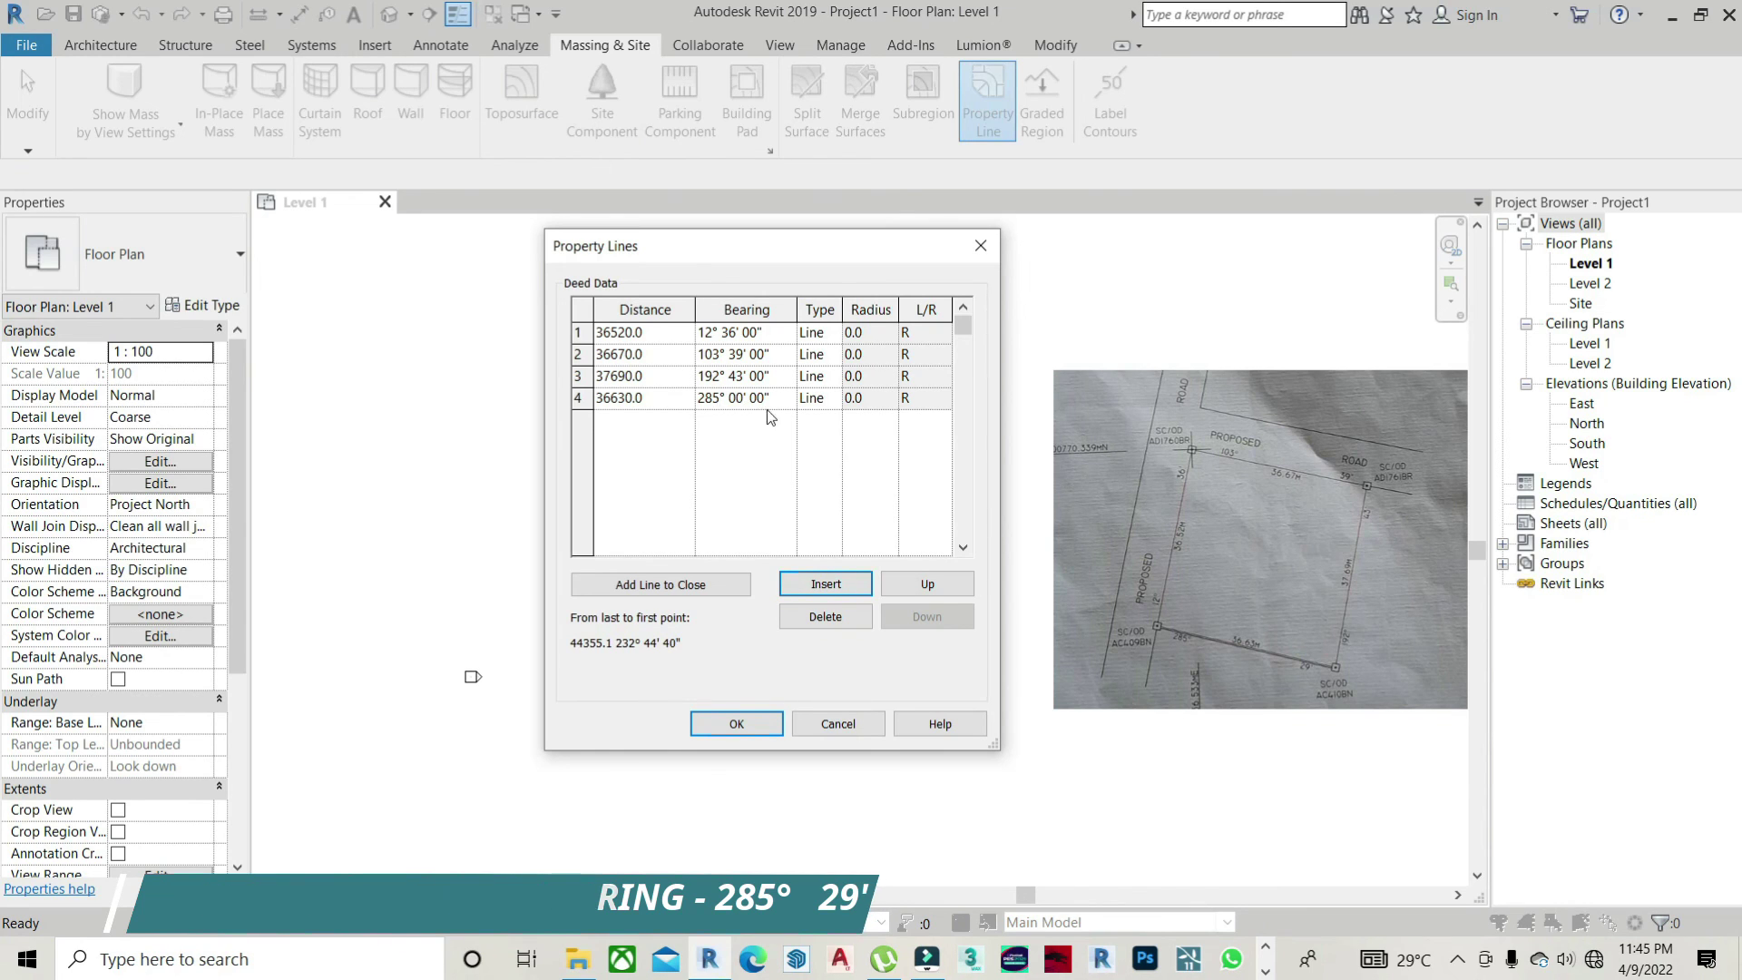
click(739, 400)
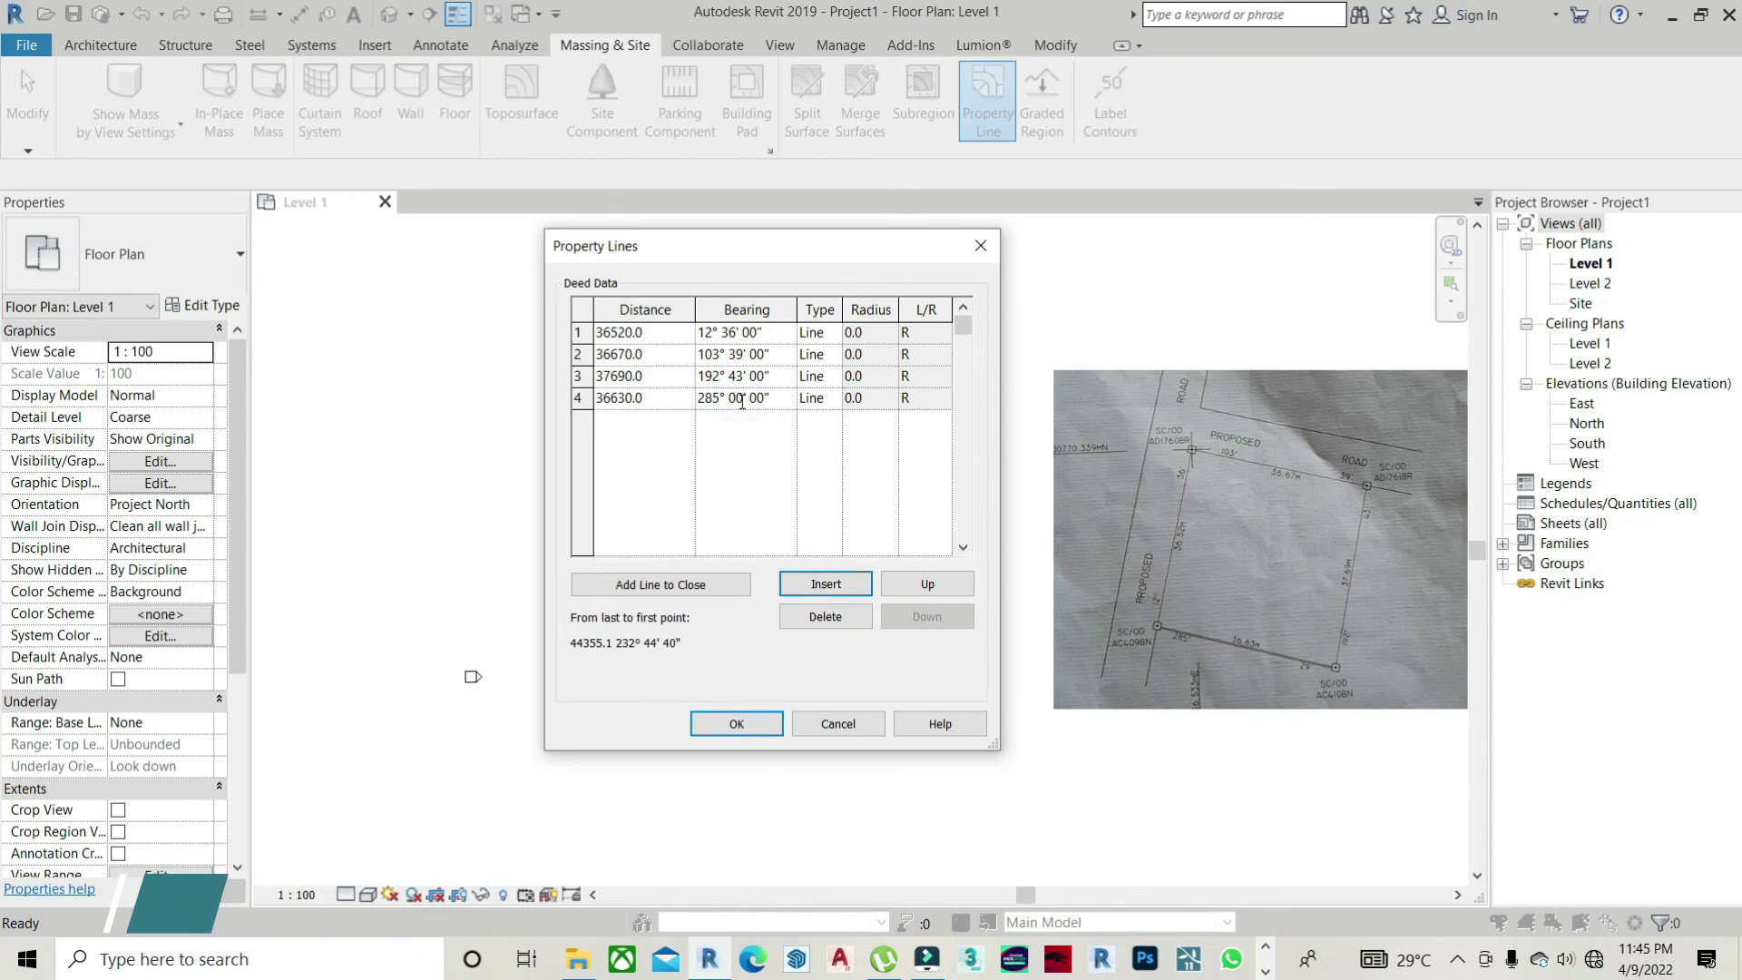
double_click(735, 399)
text(29)
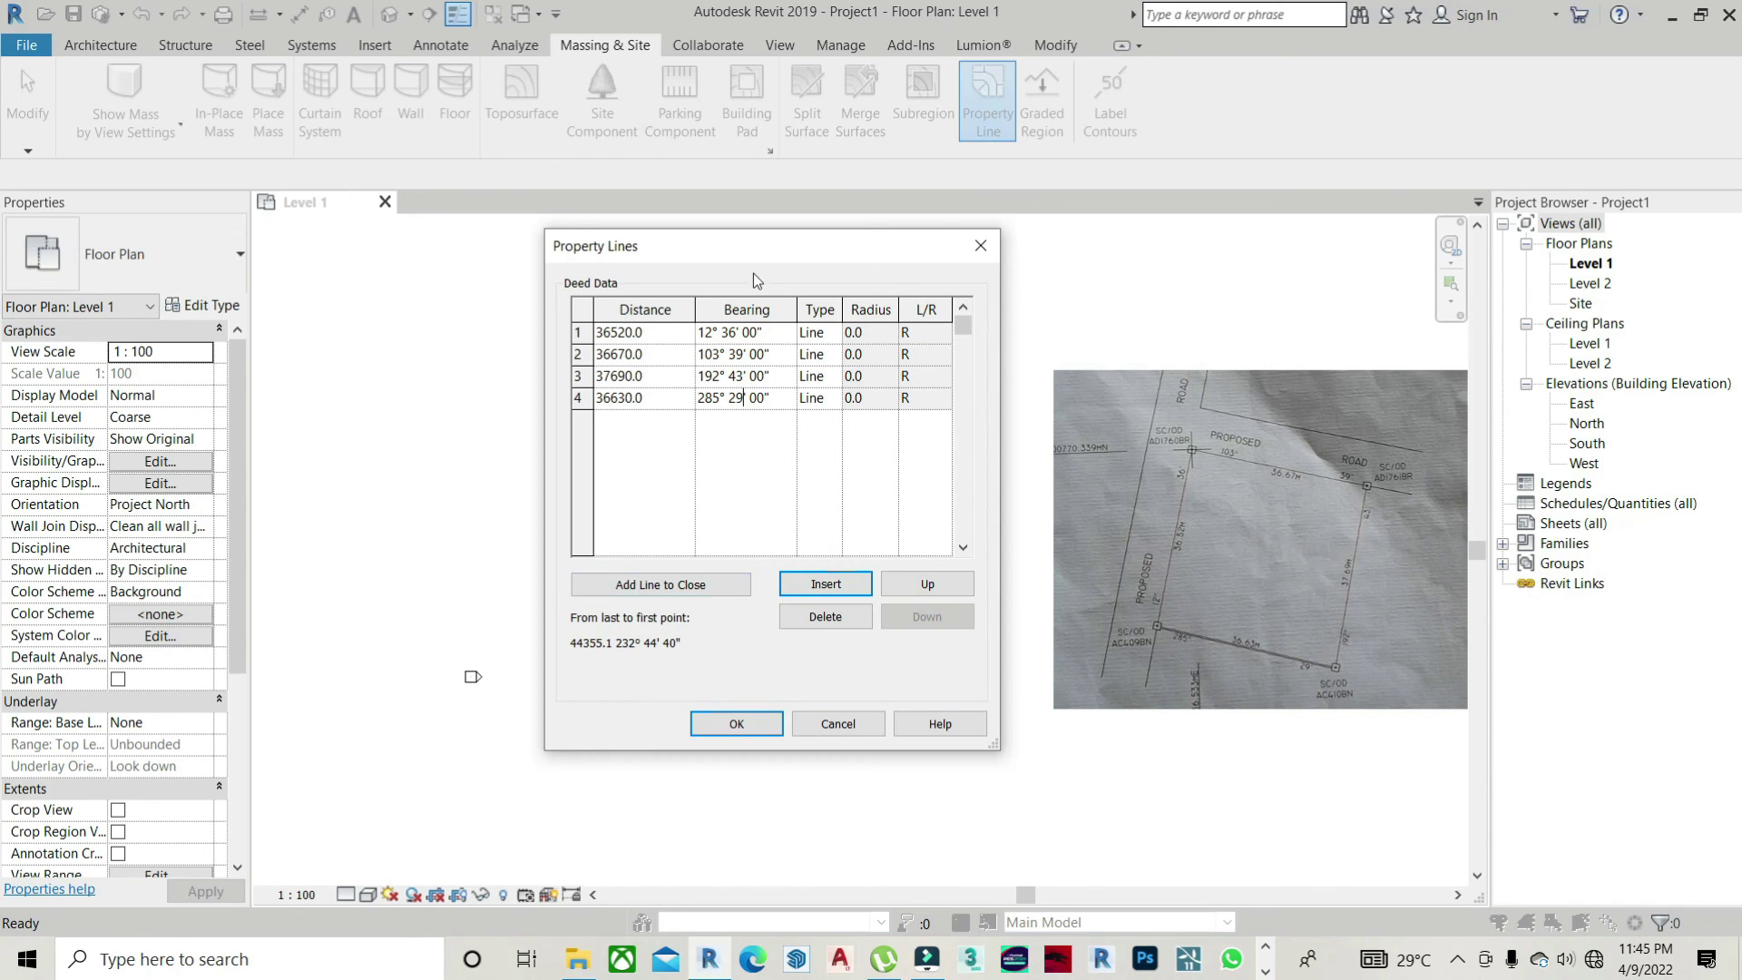
- Shift the Property Lines dialog slightly up-left to review the four-segment table
drag(763, 251, 744, 242)
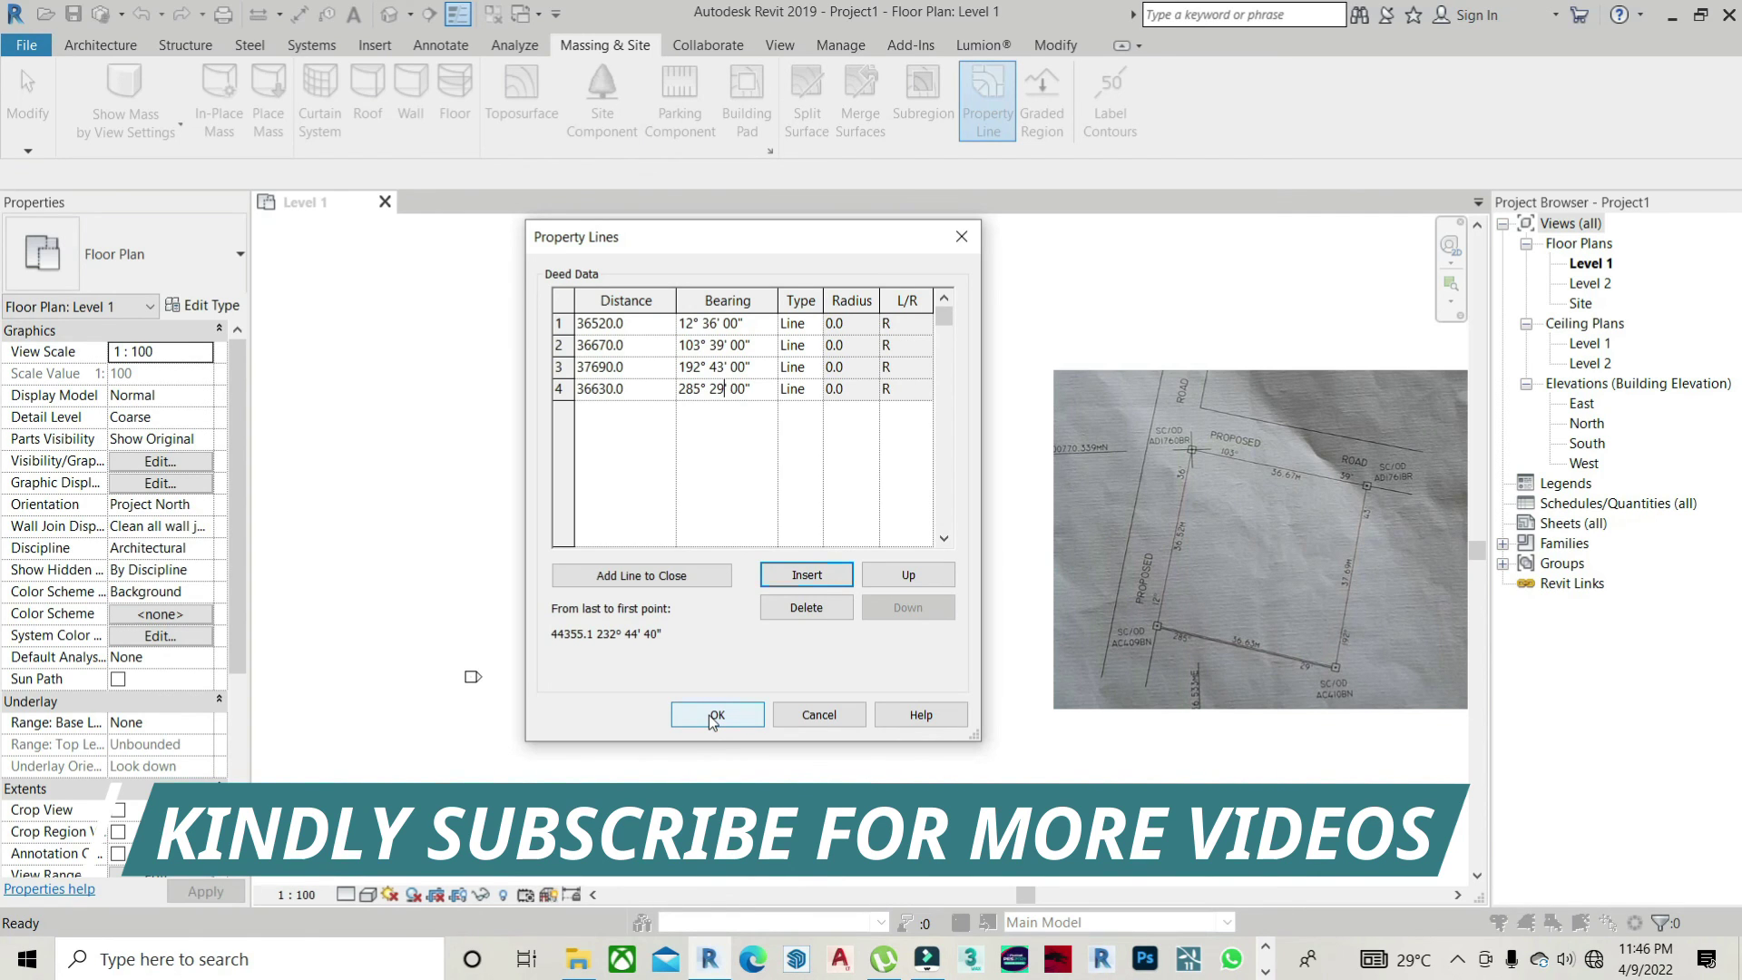
- Accept the deed table and place the property line beside the survey plan image
click(714, 715)
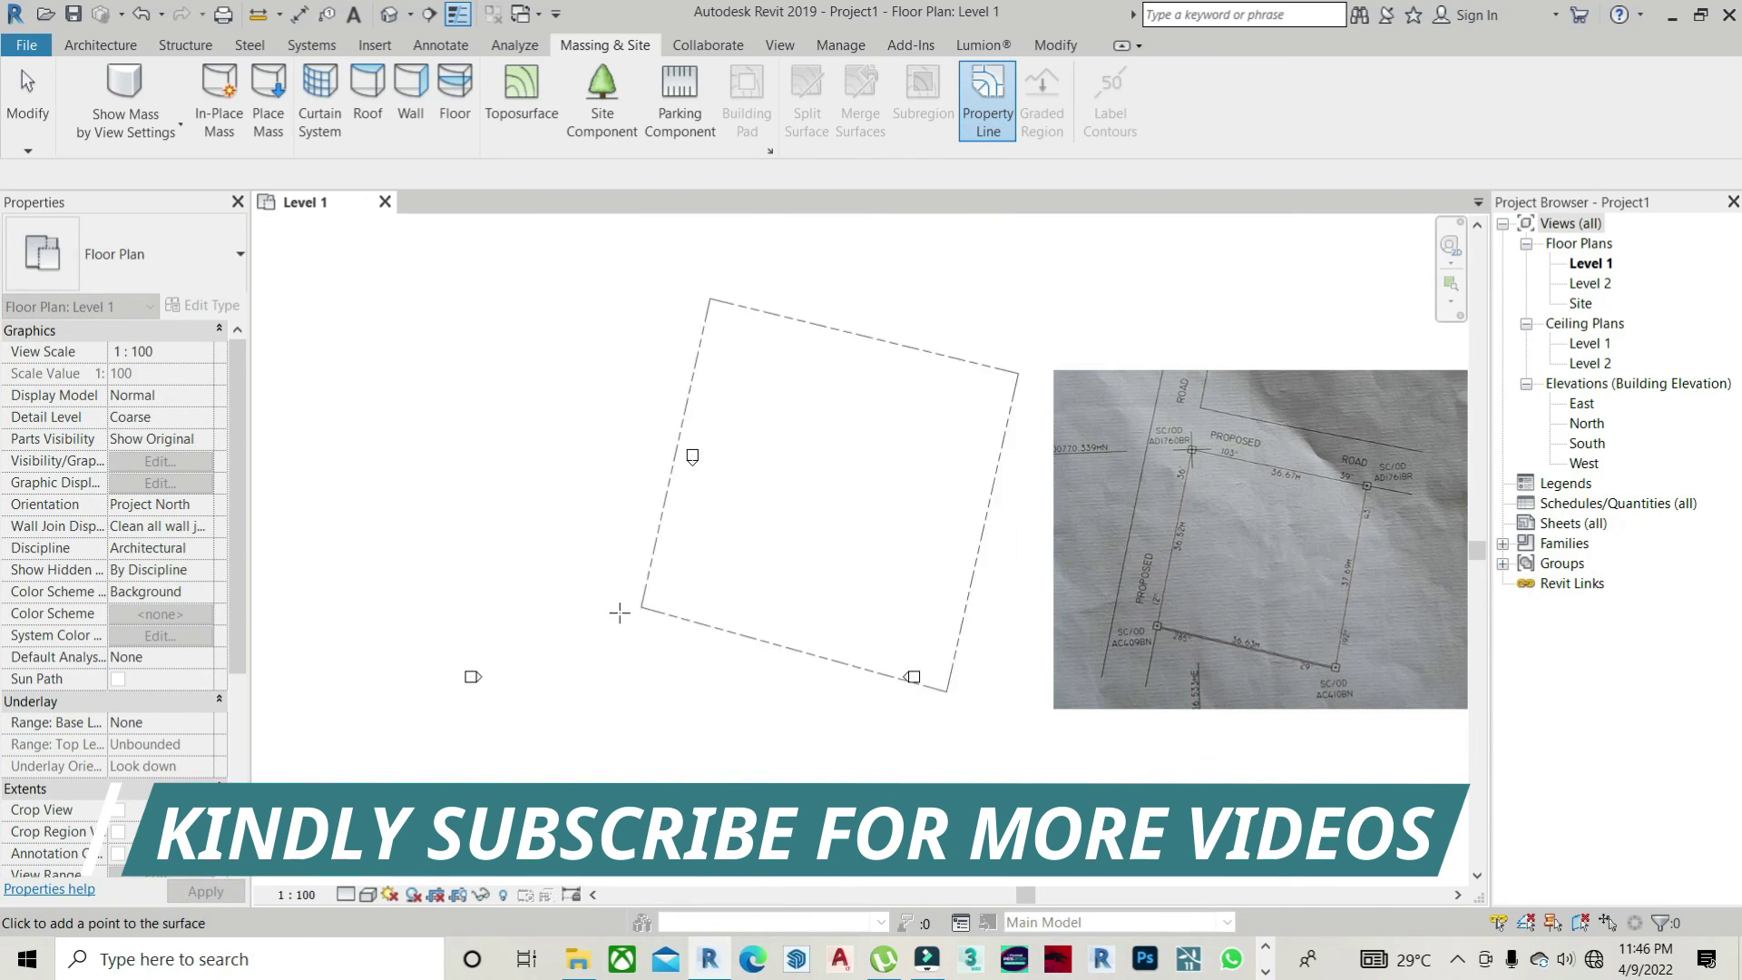
scroll(526, 753, down, 2)
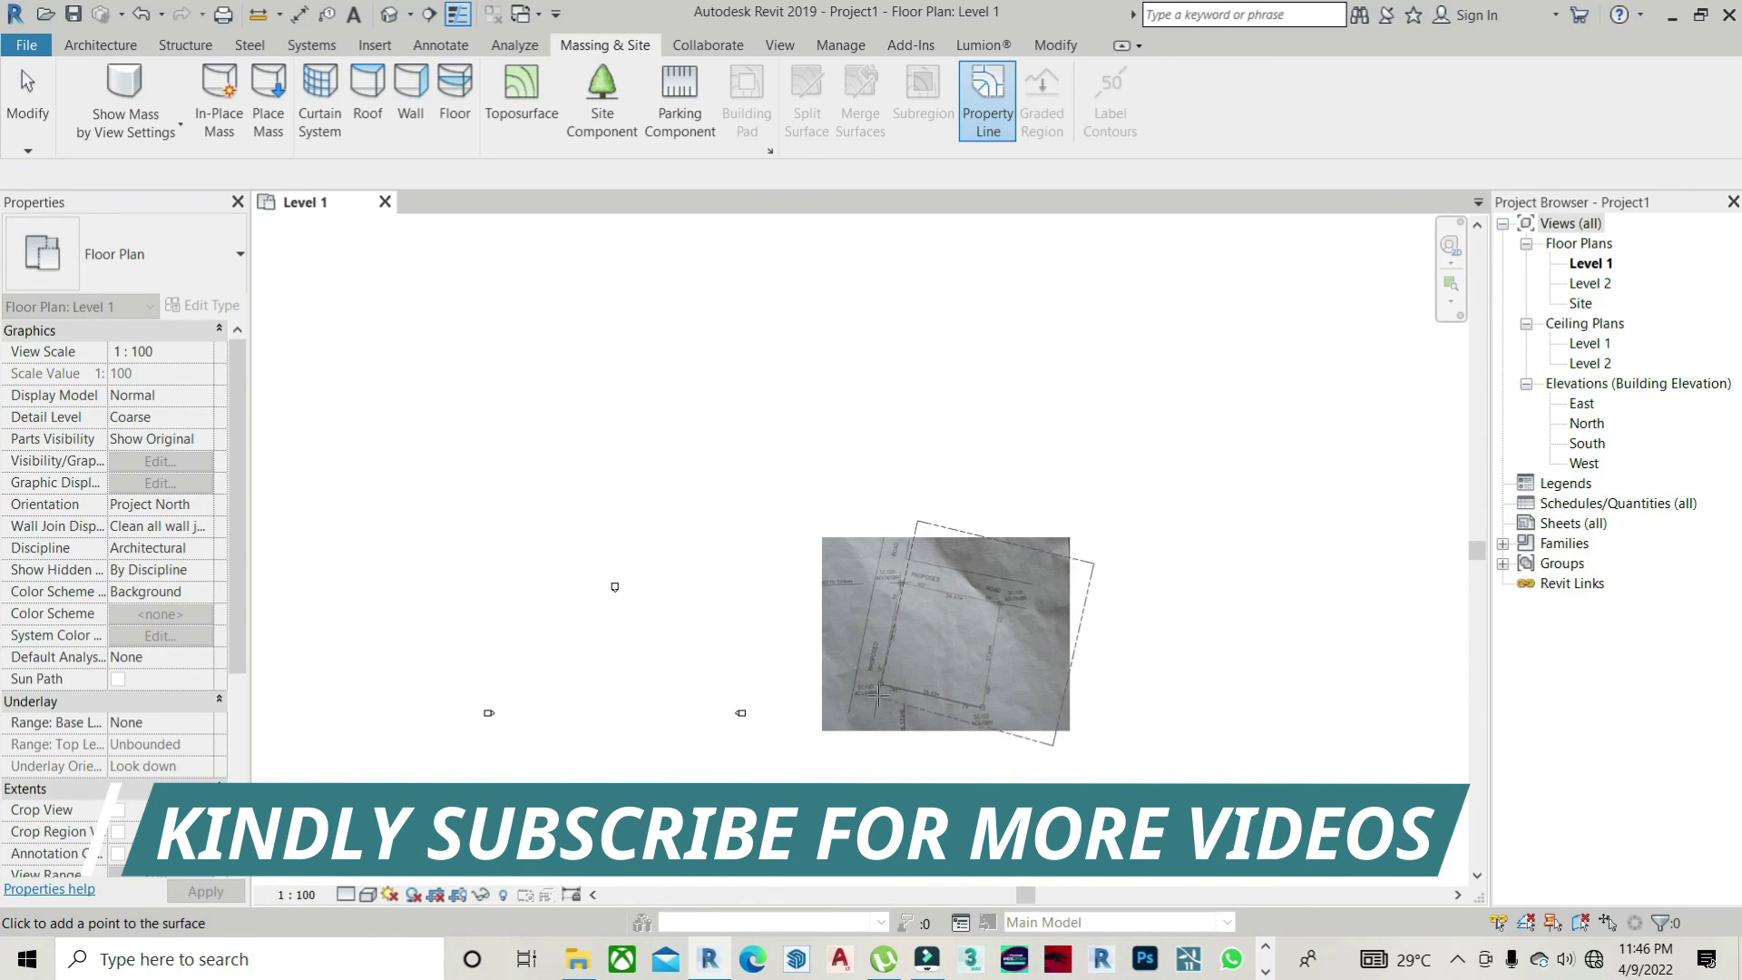
click(511, 776)
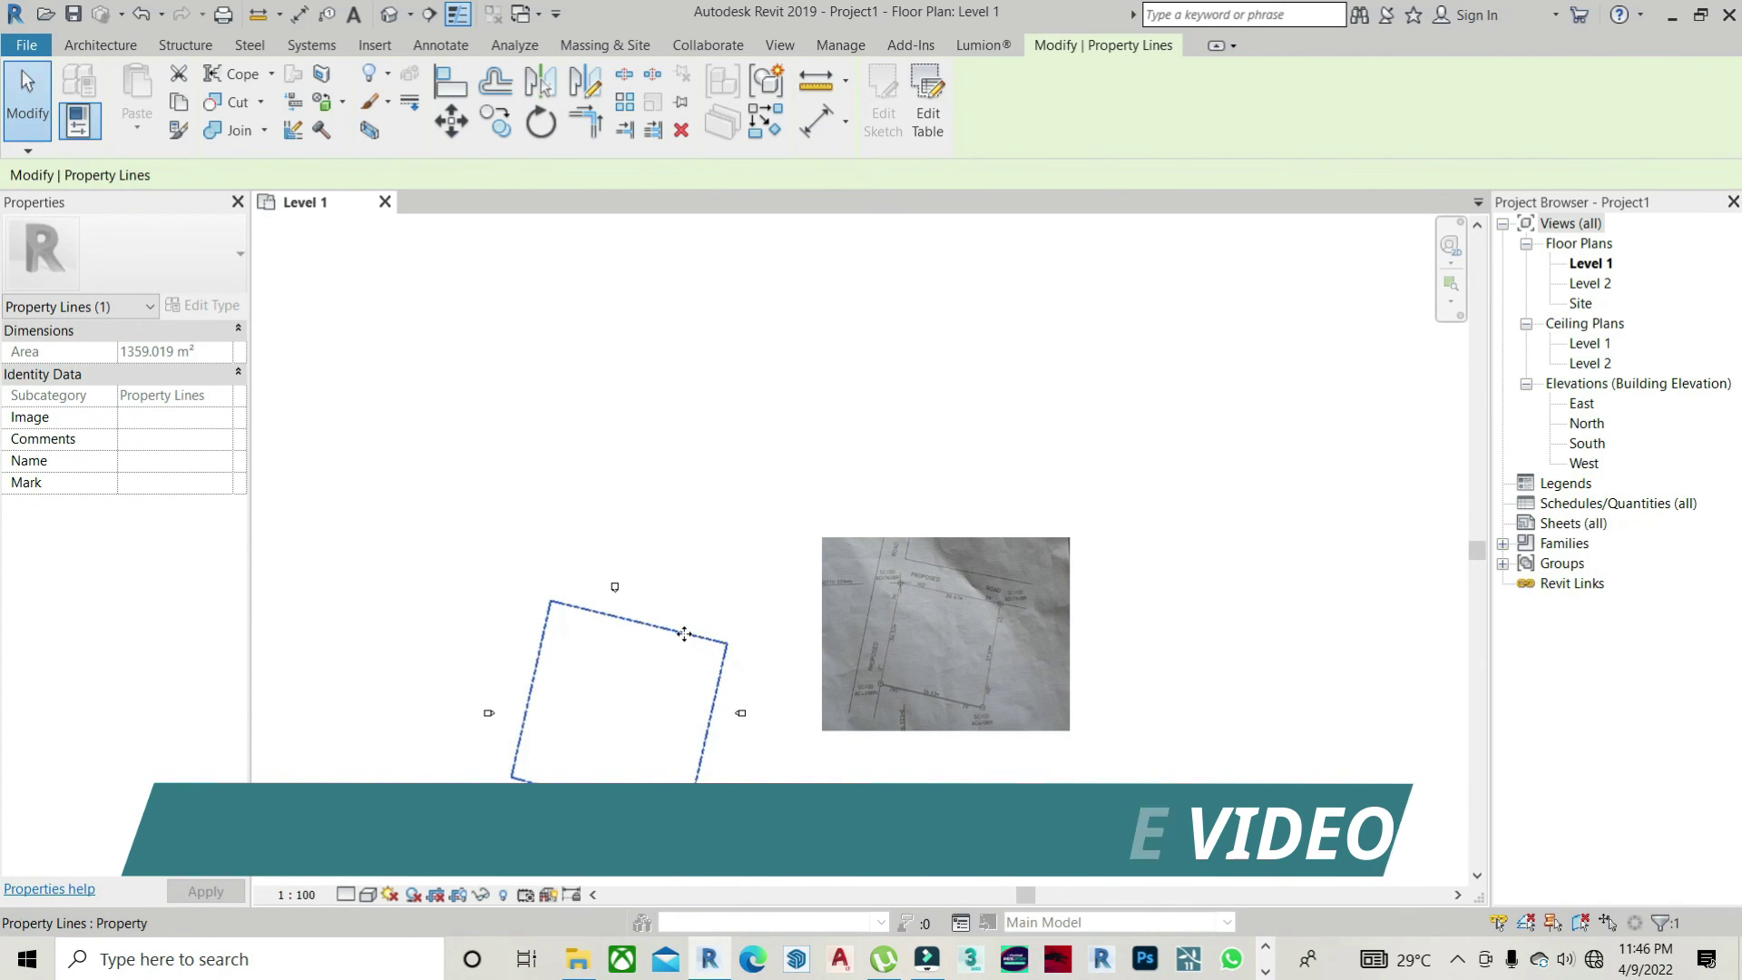
- Select the placed property line to confirm its area of 1359.019 m²
click(683, 601)
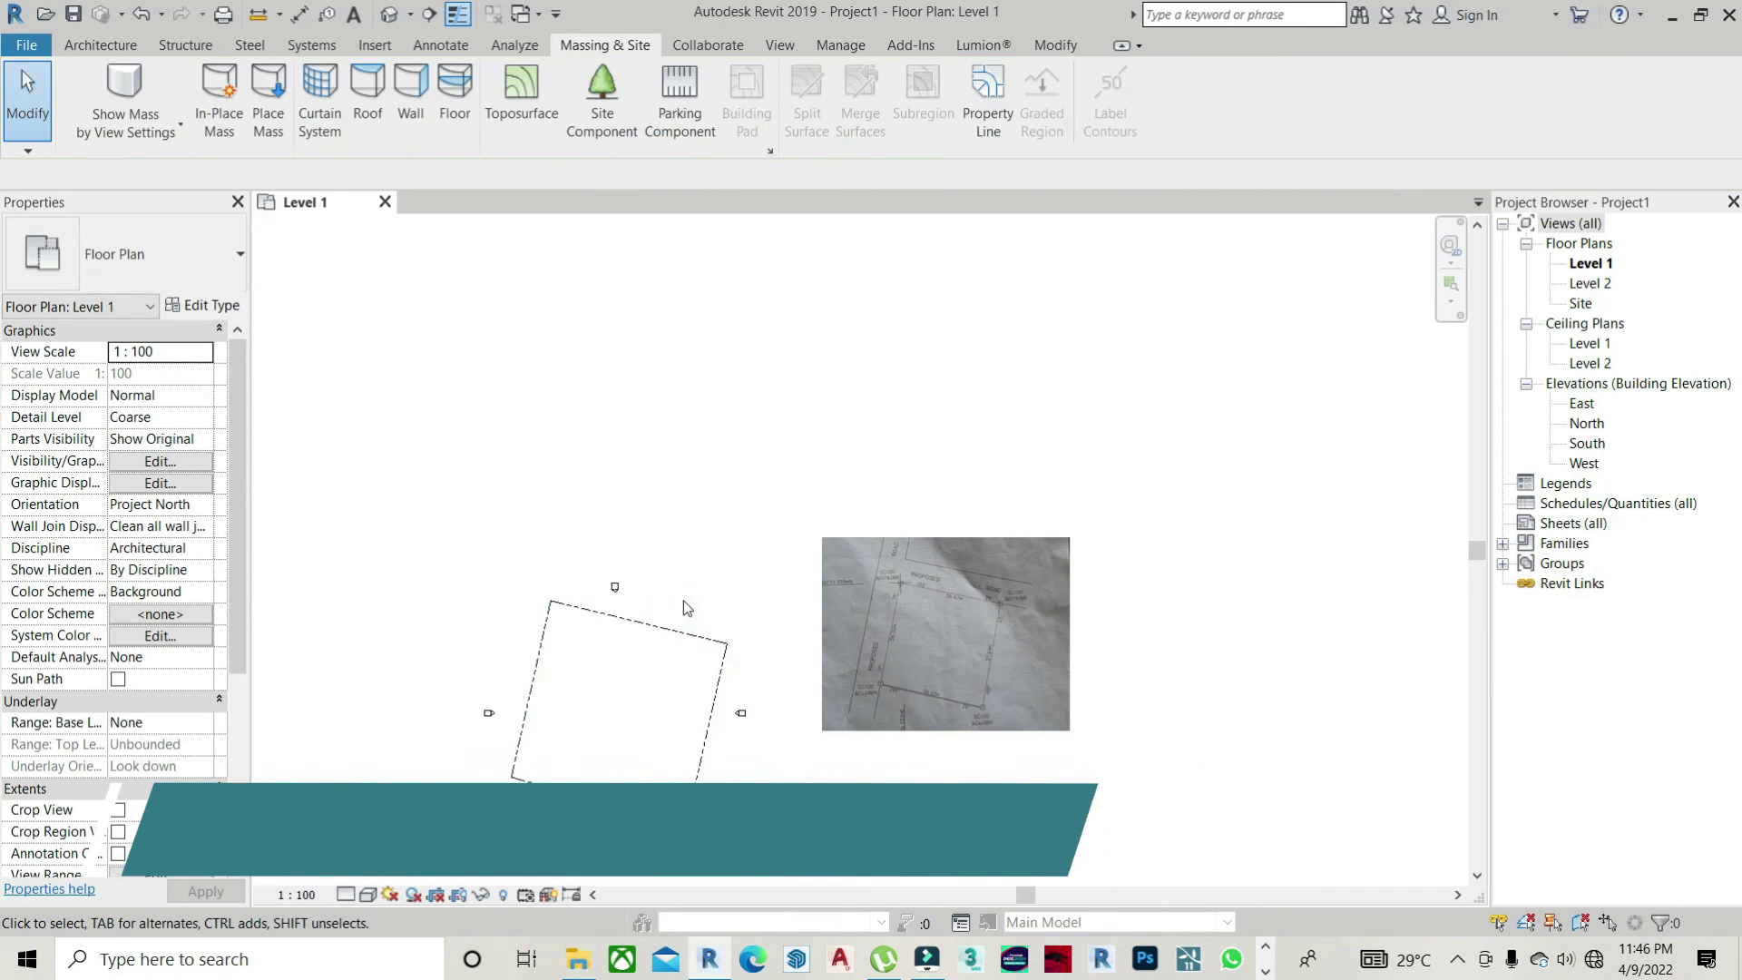
scroll(684, 601, down, 1)
click(669, 623)
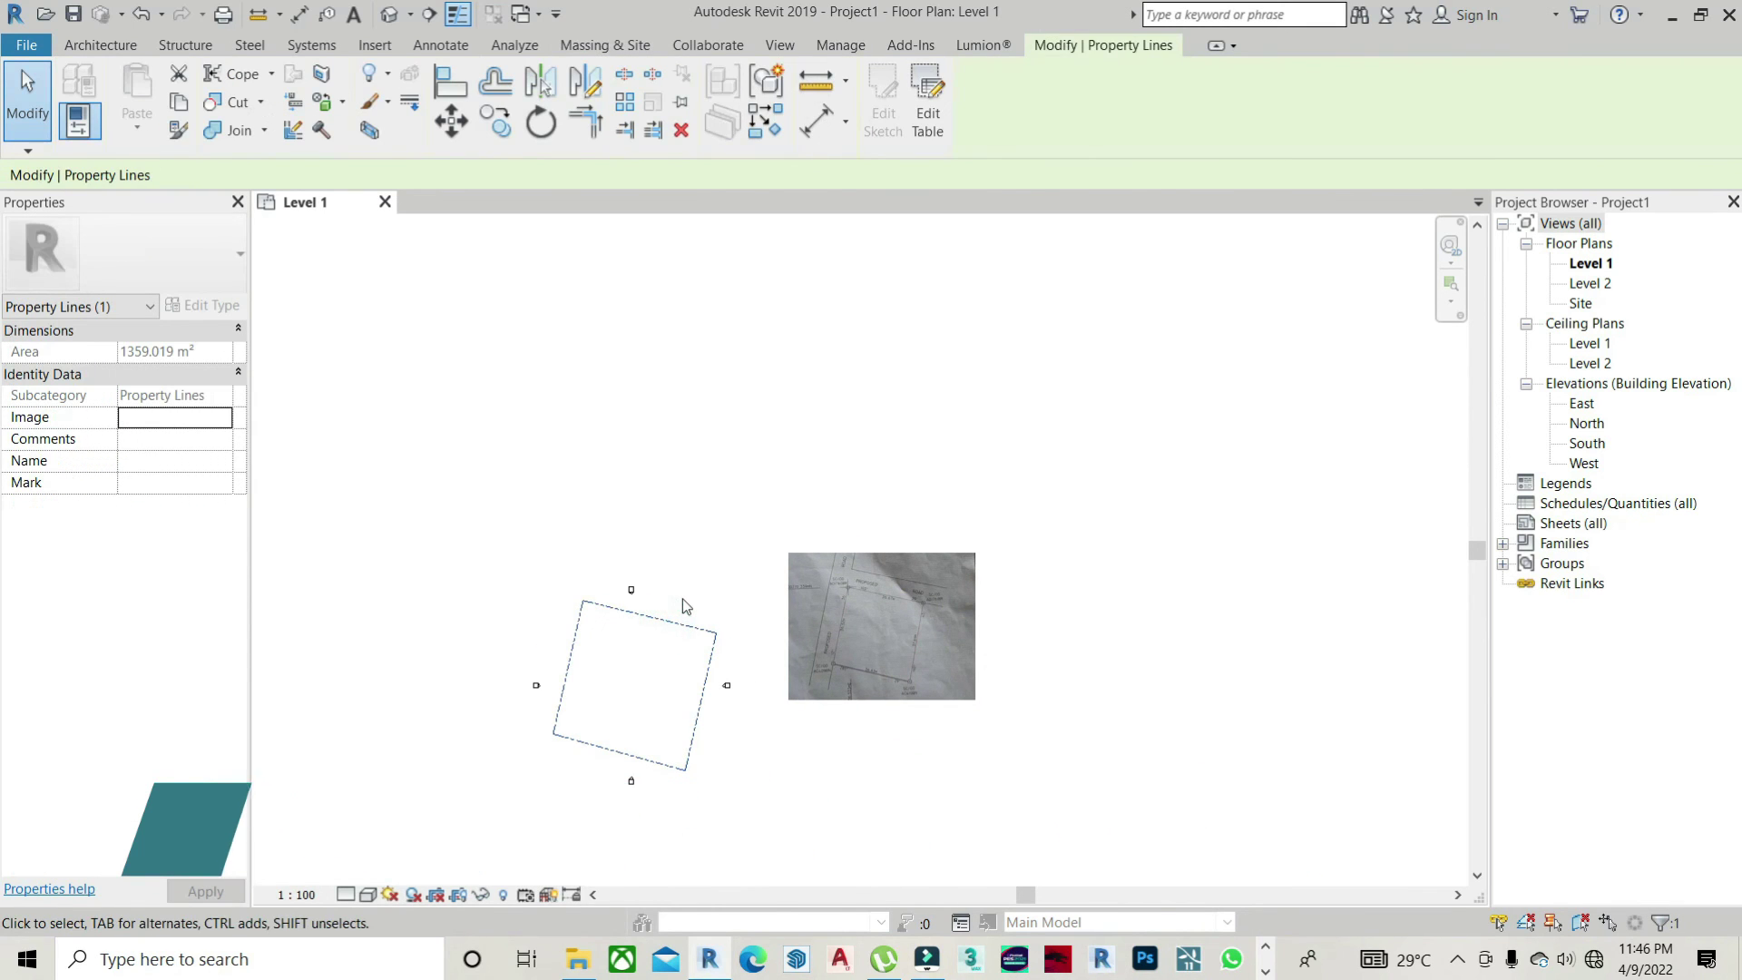